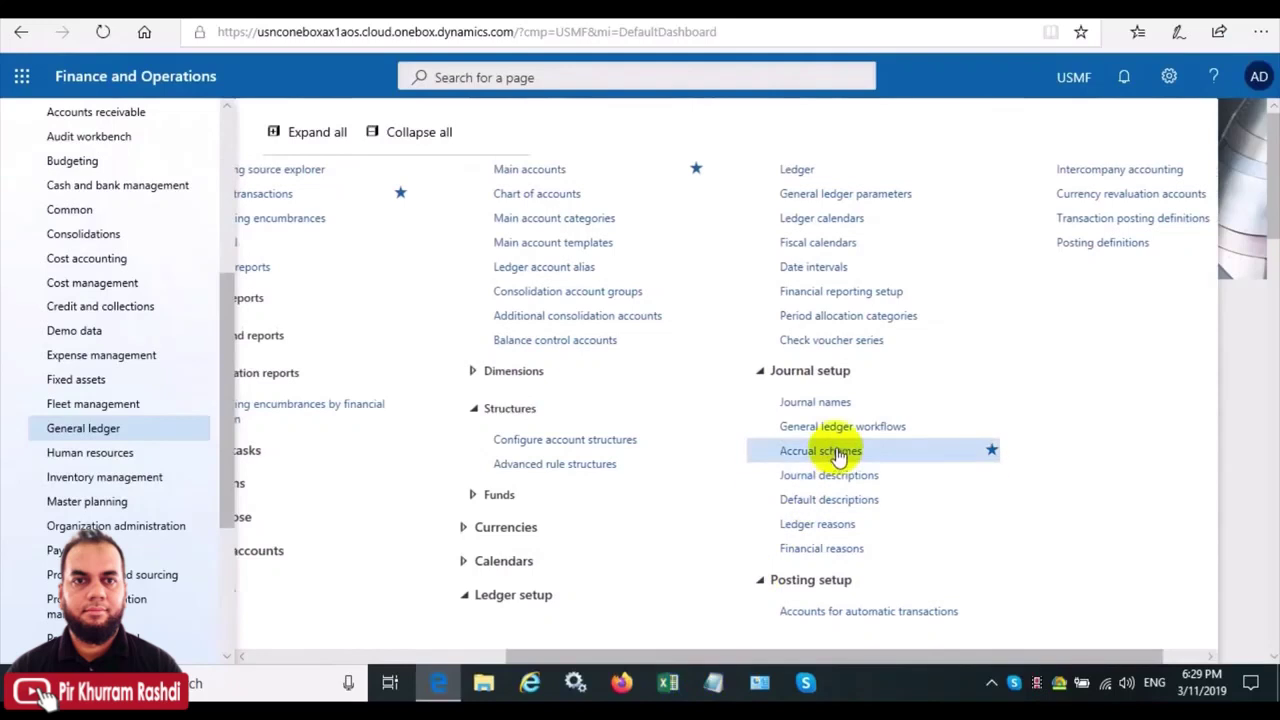
# Open the General ledger accrual schemes and create a new scheme with the identification PreExp
pyautogui.click(834, 450)
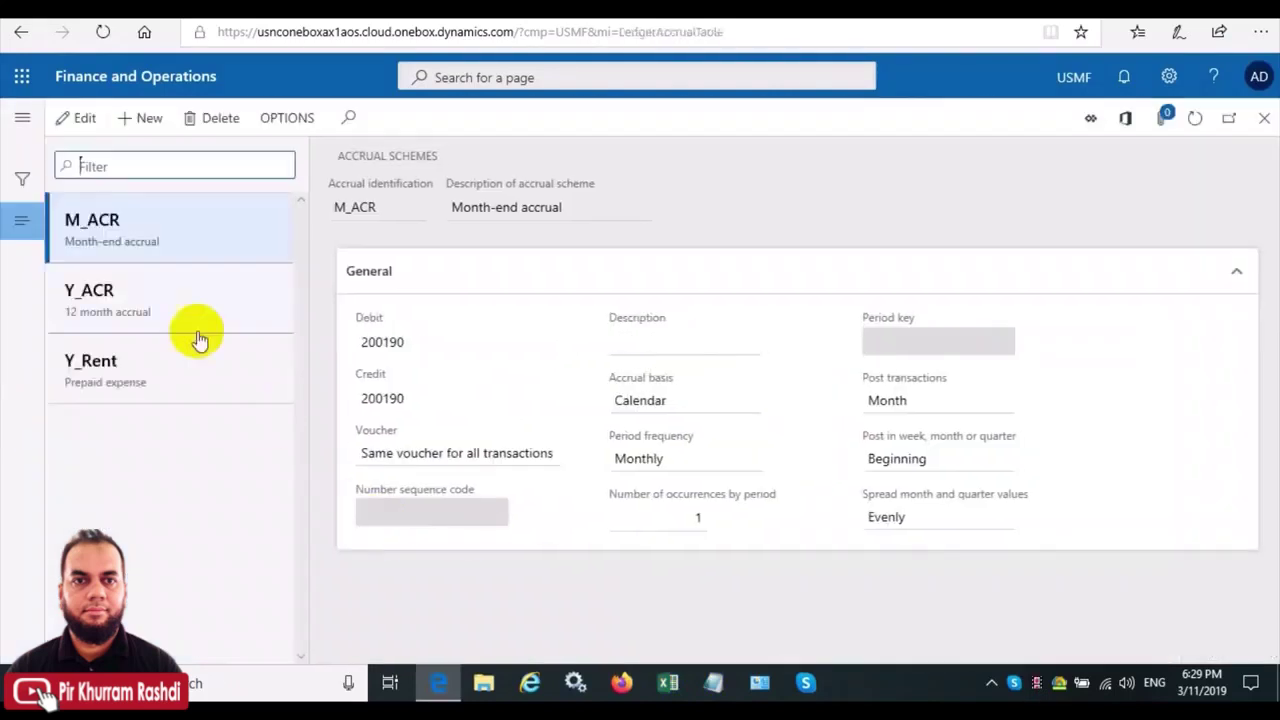
pyautogui.click(150, 137)
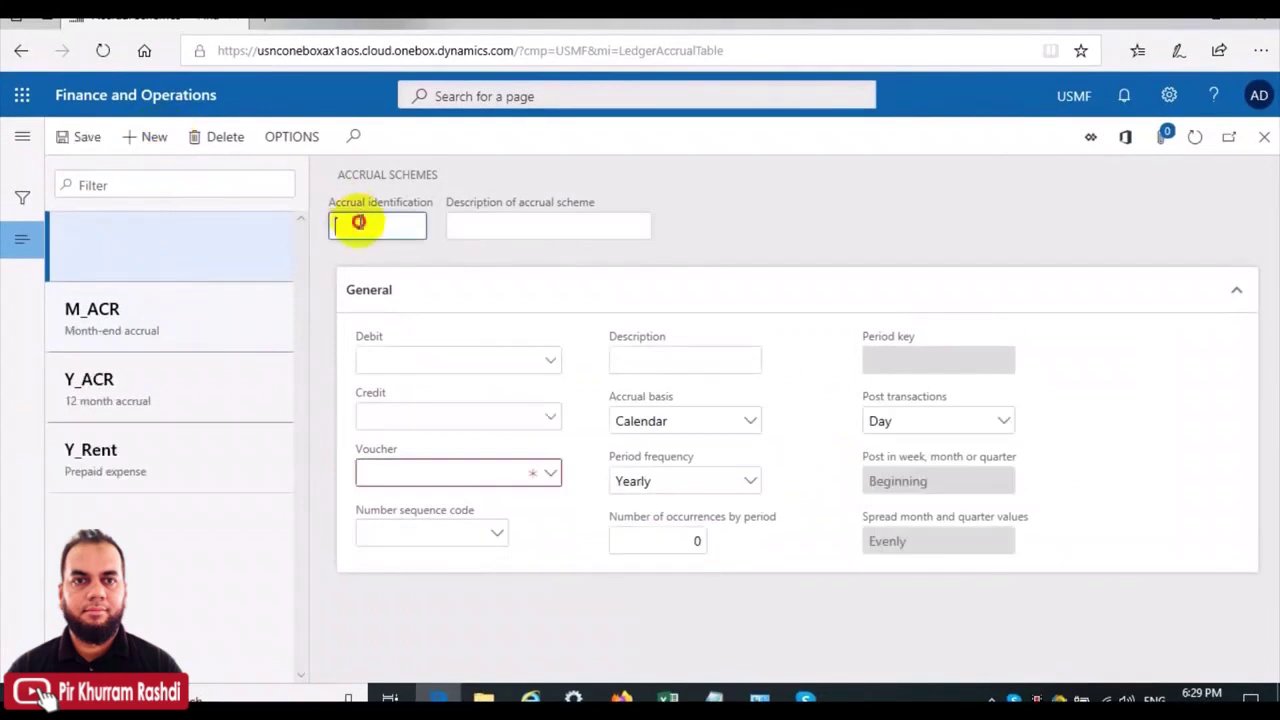
pyautogui.write('Prepai')
pyautogui.press('BackSpace')
pyautogui.press('BackSpace')
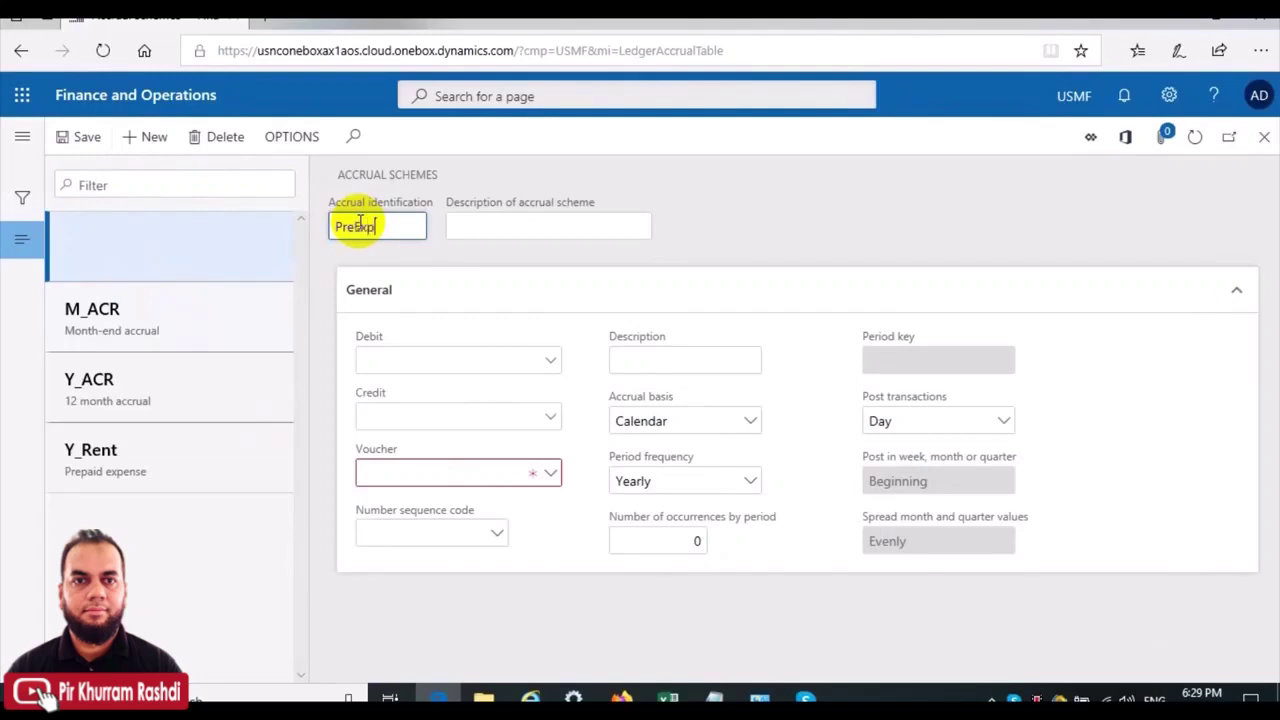
# Enter "Prepaid expense accrual" as the description of the PreExp accrual scheme
pyautogui.press('Tab')
pyautogui.write('Prepa')
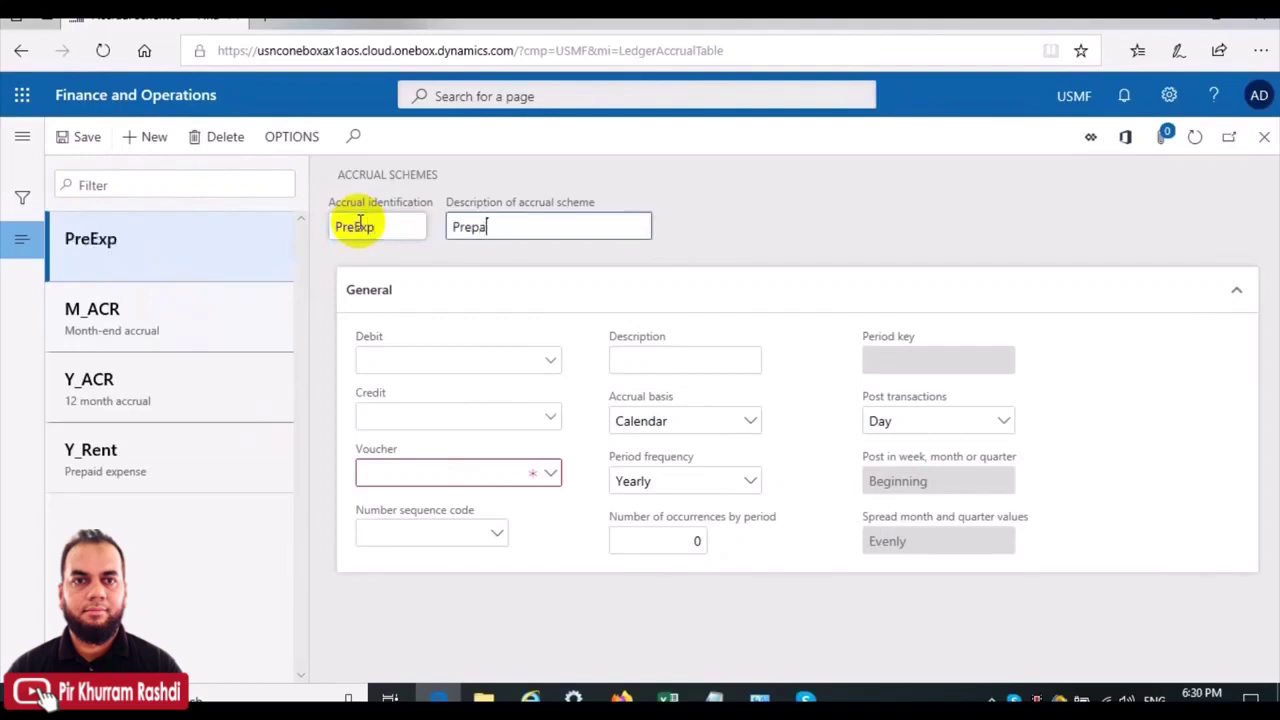
pyautogui.write('idExpense')
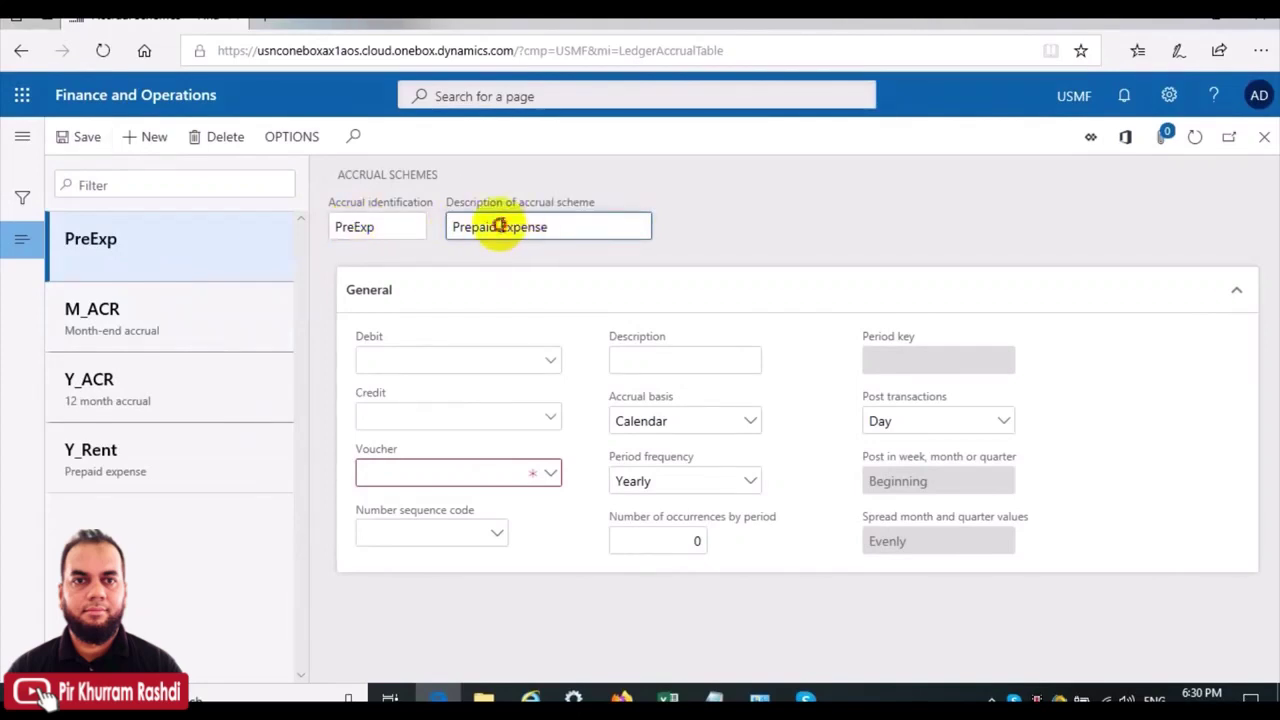
pyautogui.moveTo(498, 227); pyautogui.dragTo(580, 229)
pyautogui.write('e')
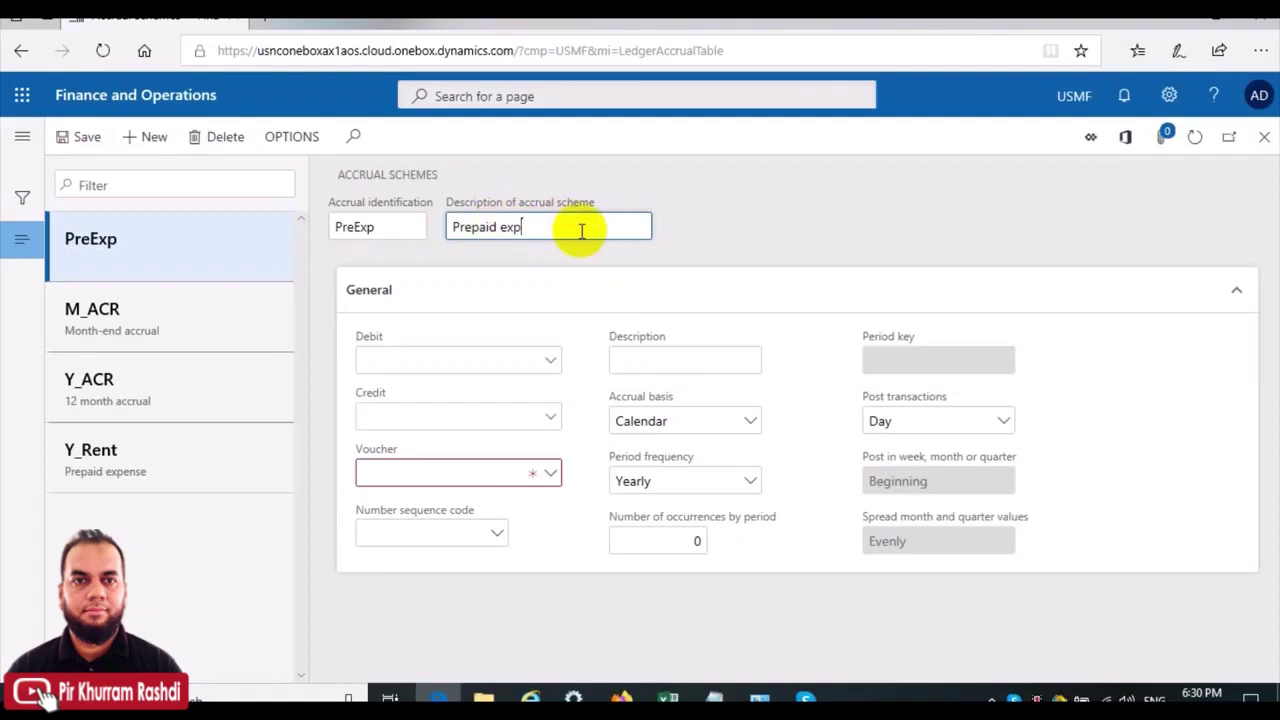
pyautogui.write('xpense accrual')
# Look up the prepaid accounts and set the scheme's debit account to 132190, Prepaid Other Expenses
pyautogui.click(474, 354)
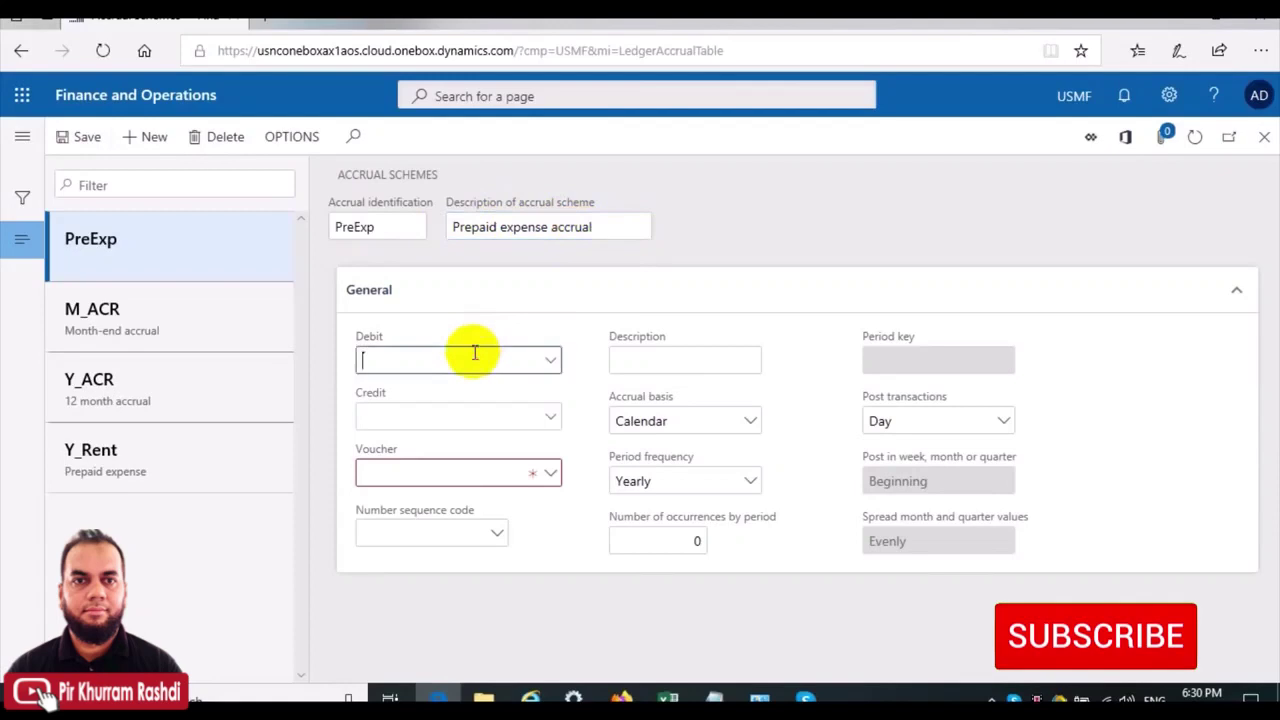
pyautogui.click(549, 362)
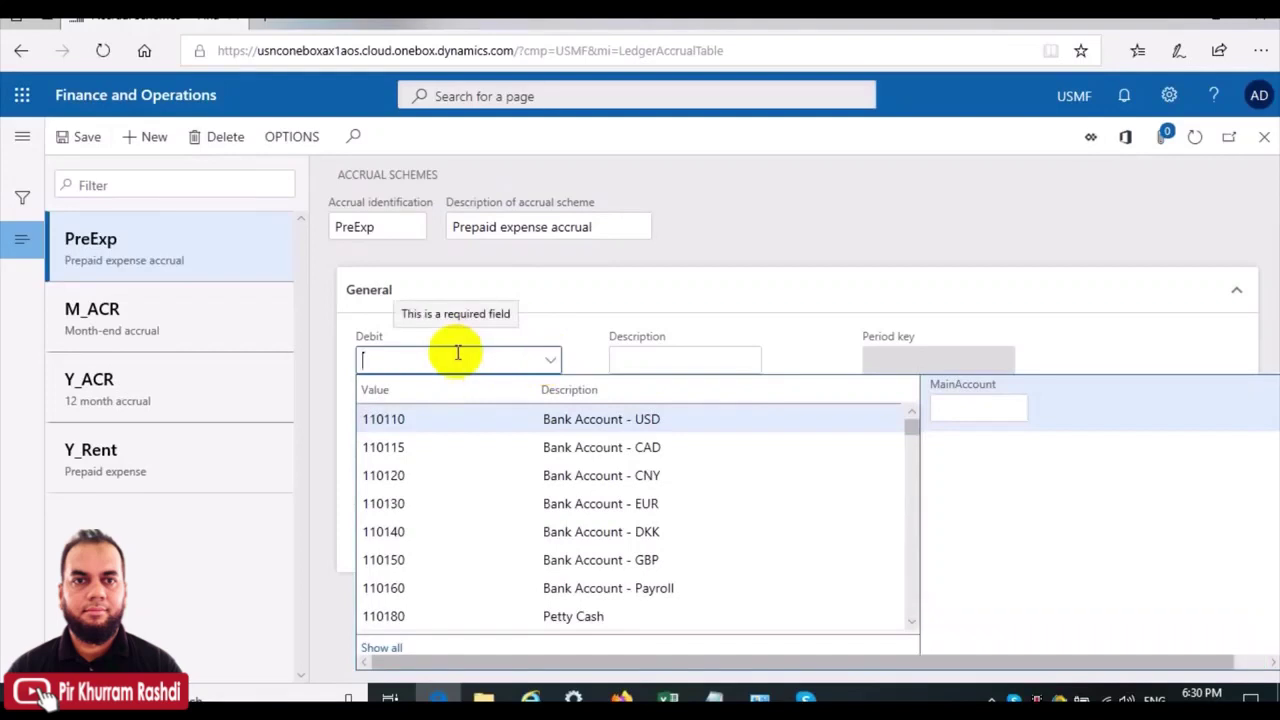
pyautogui.write('*prepa')
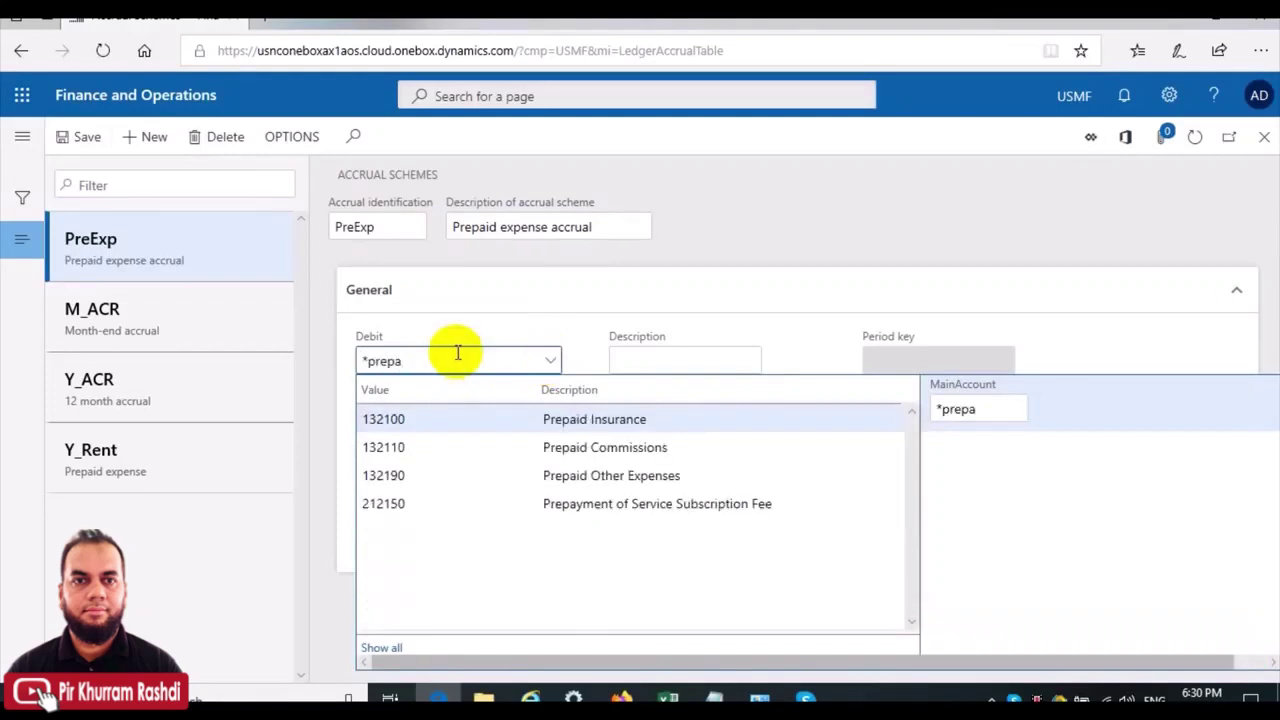
pyautogui.click(438, 475)
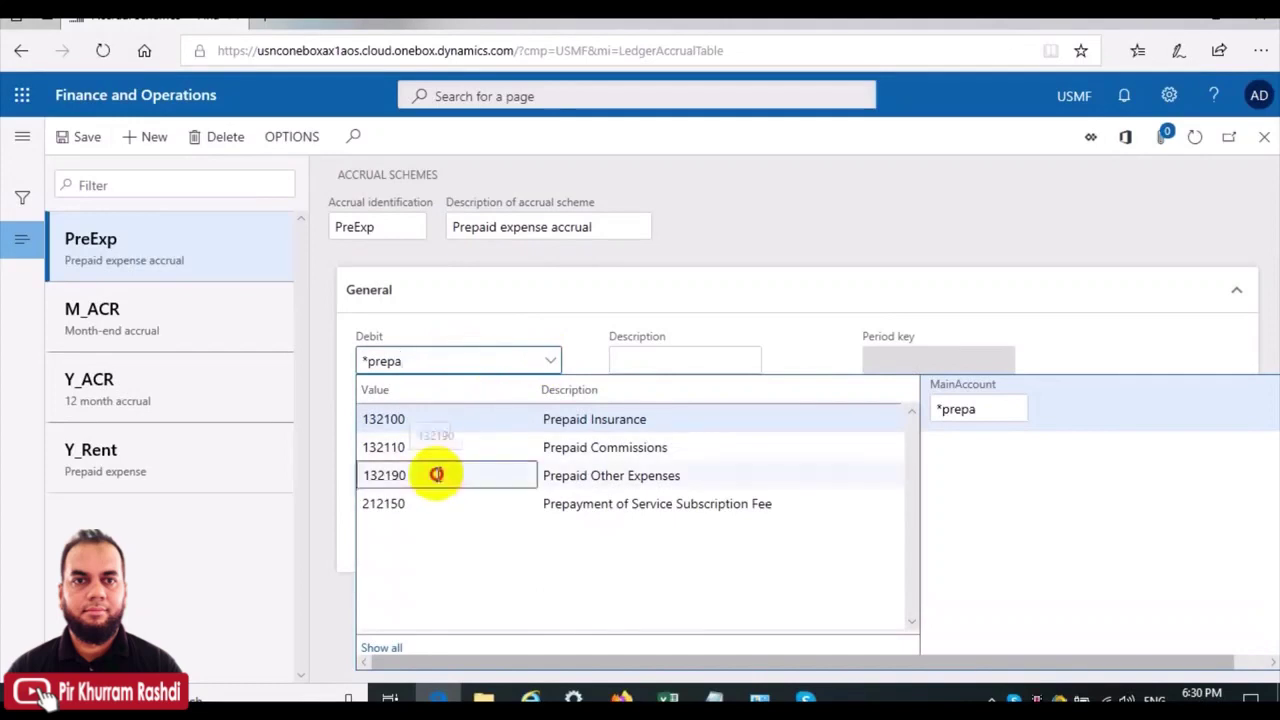
# Set the credit account to 132190, Prepaid Other Expenses, and the voucher option to Same voucher for all transactions
pyautogui.click(438, 410)
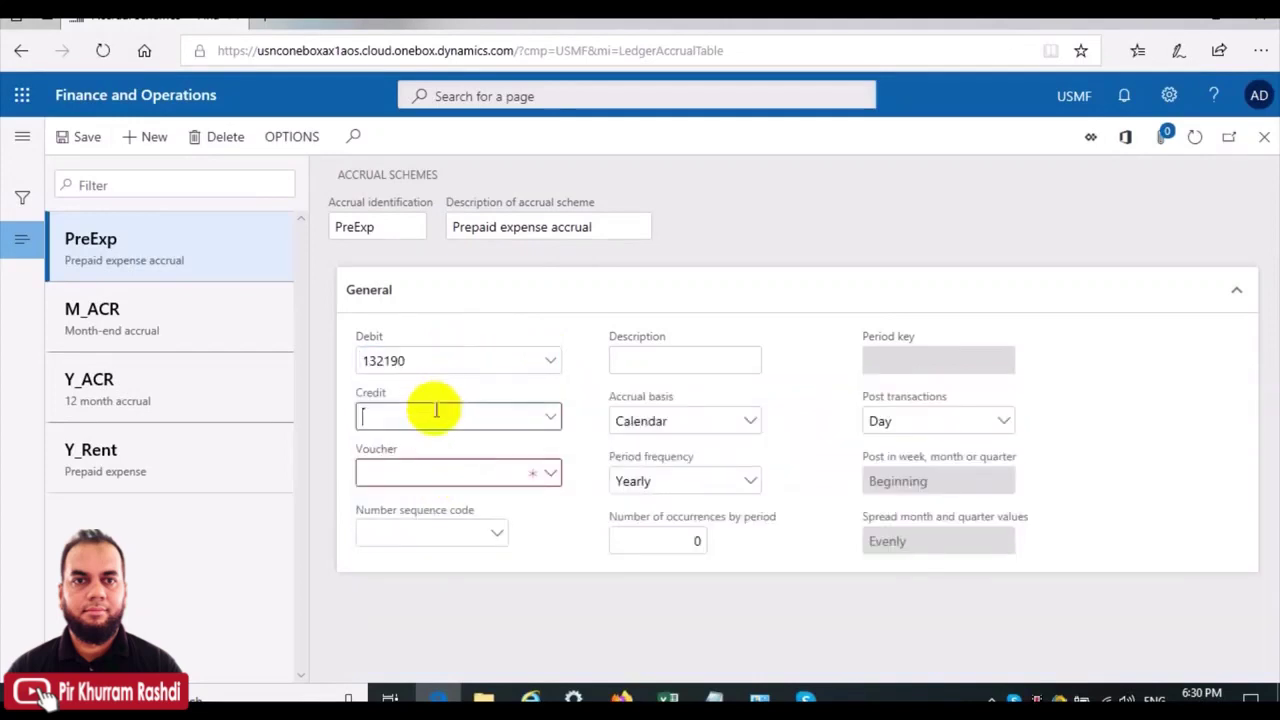
pyautogui.click(550, 420)
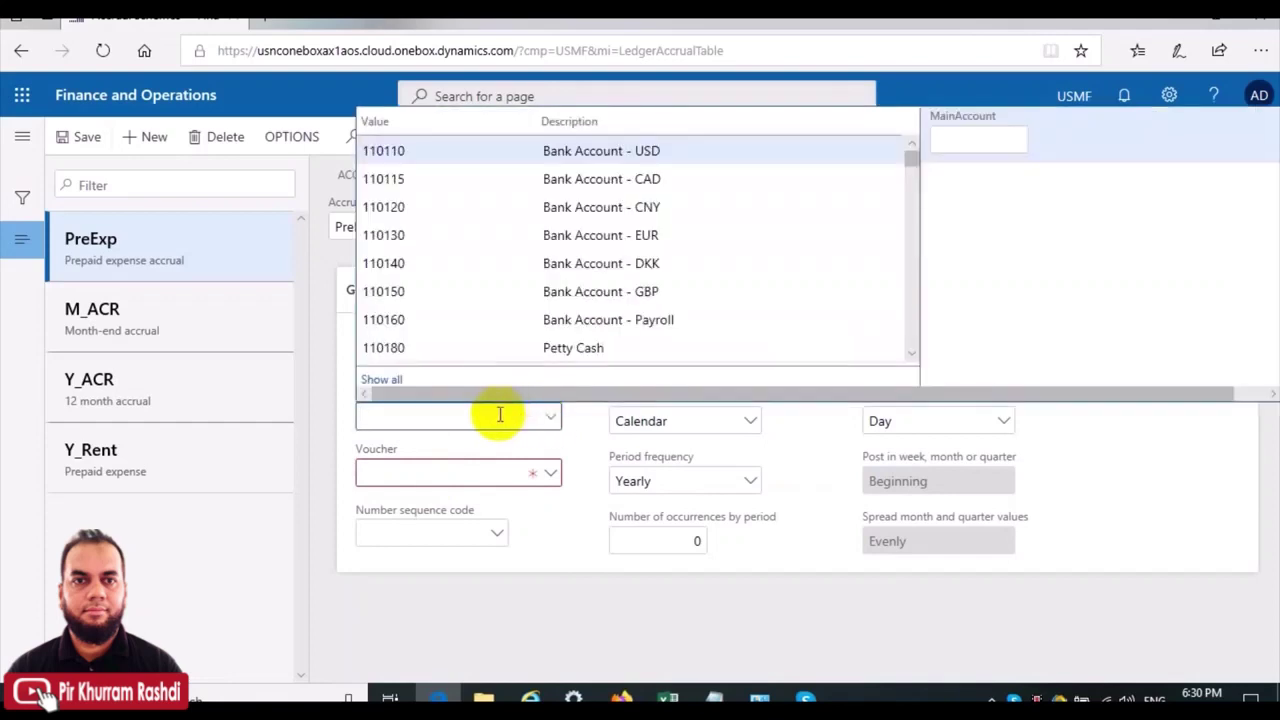
pyautogui.write('prepa')
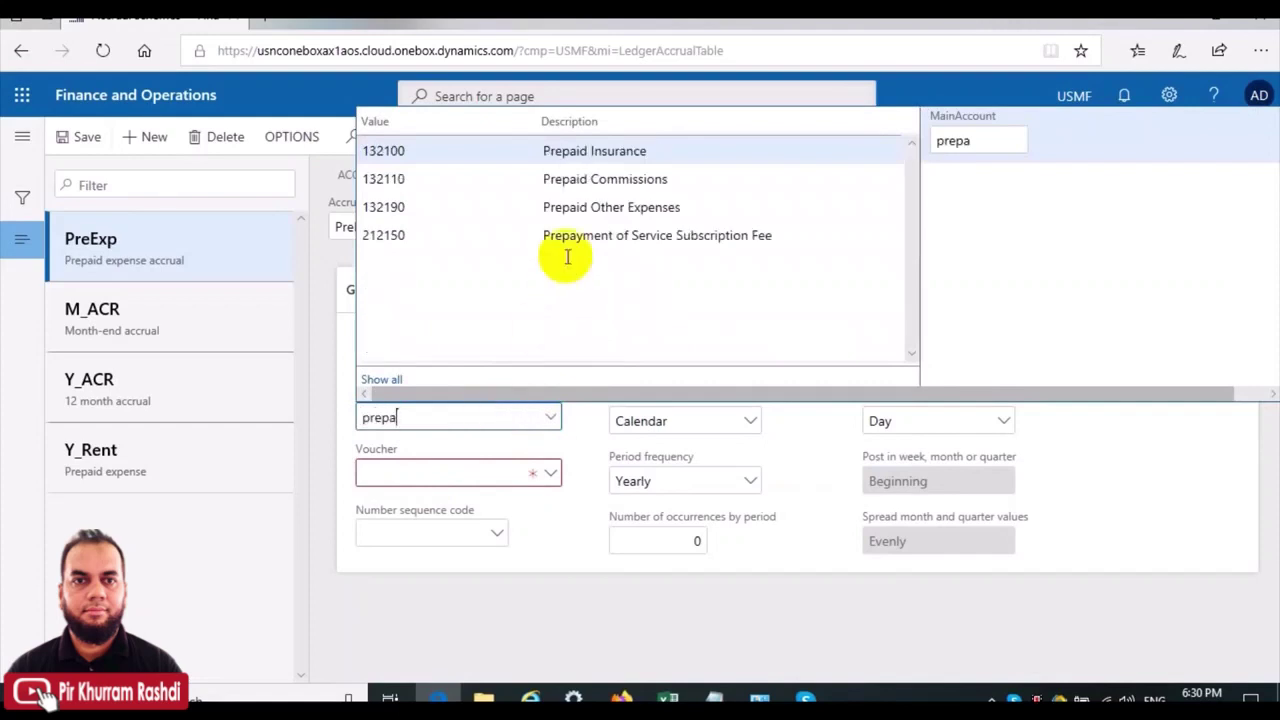
pyautogui.click(574, 207)
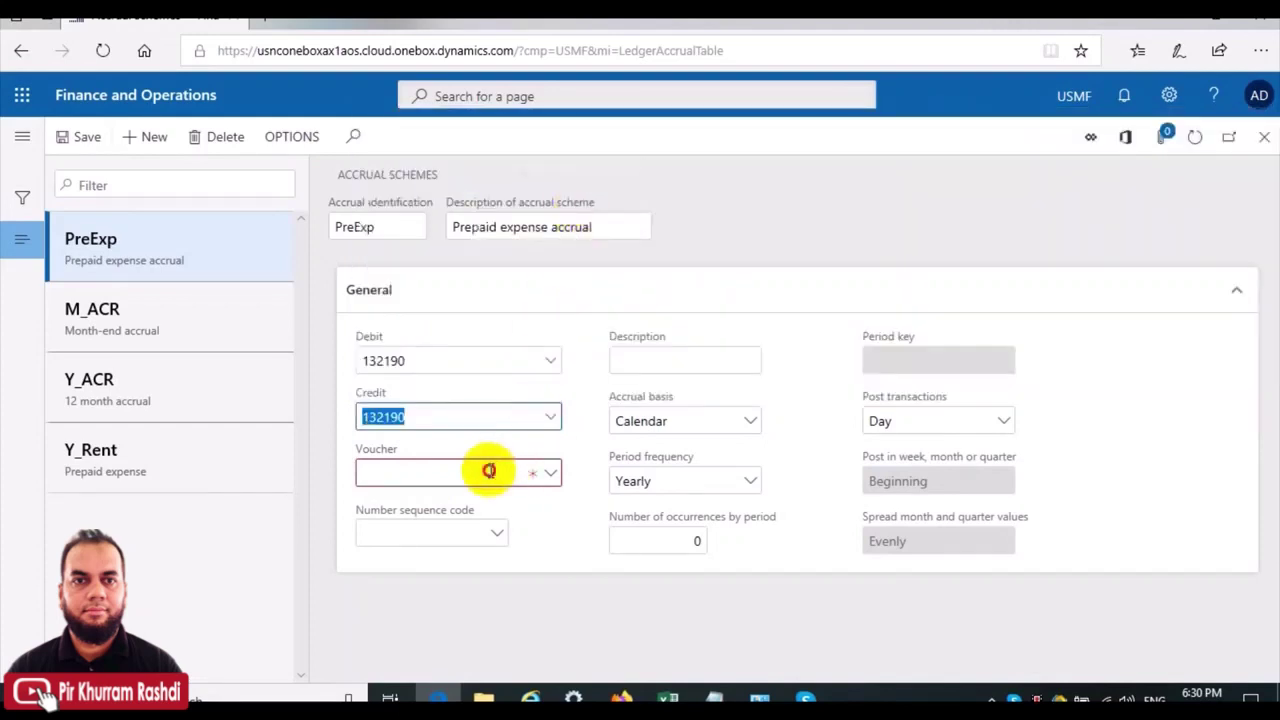
pyautogui.click(490, 472)
pyautogui.click(488, 502)
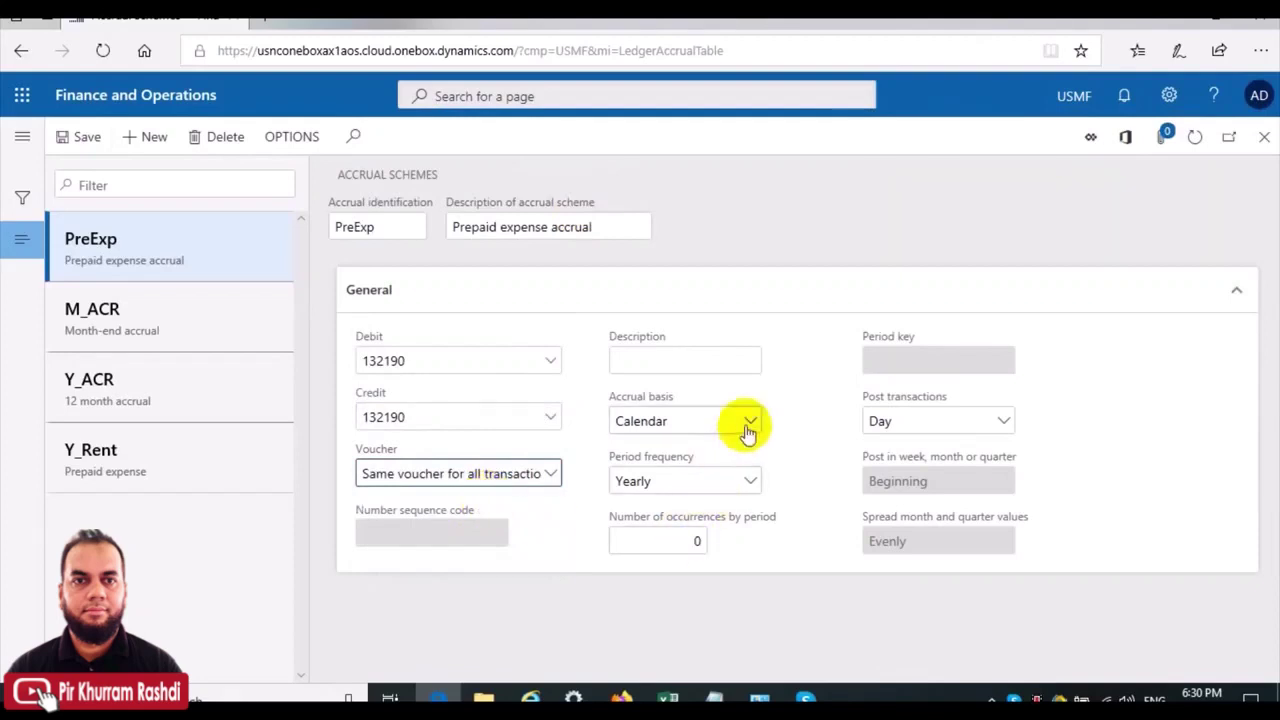
# Enter "Prepaid expense accruals" as the description in the scheme's general settings
pyautogui.click(700, 364)
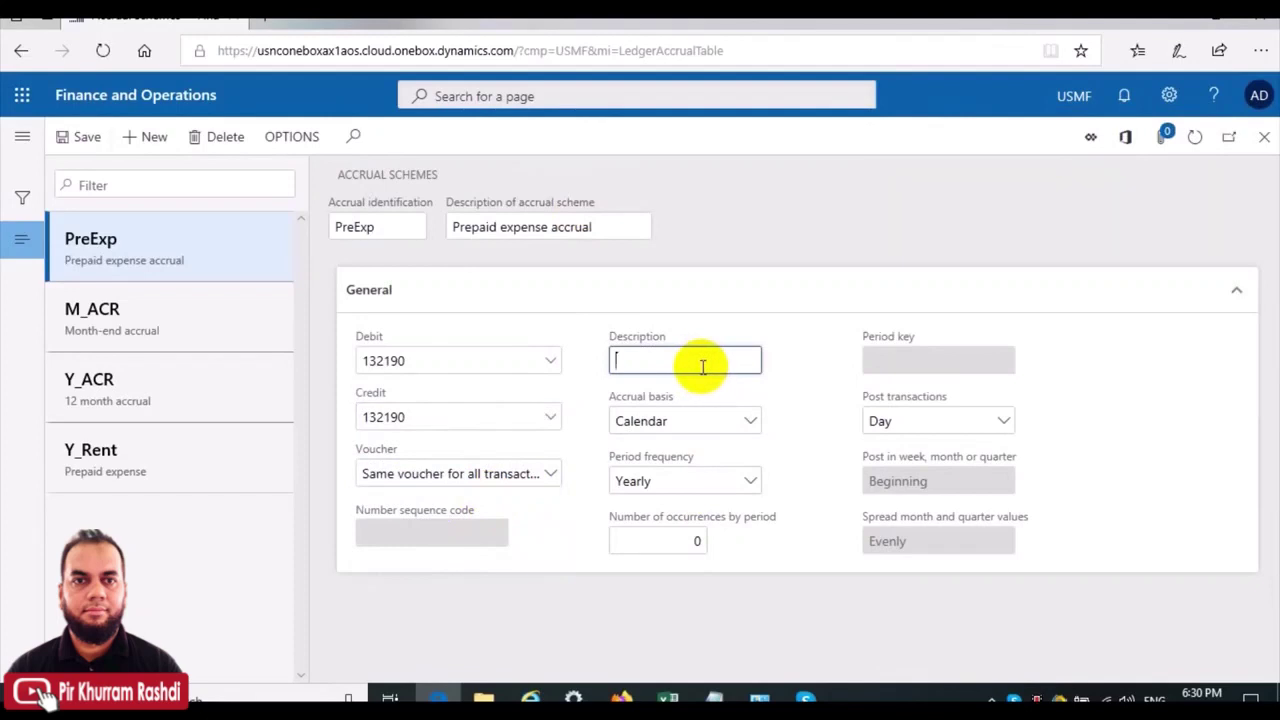
pyautogui.write('Prp')
pyautogui.write('pai')
pyautogui.write('d expense')
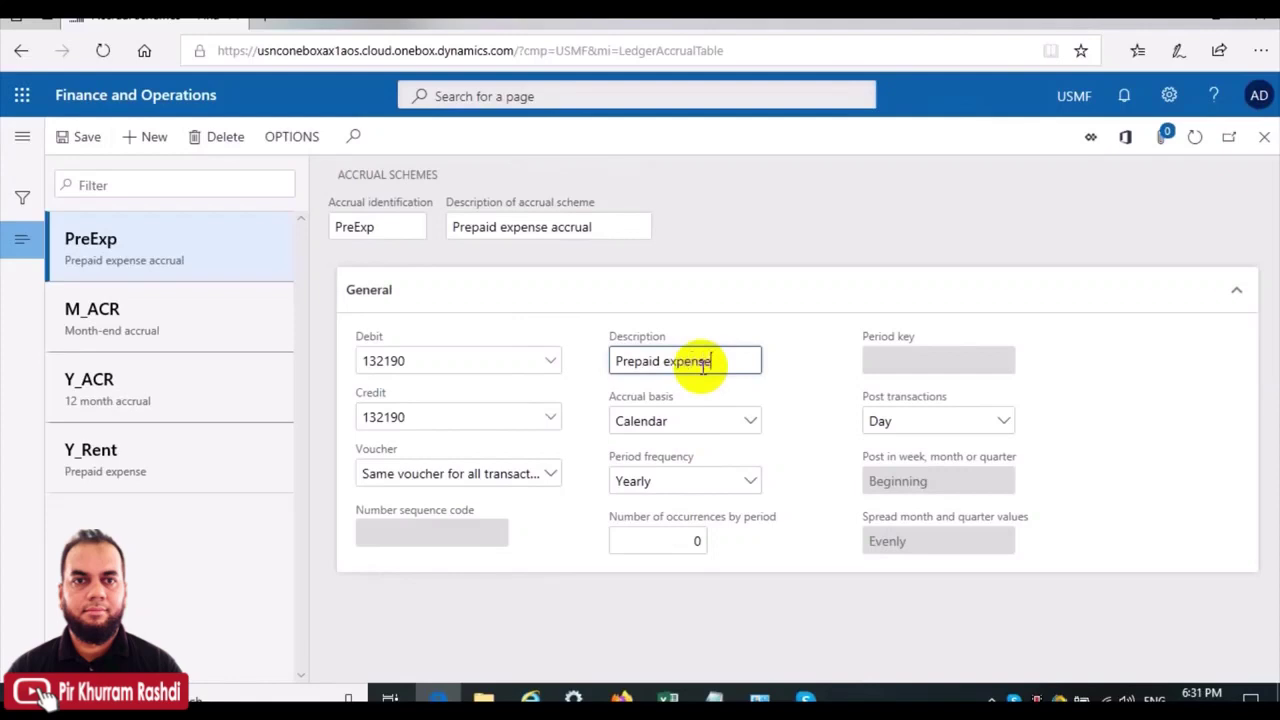
pyautogui.write(' accruals')
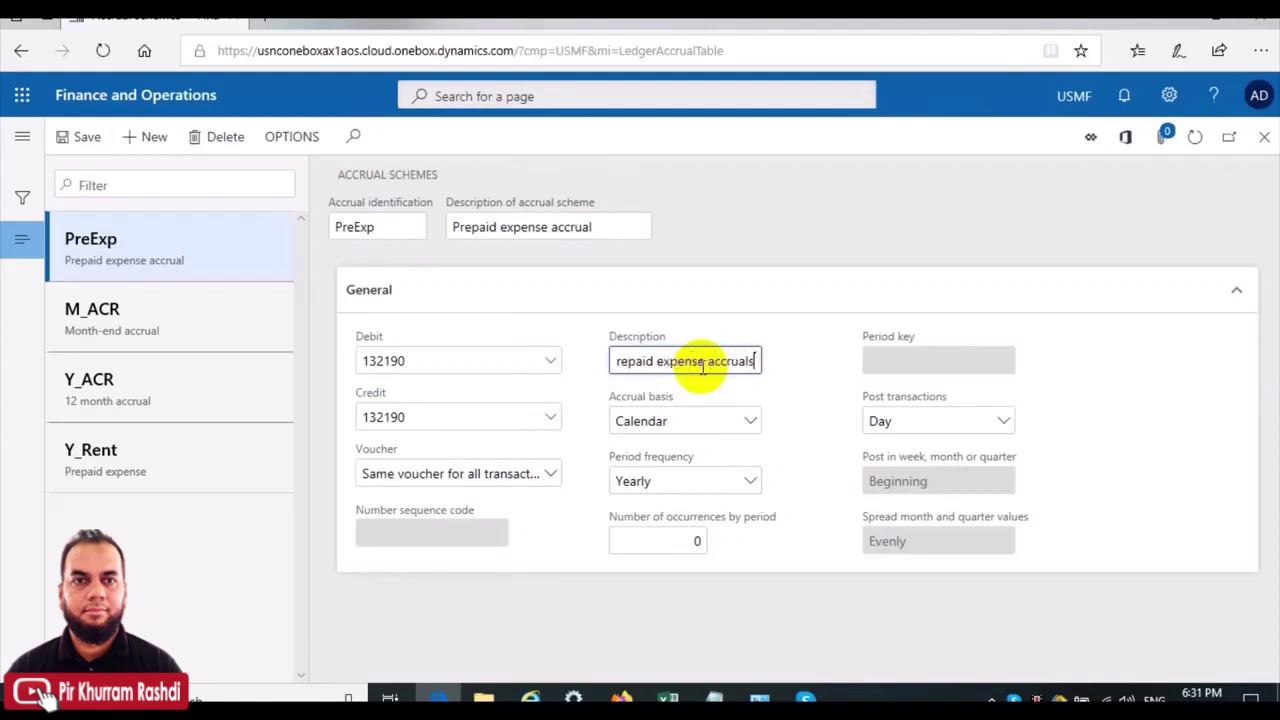
# Set the accrual basis to Calendar, the period frequency to Monthly and the number of occurrences by period to 12
pyautogui.click(750, 423)
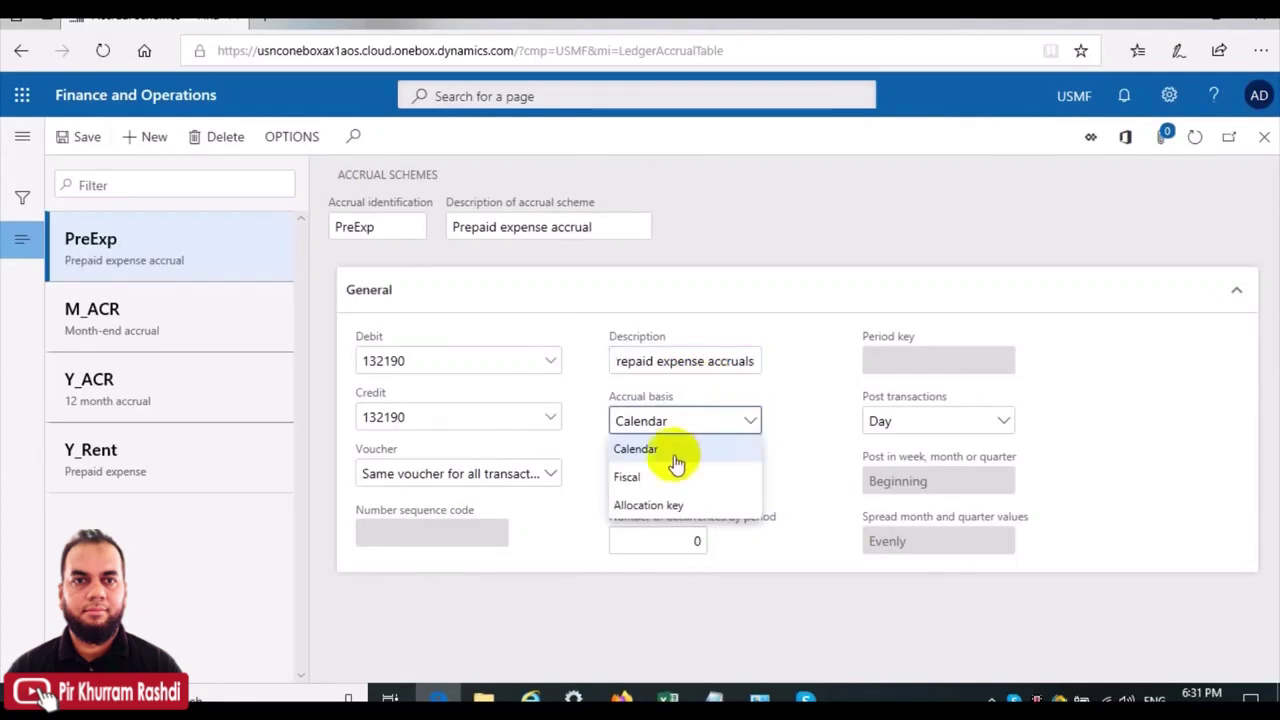
pyautogui.click(665, 451)
pyautogui.click(750, 484)
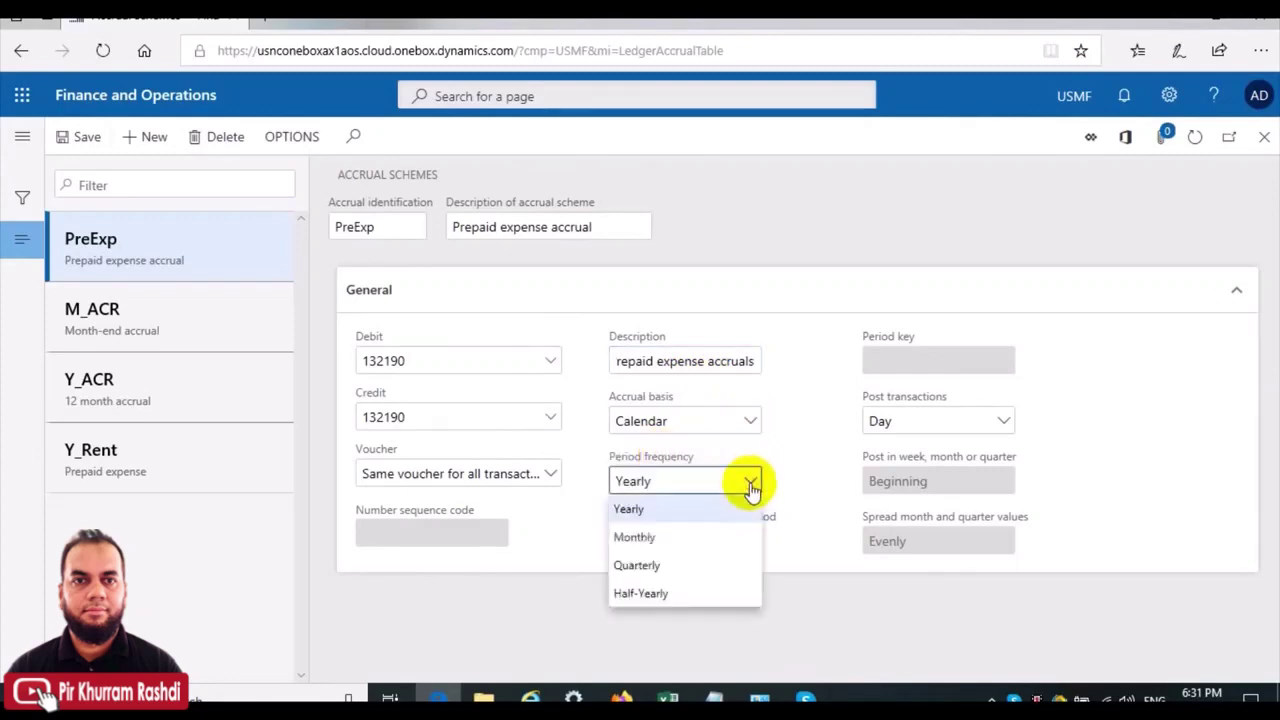
pyautogui.click(661, 539)
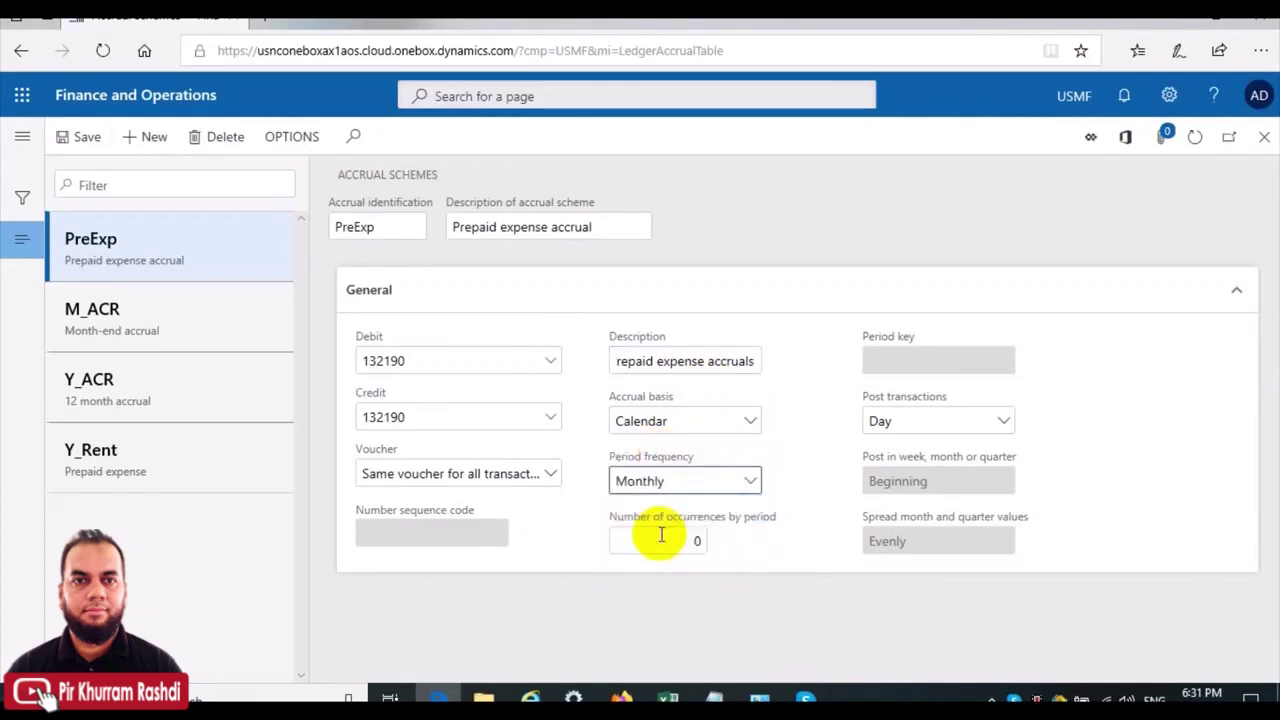
pyautogui.click(657, 540)
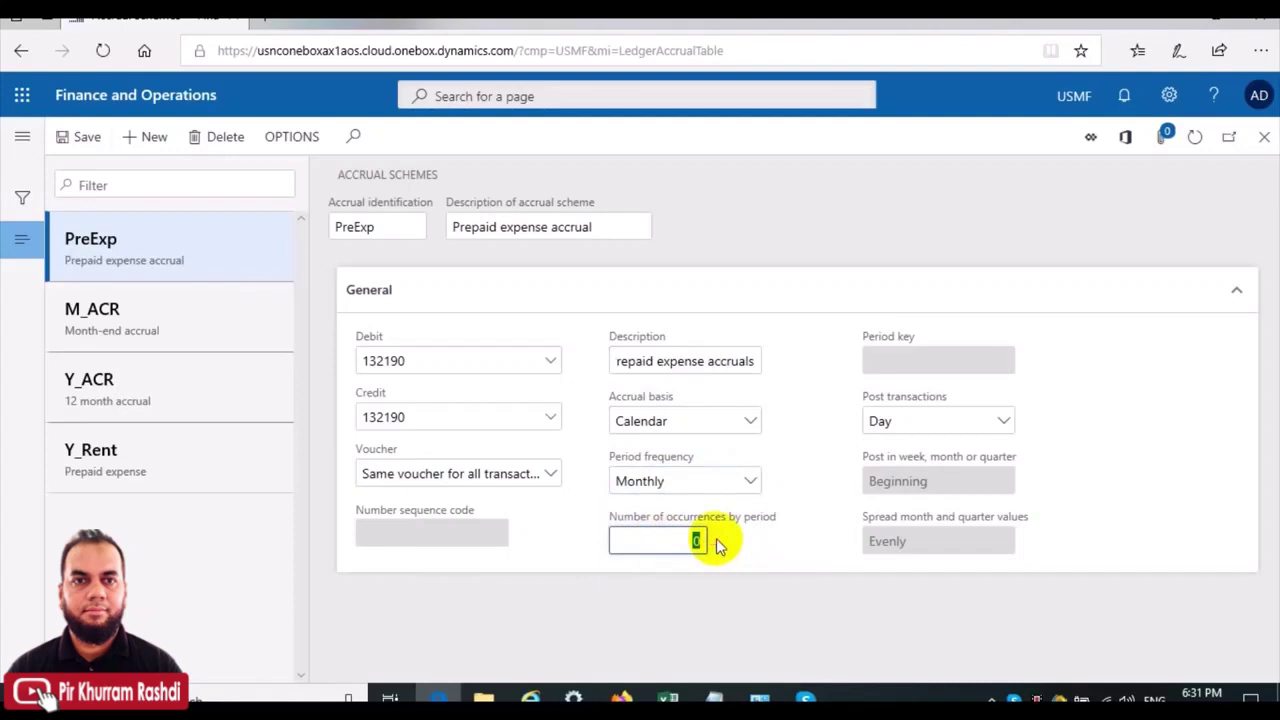
pyautogui.write('12')
# Set transactions to post by Month at the End of the period, with month and quarter values spread Evenly
pyautogui.click(948, 421)
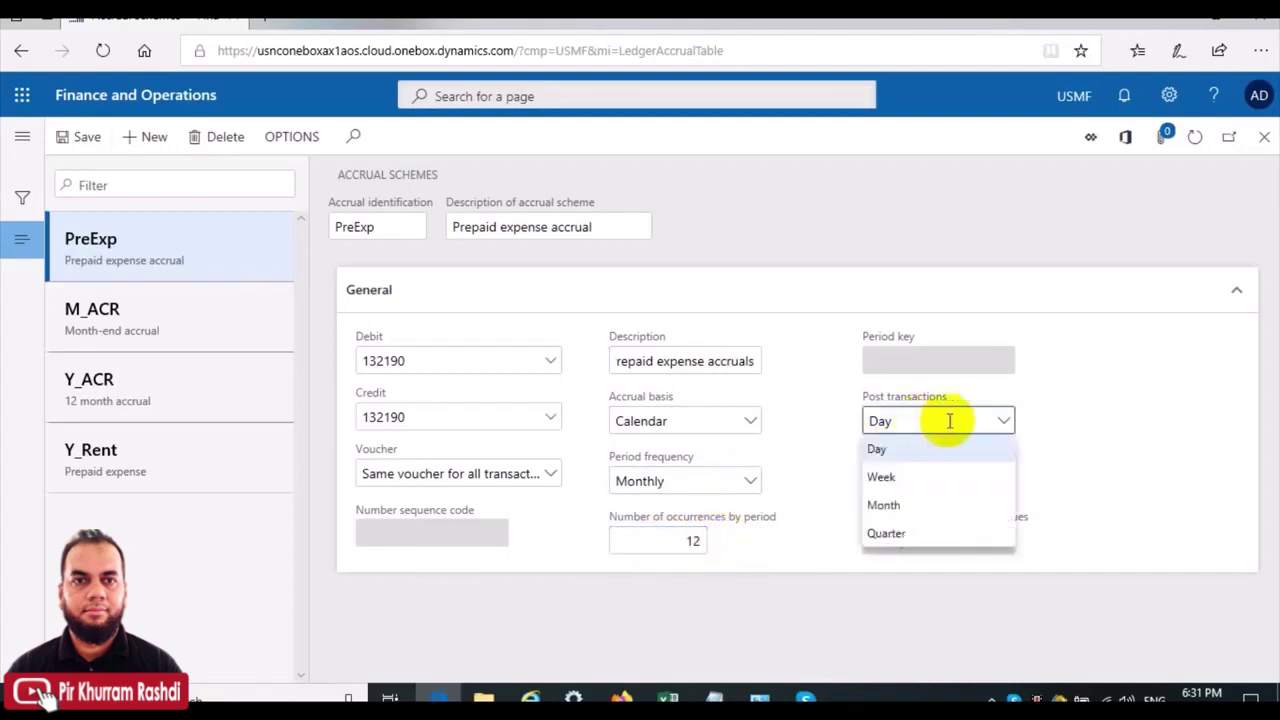
pyautogui.click(912, 506)
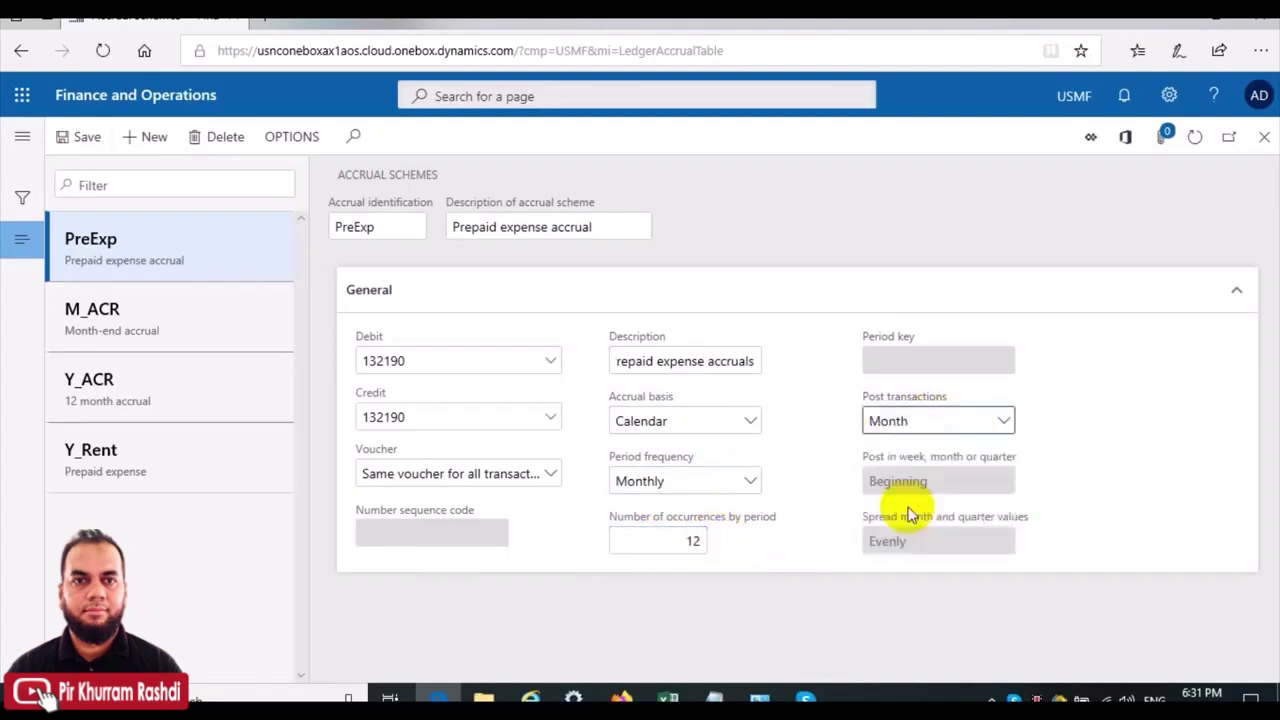
pyautogui.click(1002, 484)
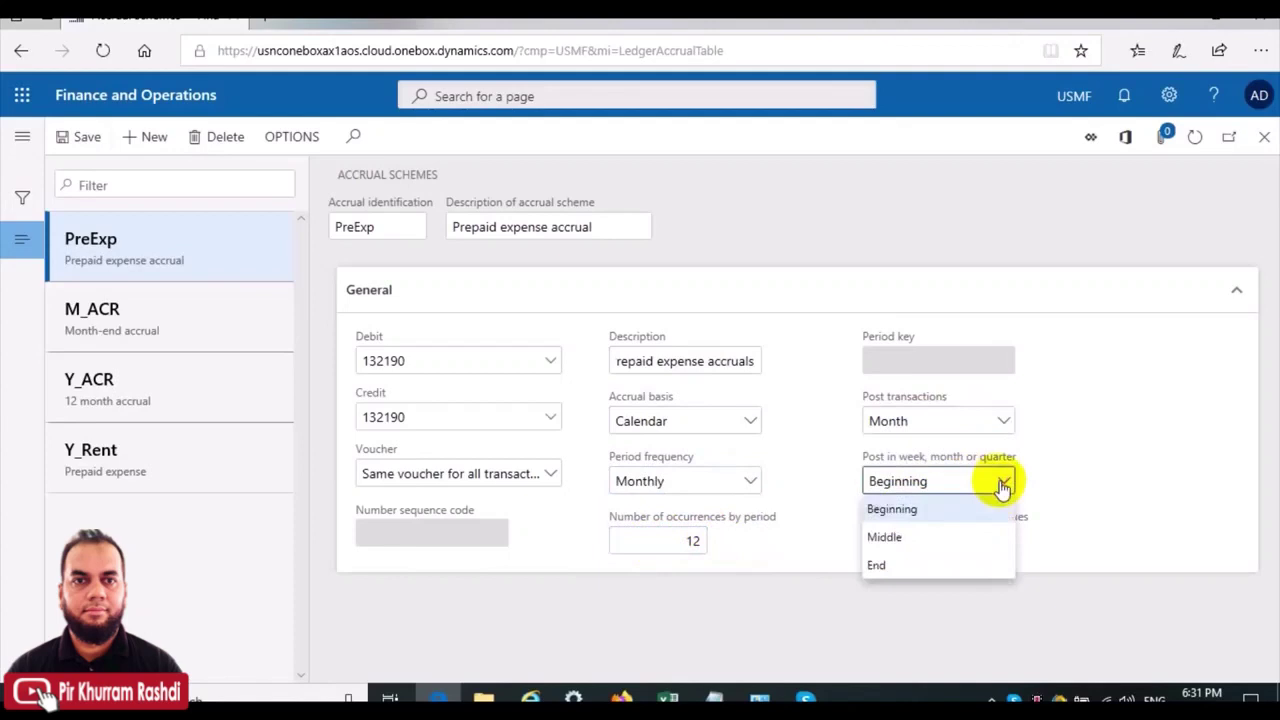
pyautogui.click(915, 565)
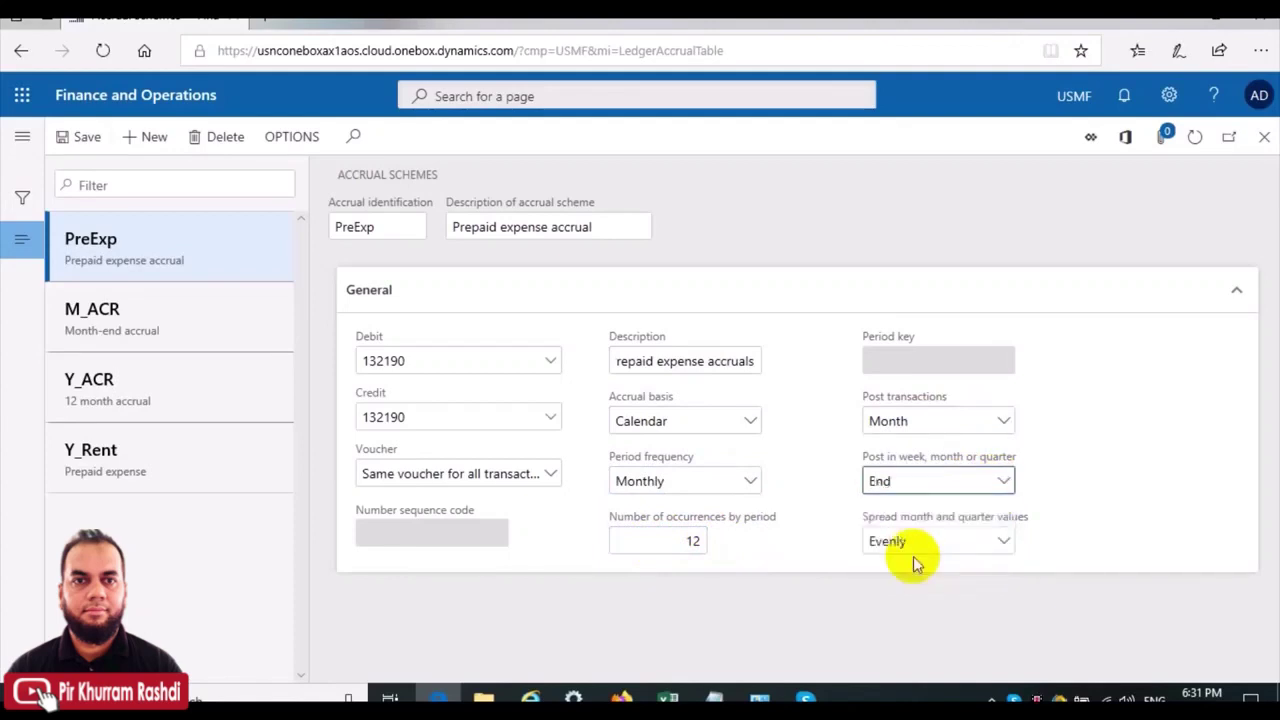
pyautogui.click(1004, 541)
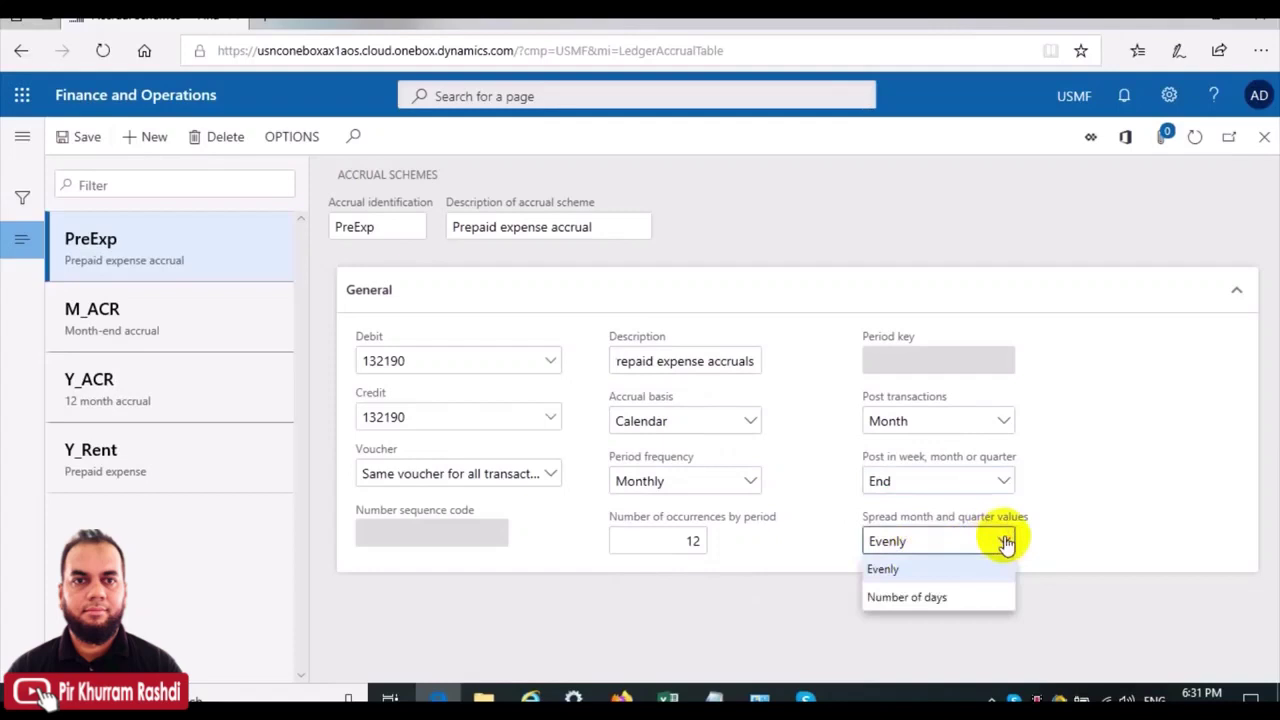
pyautogui.click(893, 538)
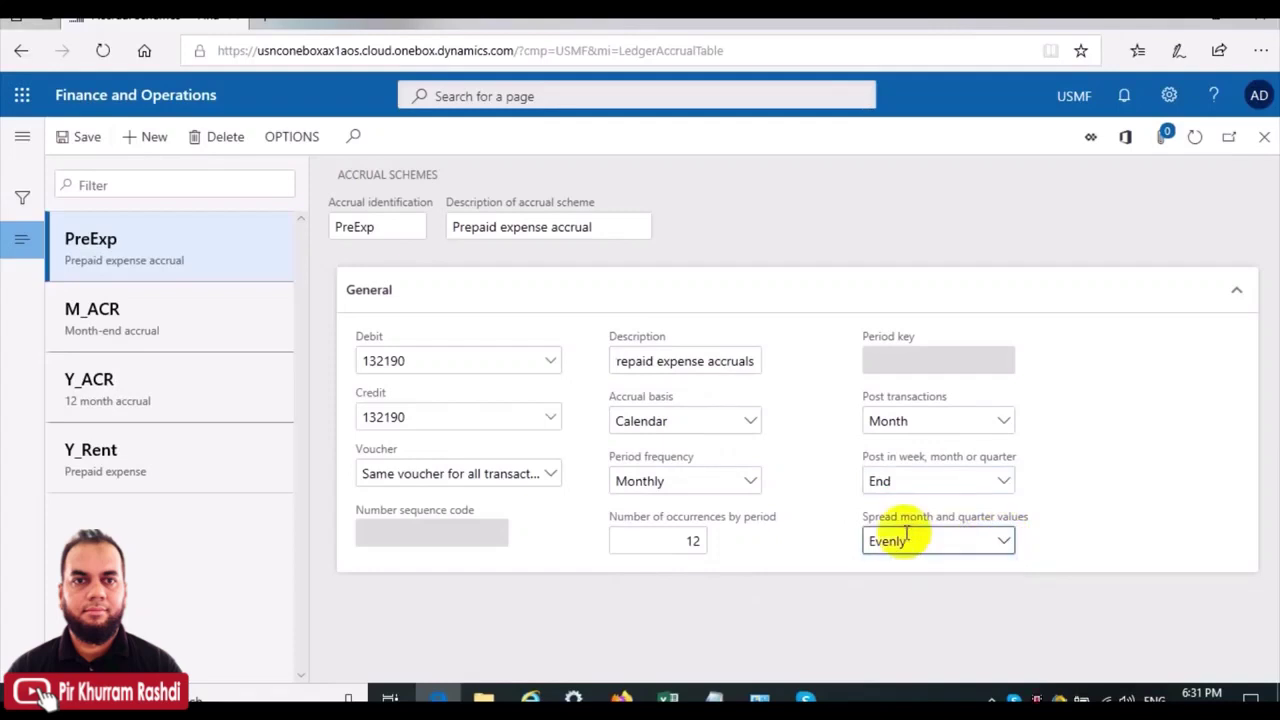
# Save the PreExp accrual scheme and close the accrual schemes page
pyautogui.click(407, 227)
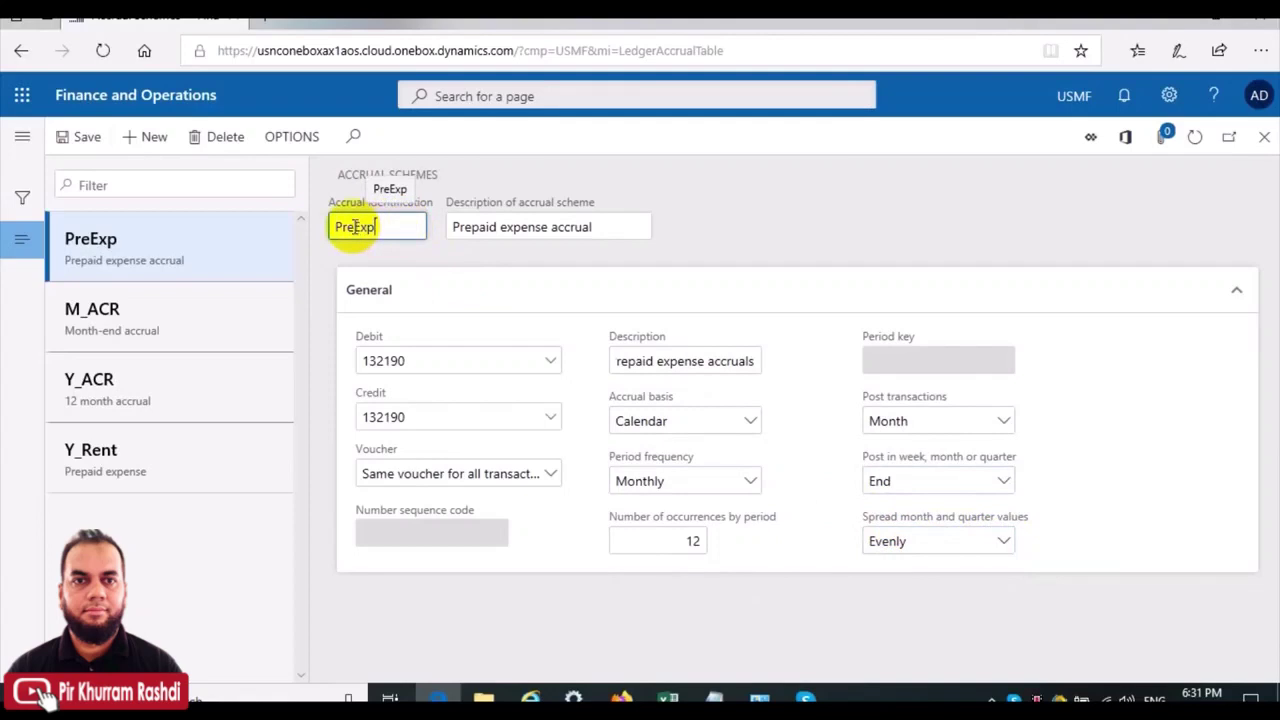
pyautogui.click(85, 137)
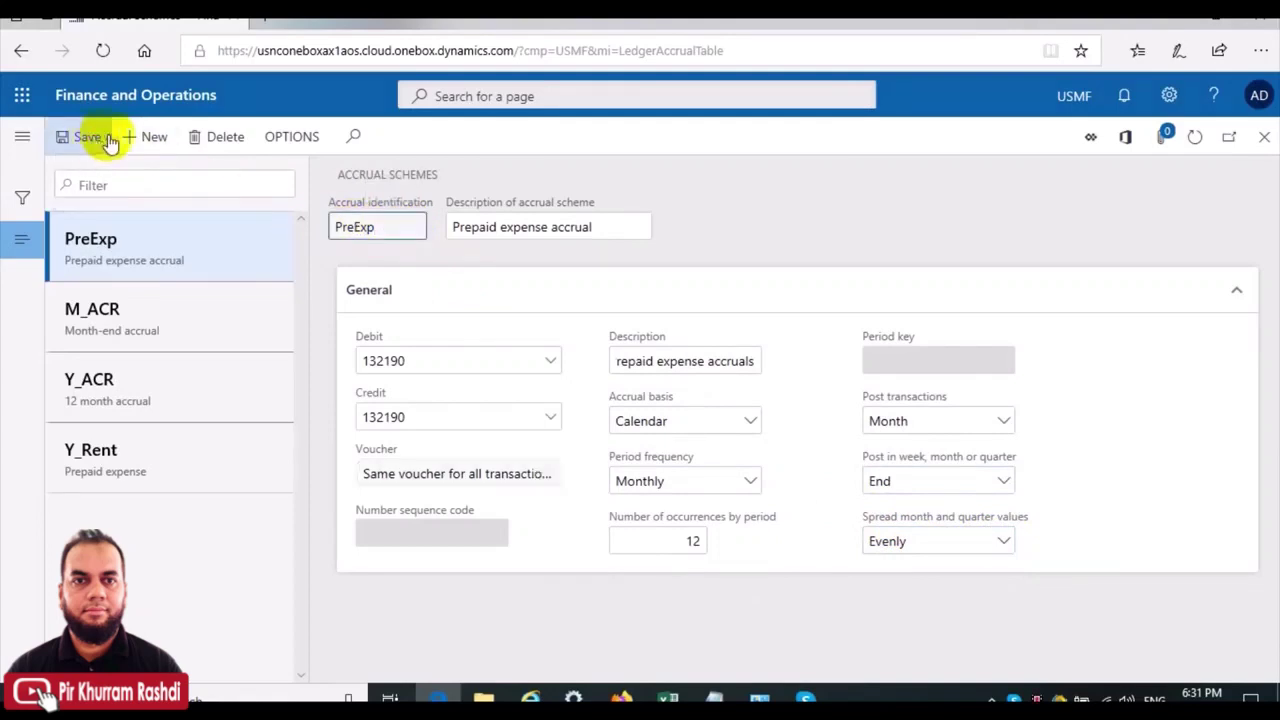
pyautogui.click(1262, 140)
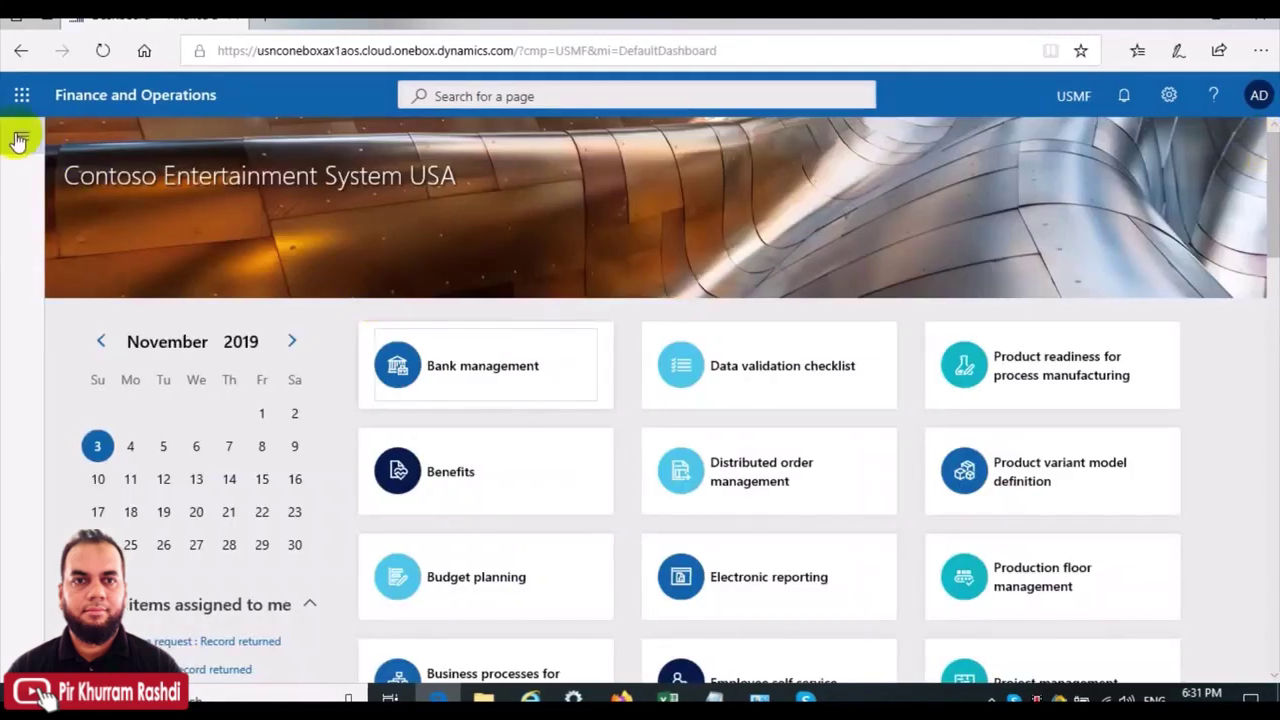
# Open the invoice journal in the Accounts payable module
pyautogui.click(16, 138)
pyautogui.click(113, 462)
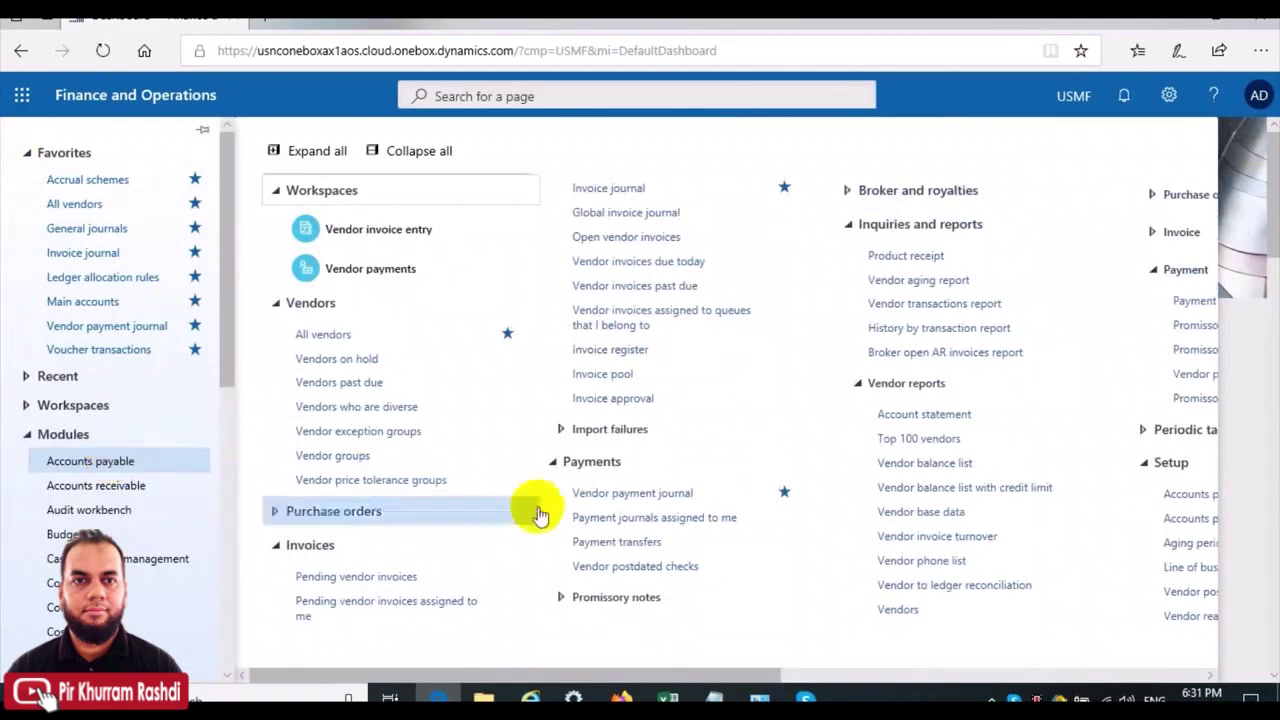
pyautogui.click(620, 184)
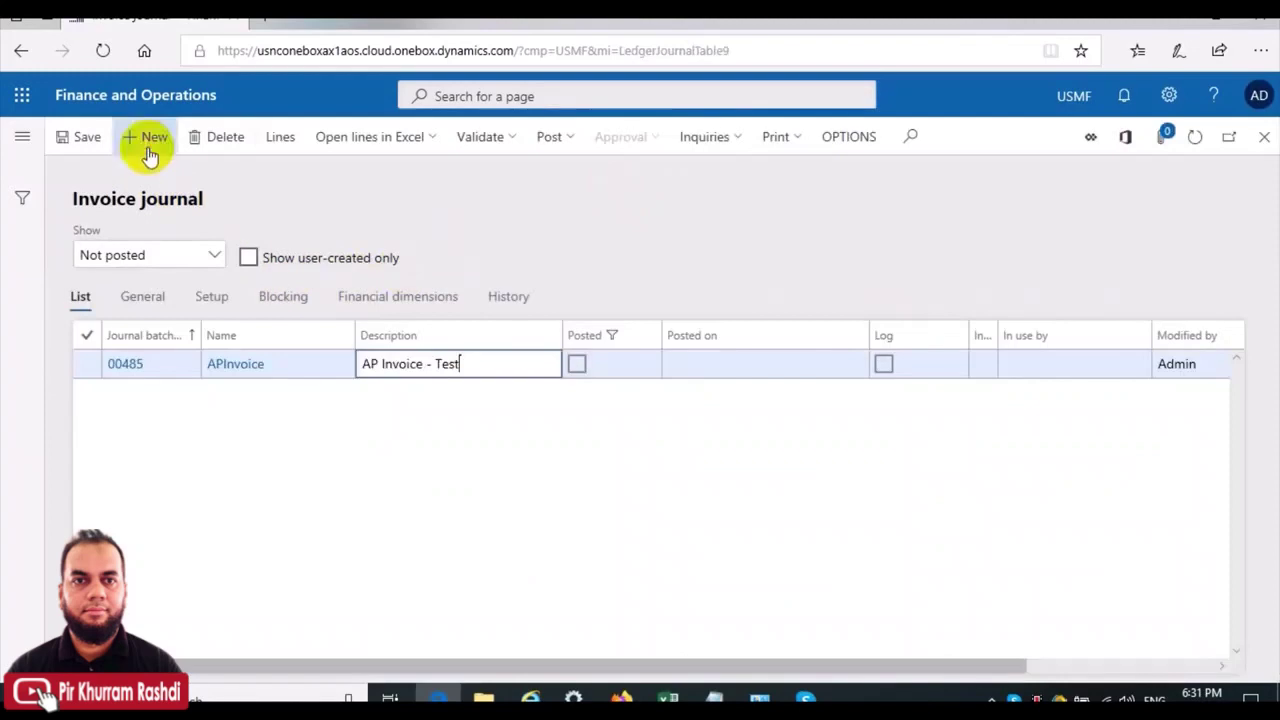
# Create a new invoice journal named APInvoice with the description "AP Invoice - Prepaid Rent"
pyautogui.click(148, 140)
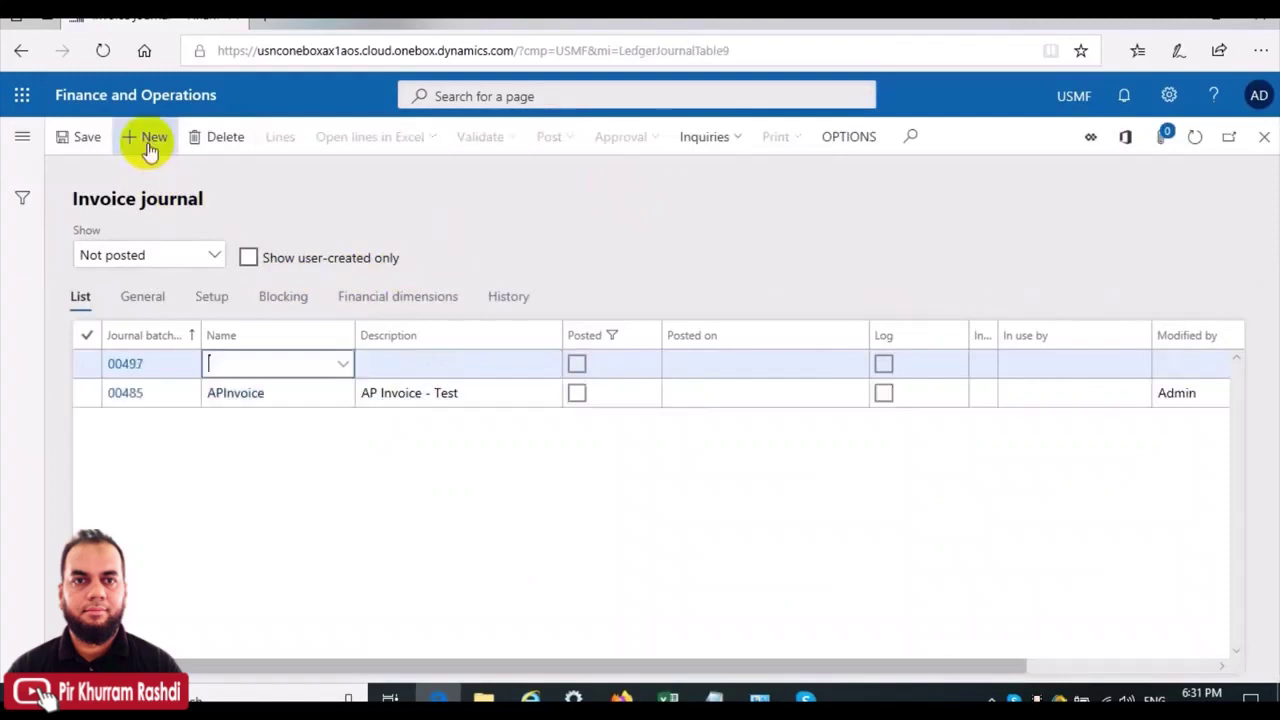
pyautogui.click(343, 365)
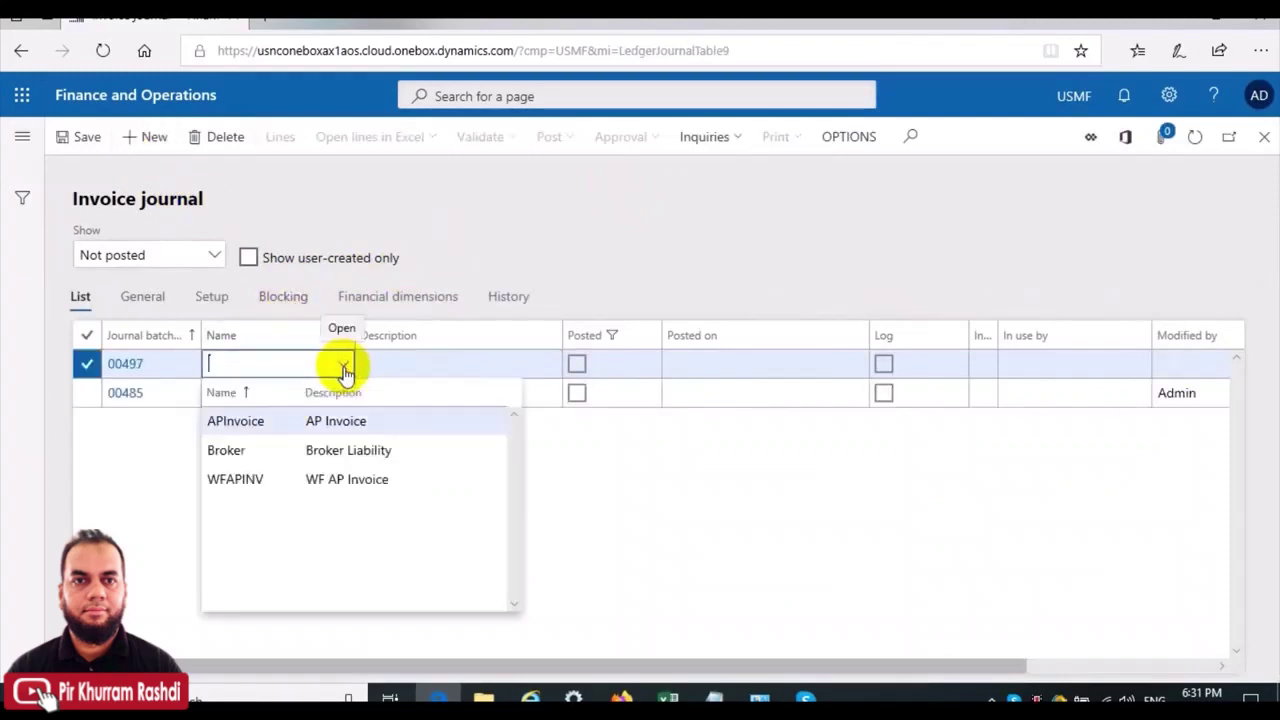
pyautogui.click(400, 363)
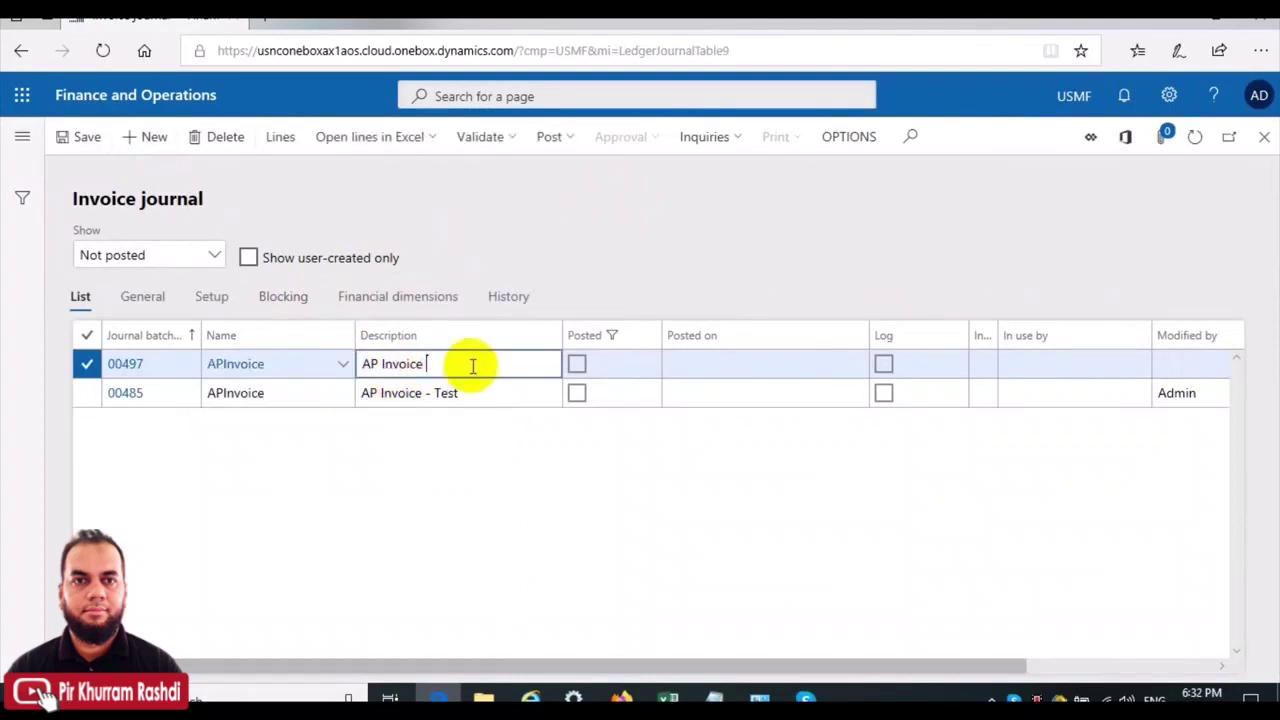
pyautogui.write('- Prepaid R')
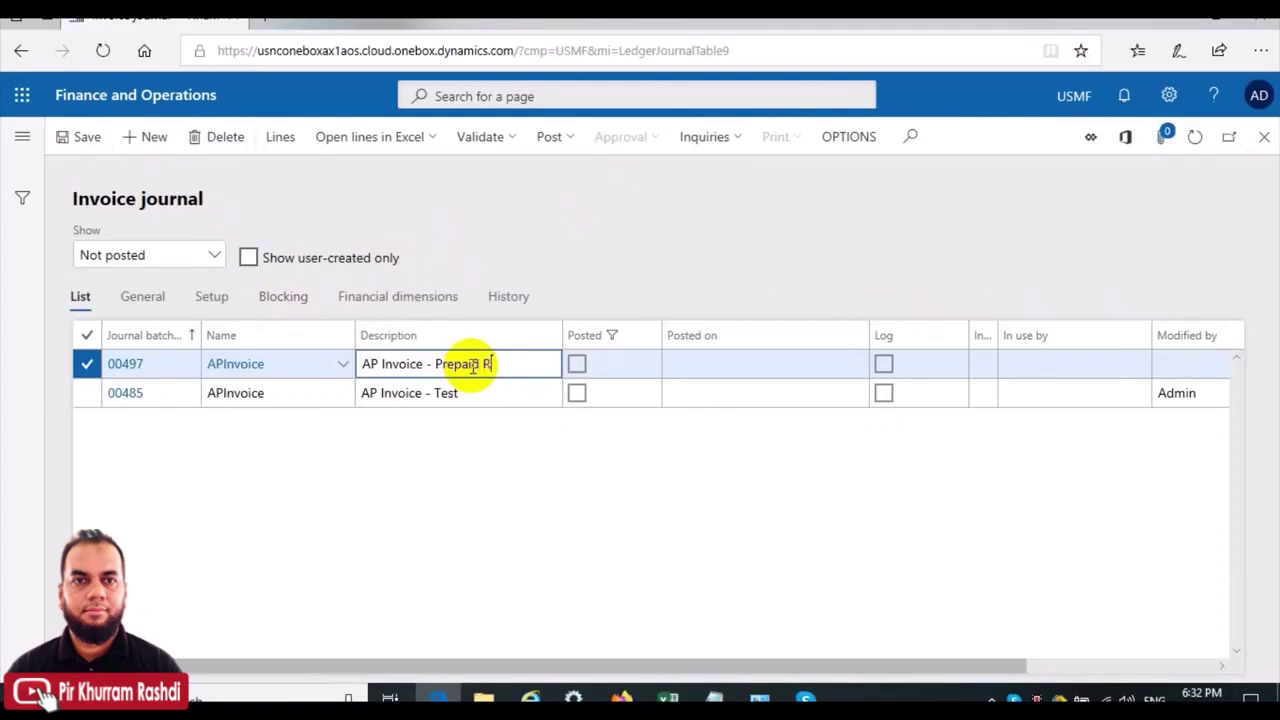
pyautogui.write('ent')
# Open the new journal's lines and set the first line's date to 11/1/2019
pyautogui.click(281, 143)
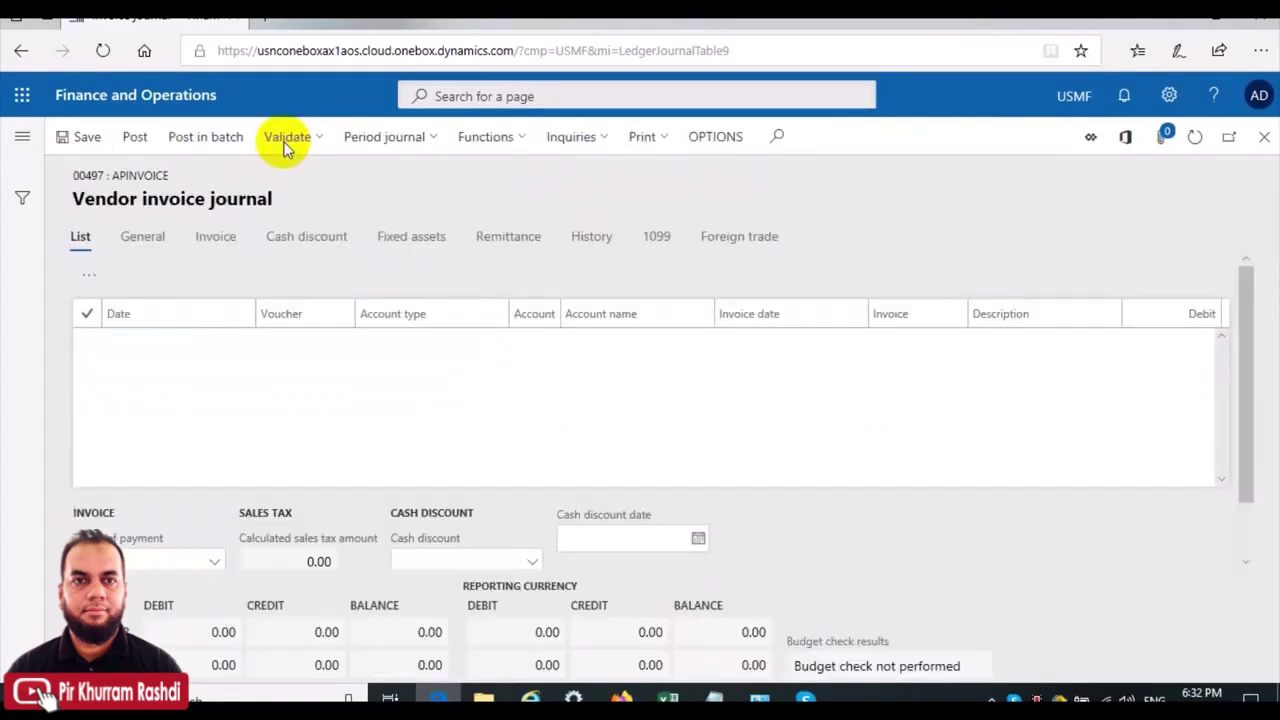
pyautogui.click(241, 345)
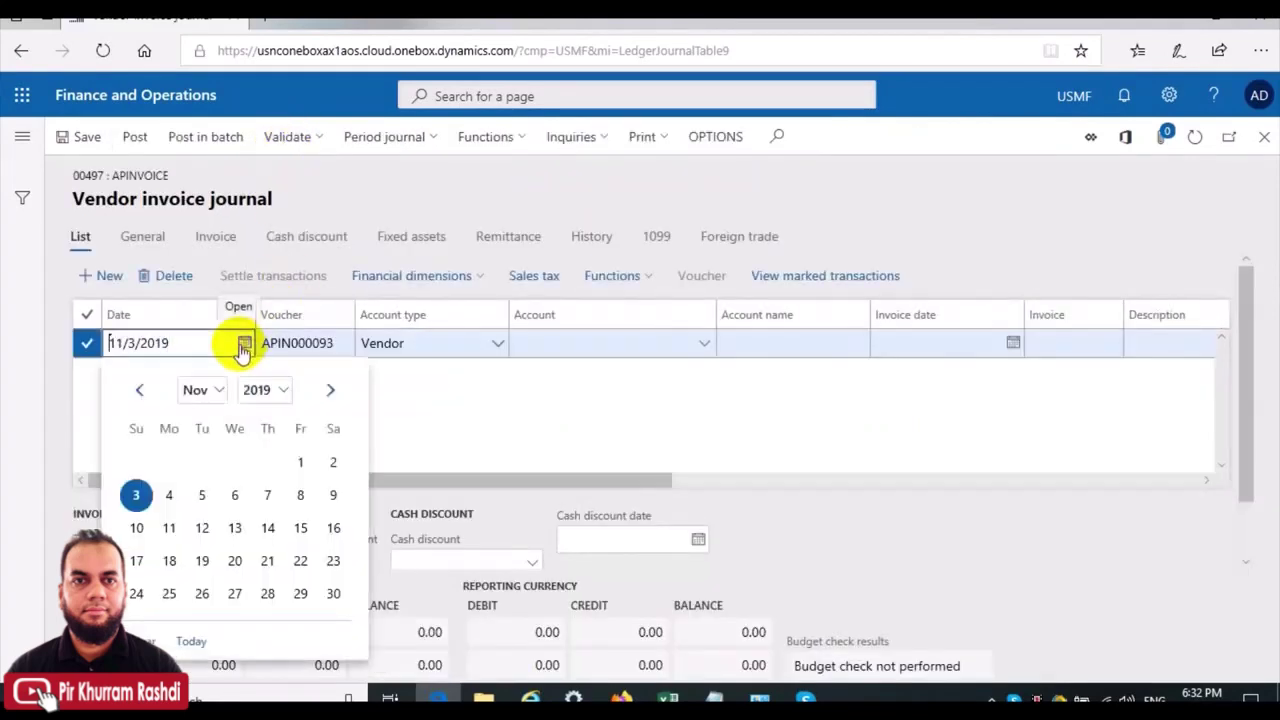
pyautogui.click(304, 463)
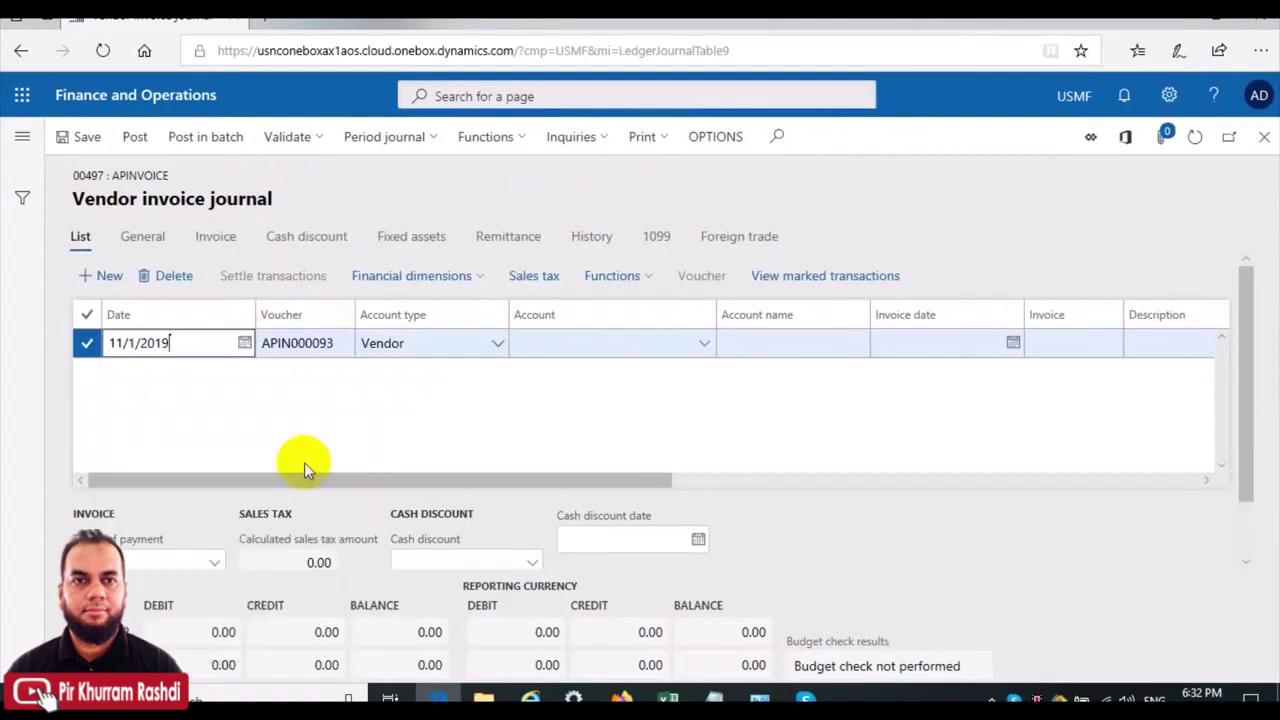
# Try to find the vendor for the line's account by searching for *prop*
pyautogui.click(572, 343)
pyautogui.click(702, 345)
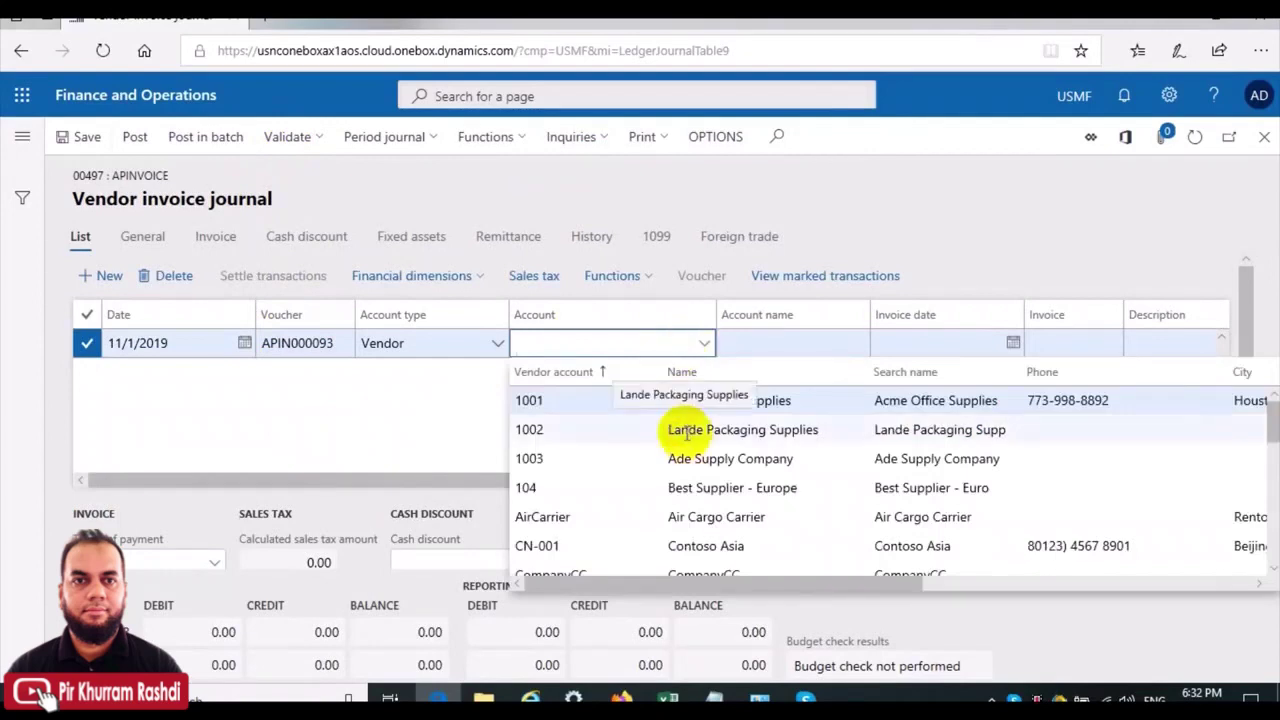
pyautogui.write('*')
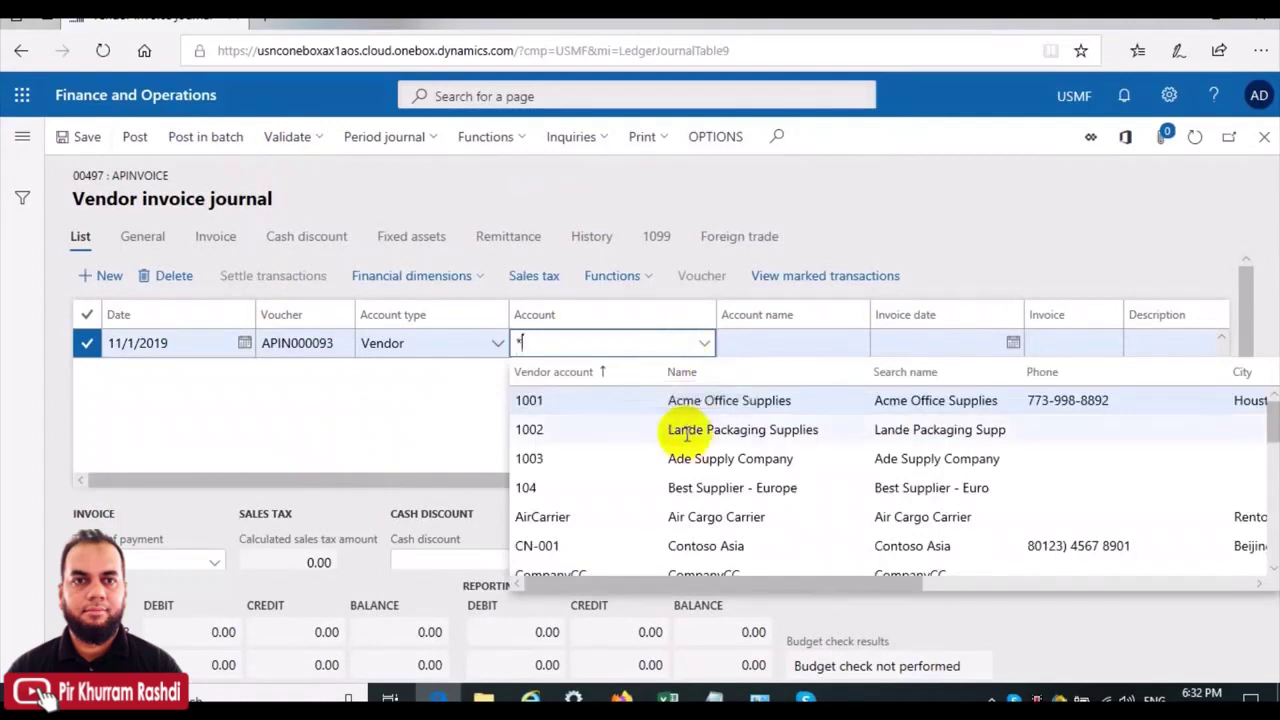
pyautogui.write('p')
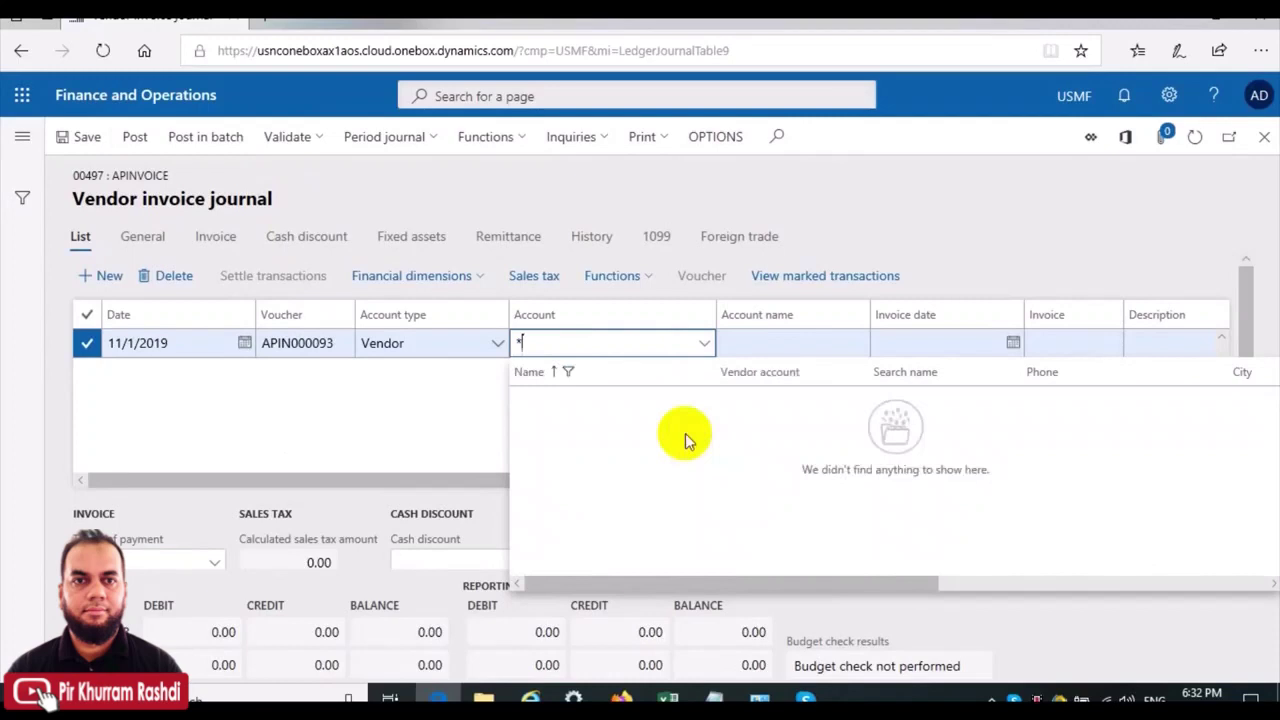
pyautogui.write('rop')
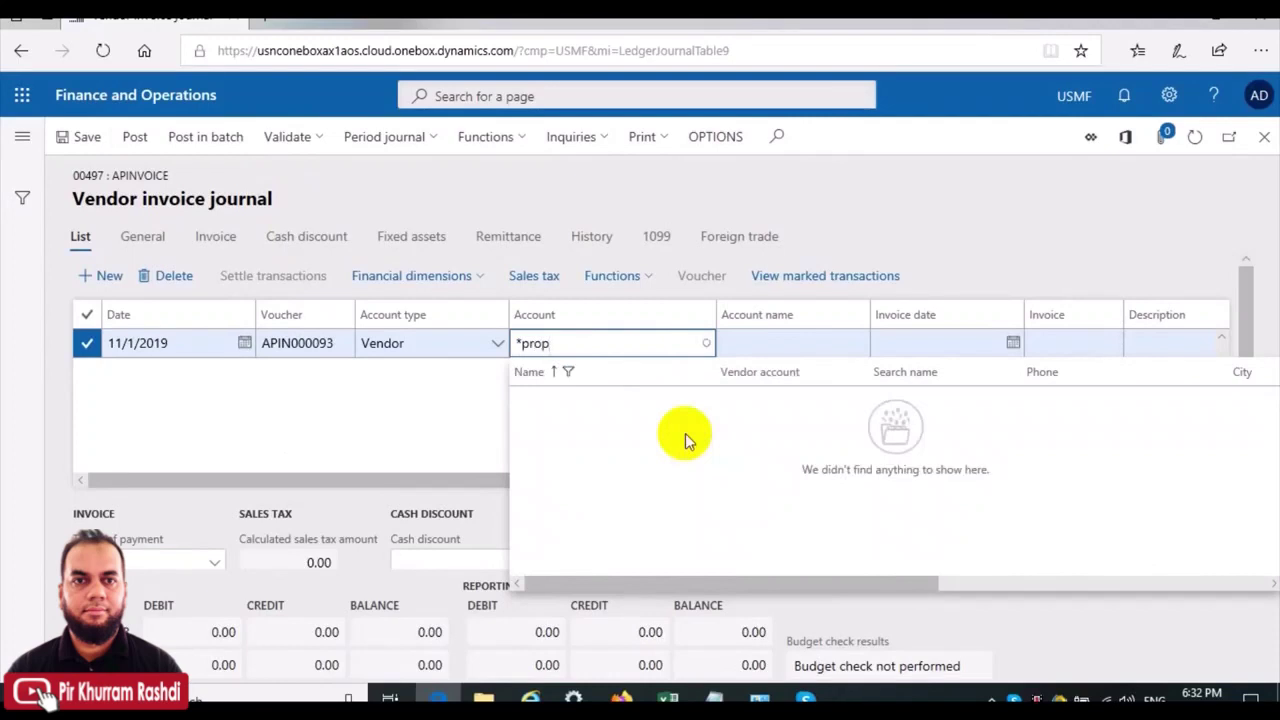
pyautogui.write('*')
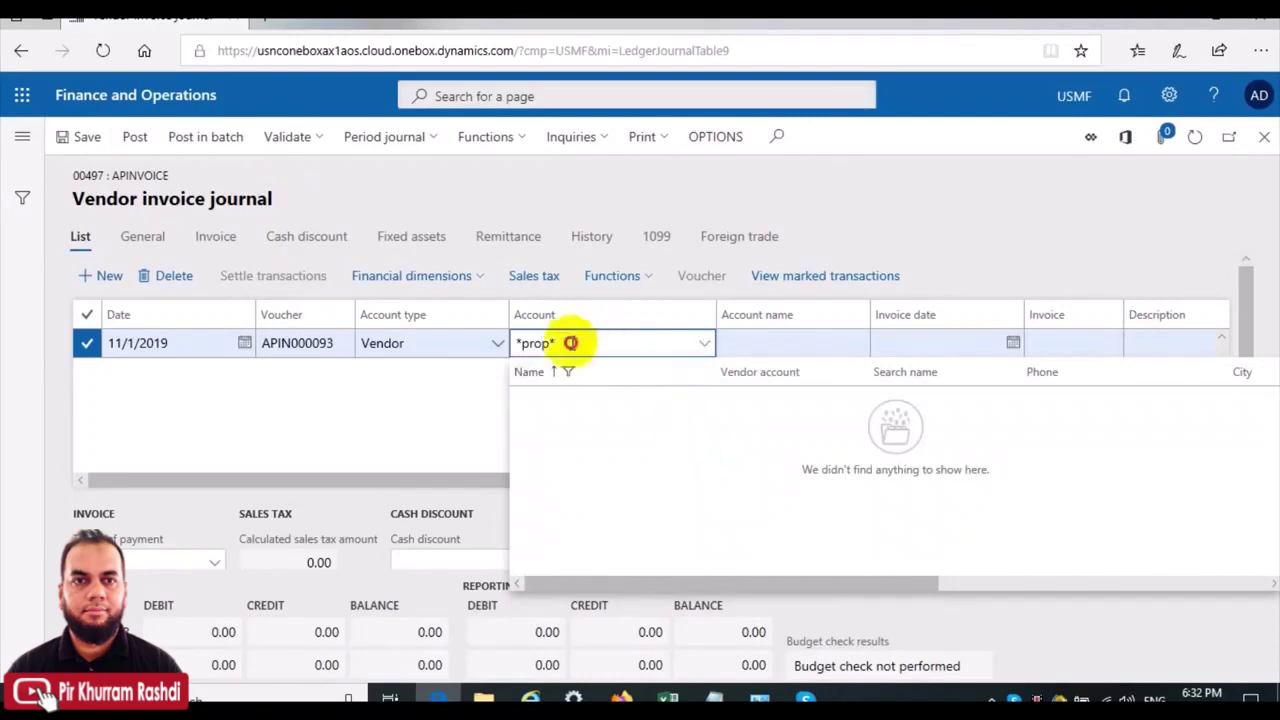
pyautogui.moveTo(562, 343); pyautogui.dragTo(512, 343)
pyautogui.press('BackSpace')
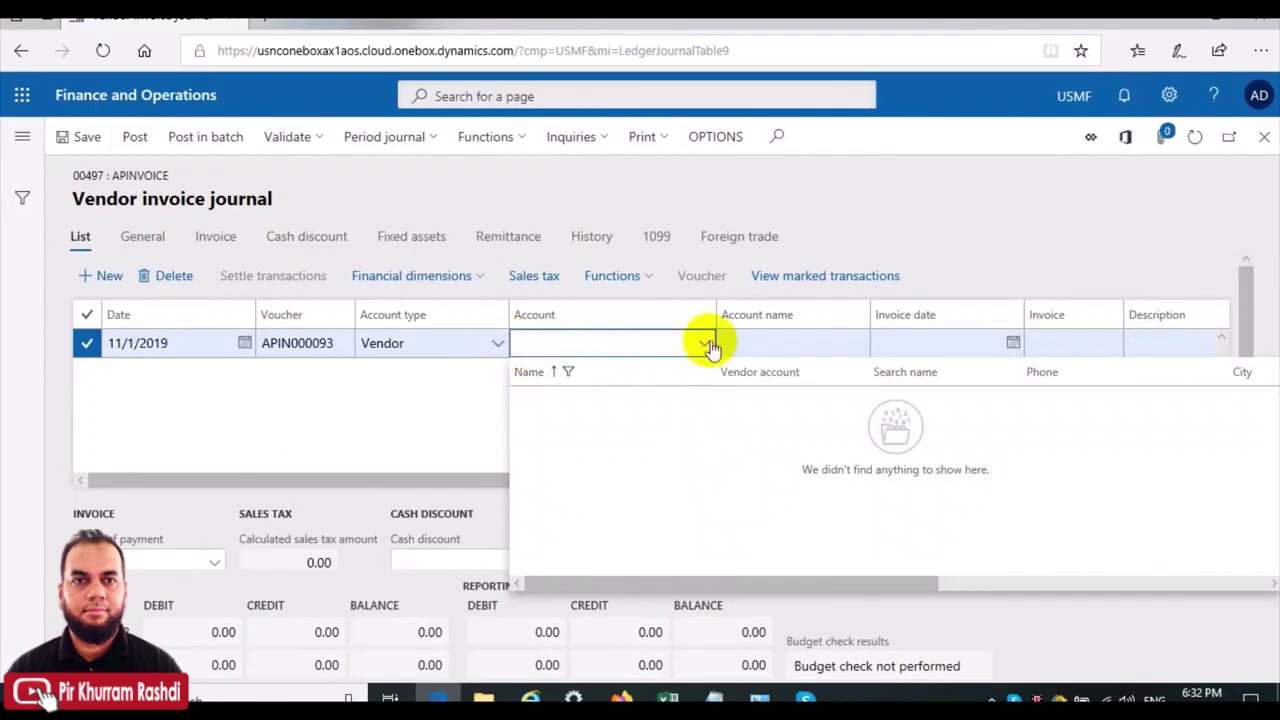
# Choose the Property Management vendor as the account of the journal line
pyautogui.click(705, 343)
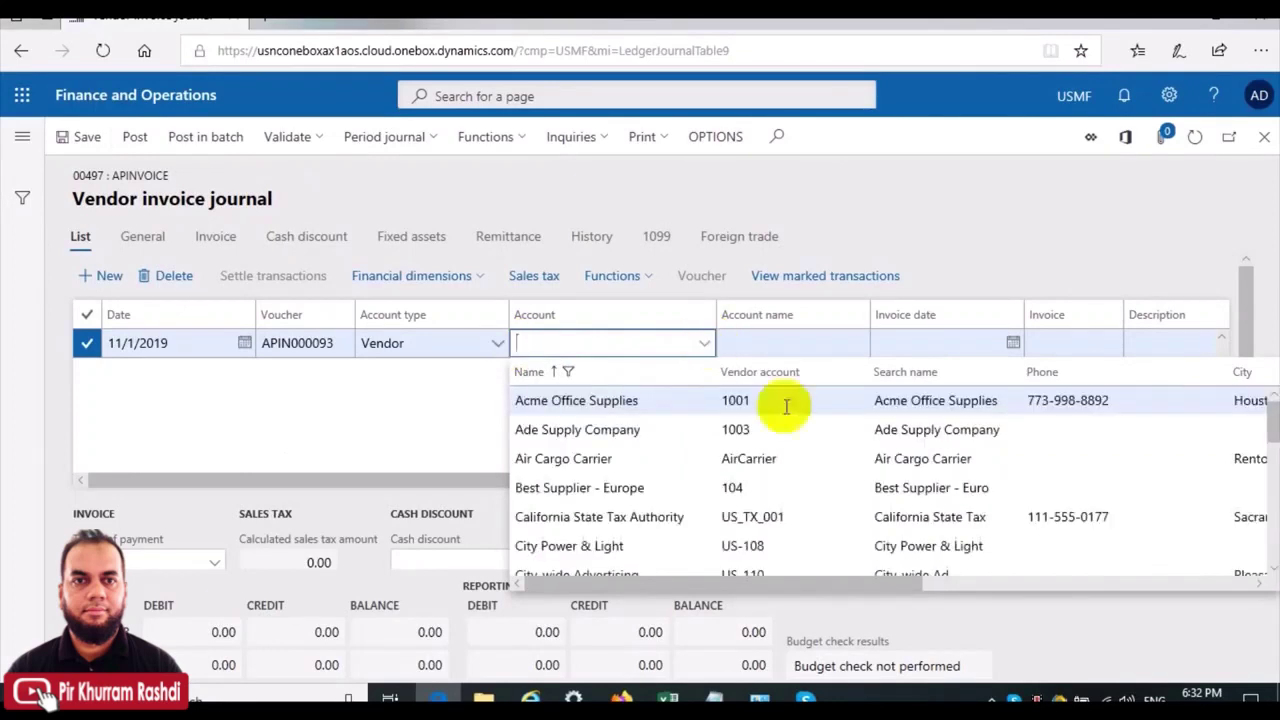
pyautogui.moveTo(1272, 420); pyautogui.dragTo(1260, 514)
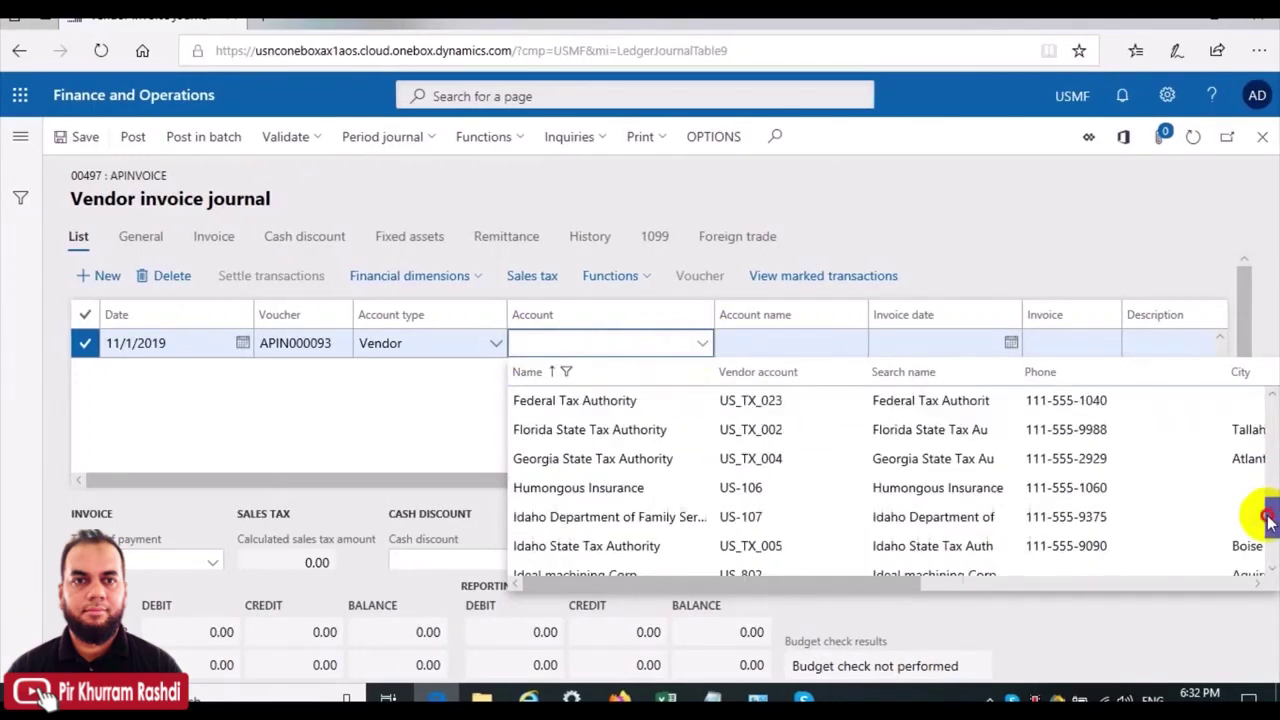
pyautogui.scroll(-5, 1265, 560)
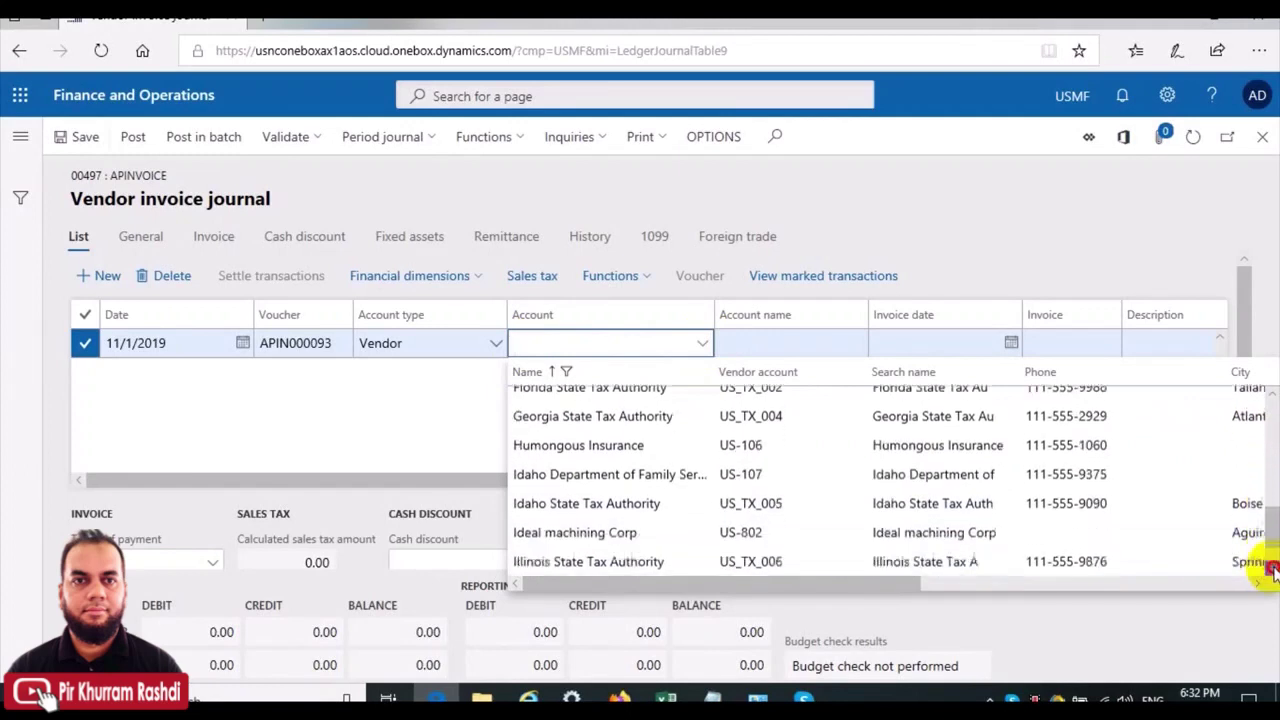
pyautogui.scroll(-6, 1272, 572)
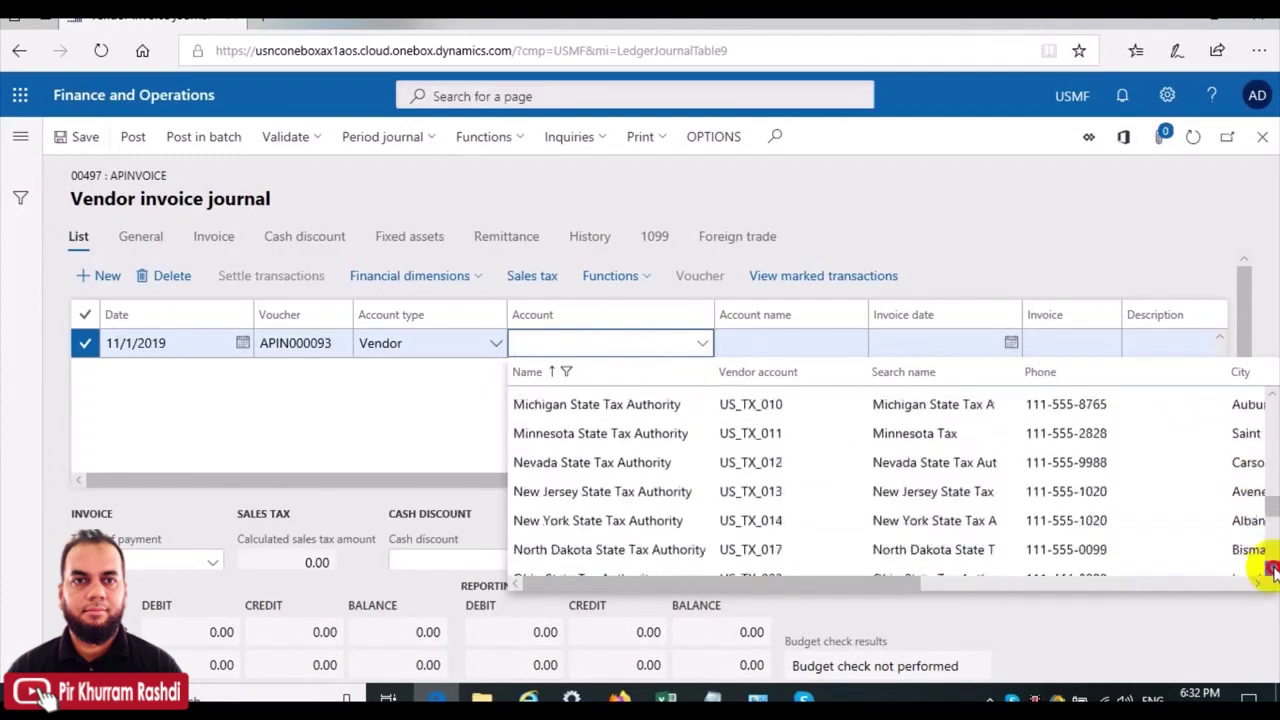
pyautogui.scroll(-3, 1272, 570)
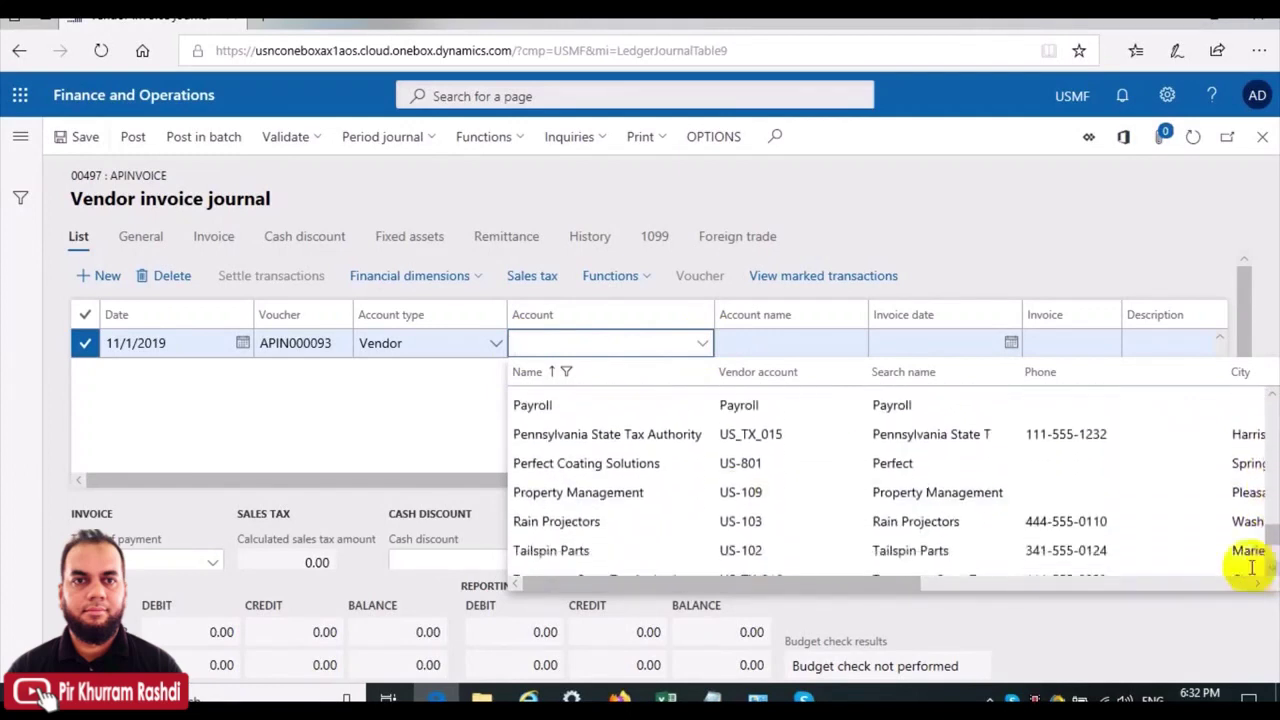
pyautogui.click(628, 490)
# Set the line's invoice date to 11/1/2019 and its invoice number to Prep-Inv-Rent-0001
pyautogui.moveTo(623, 478); pyautogui.dragTo(714, 480)
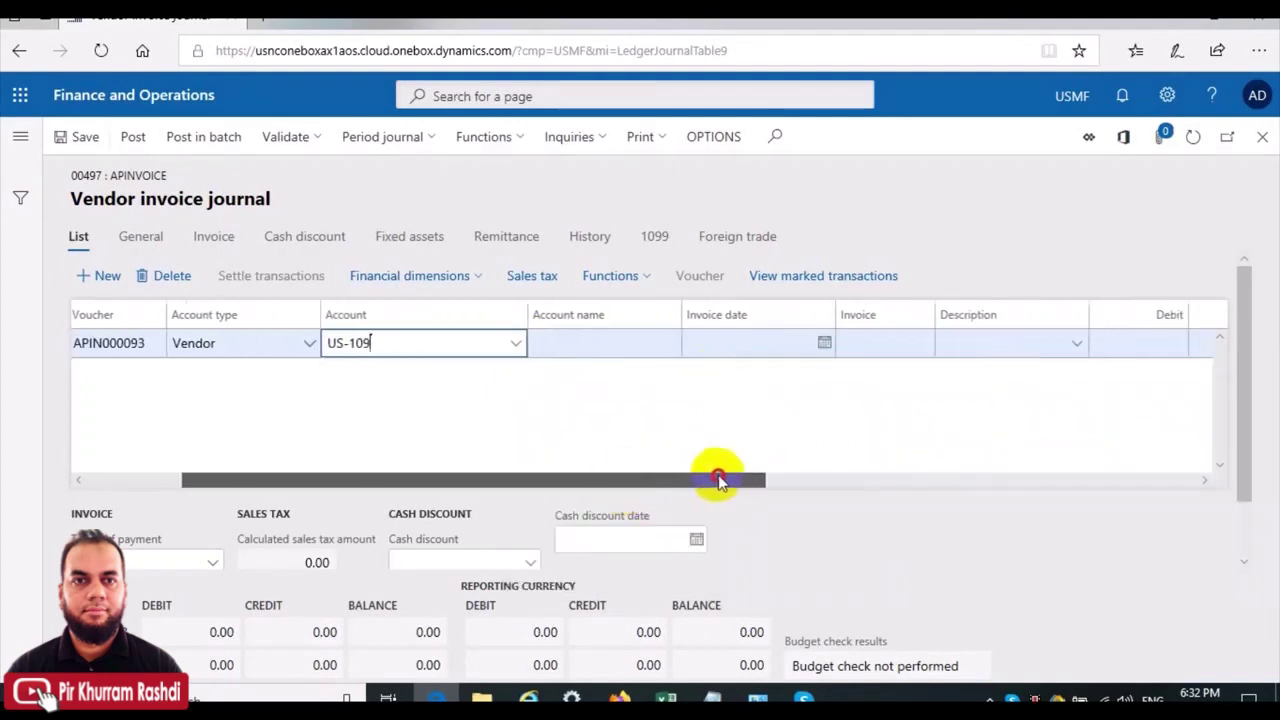
pyautogui.click(724, 342)
pyautogui.click(822, 342)
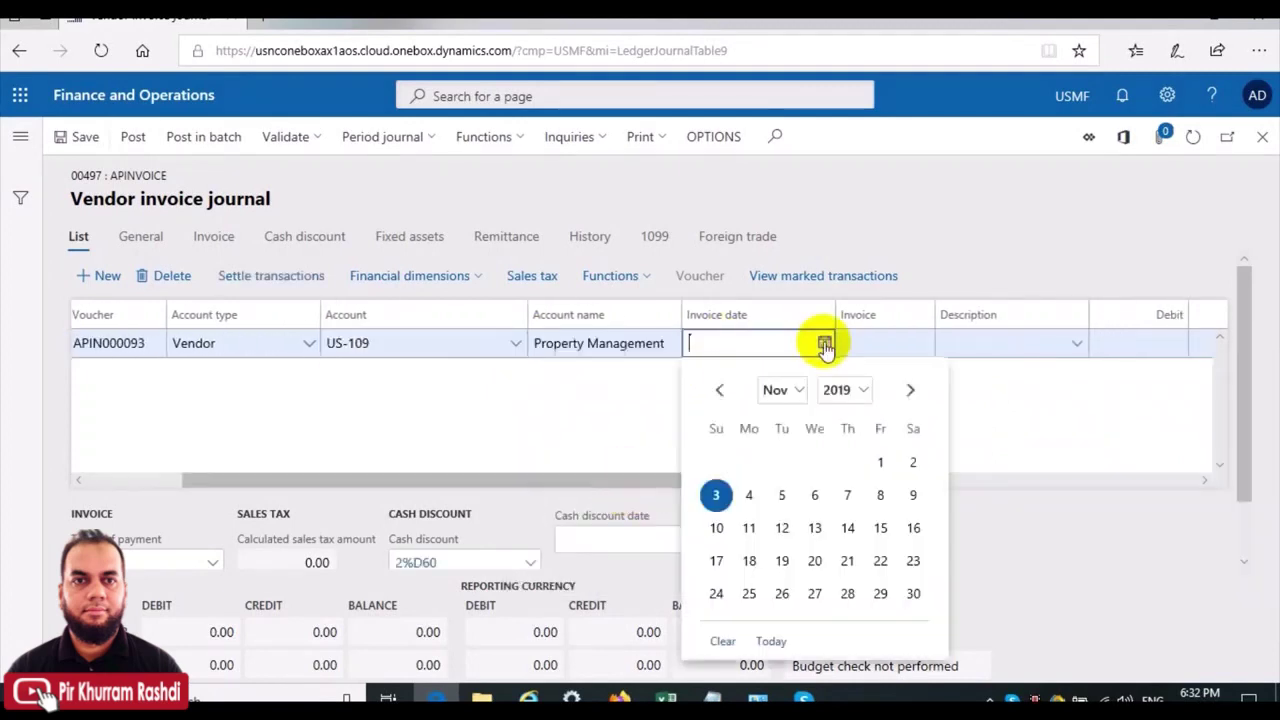
pyautogui.click(880, 462)
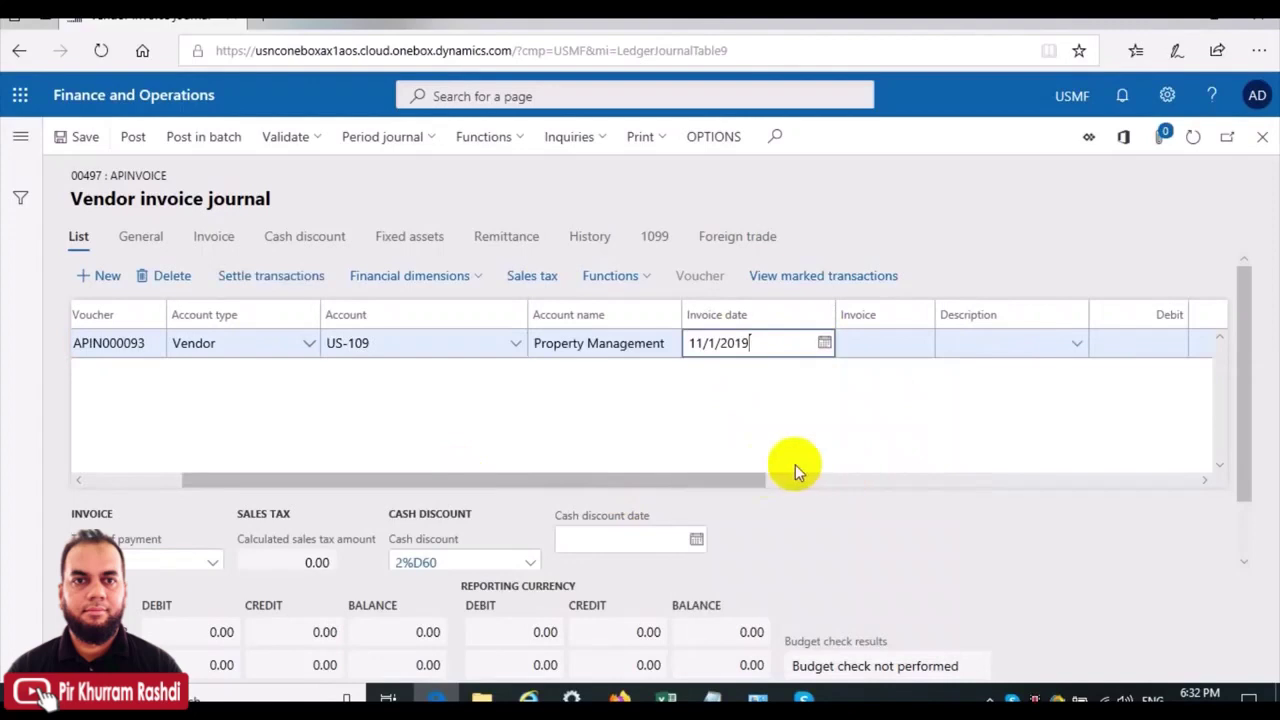
pyautogui.moveTo(749, 478); pyautogui.dragTo(843, 481)
pyautogui.click(698, 346)
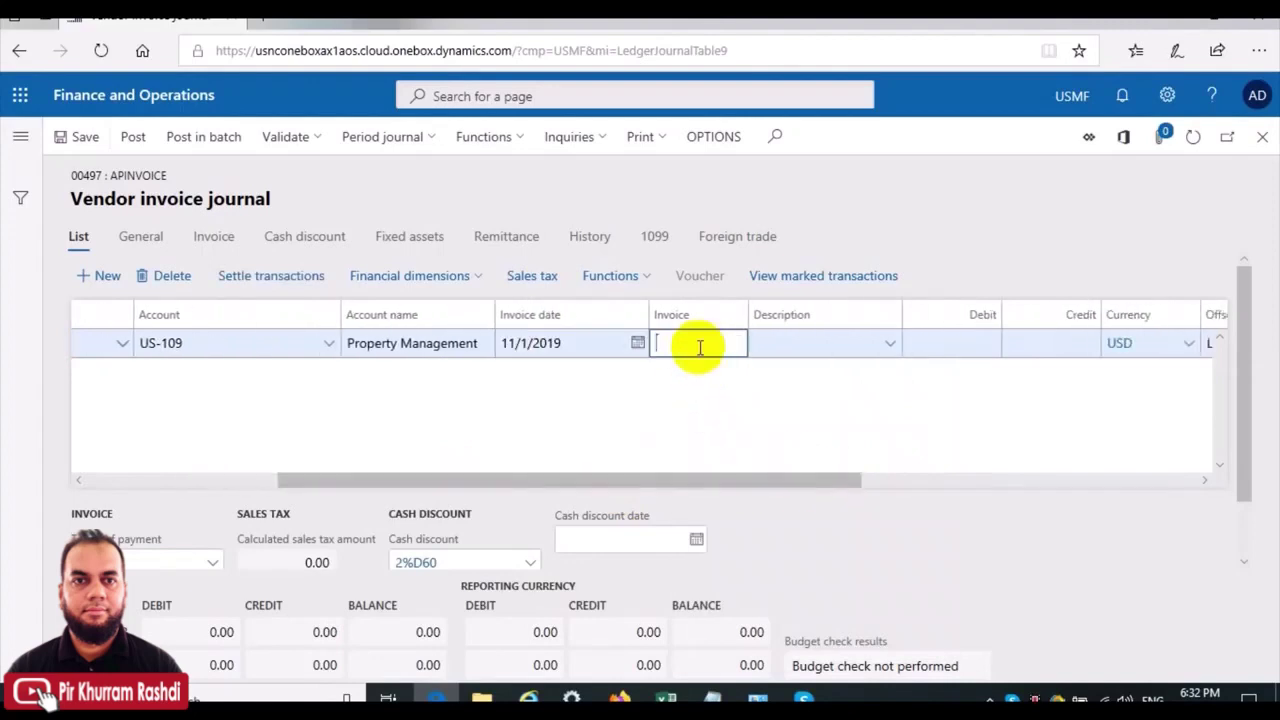
pyautogui.write('Prep-Inv-Rent-')
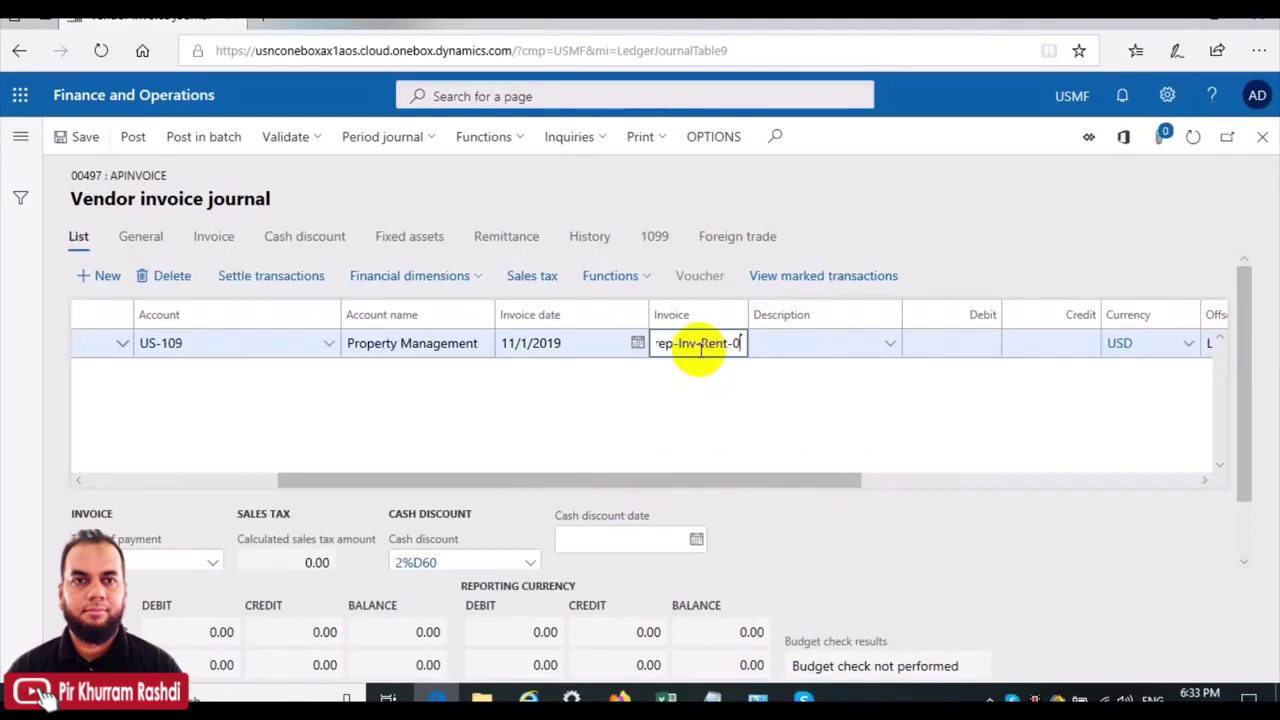
pyautogui.write('001')
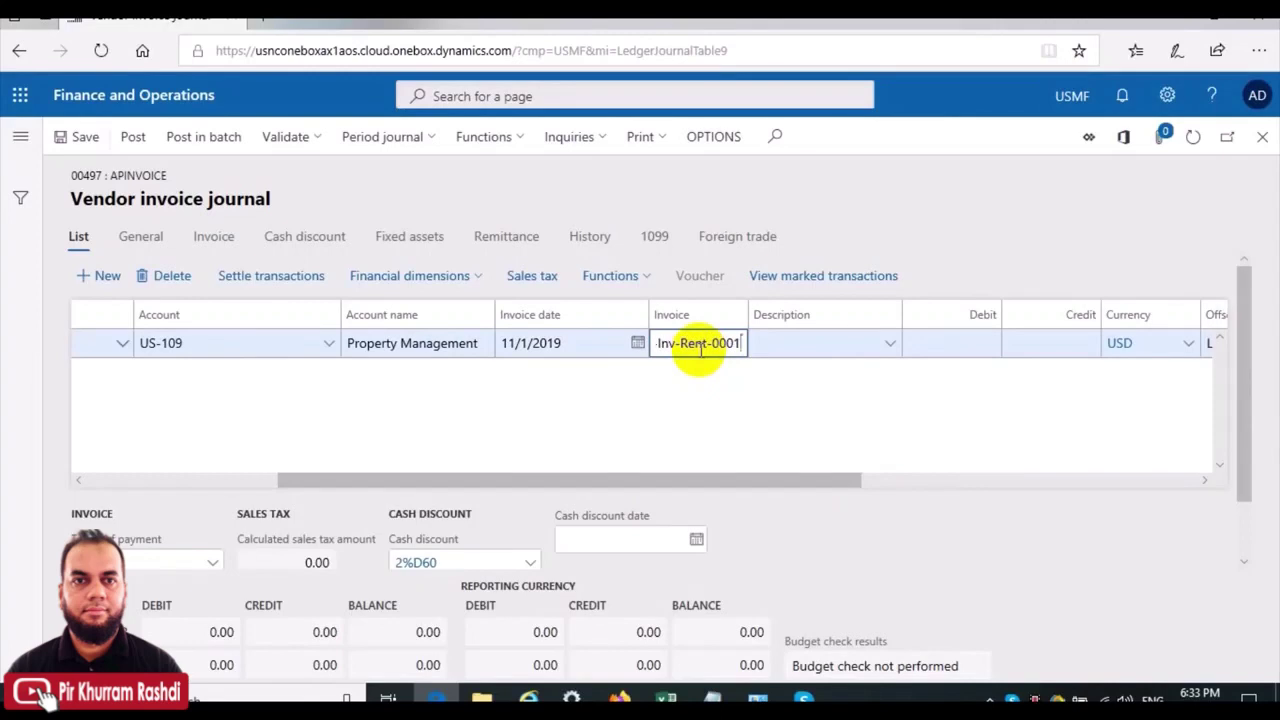
# Describe the line as "Prepaid rent of 12 months" and enter a credit amount of 12000
pyautogui.click(817, 348)
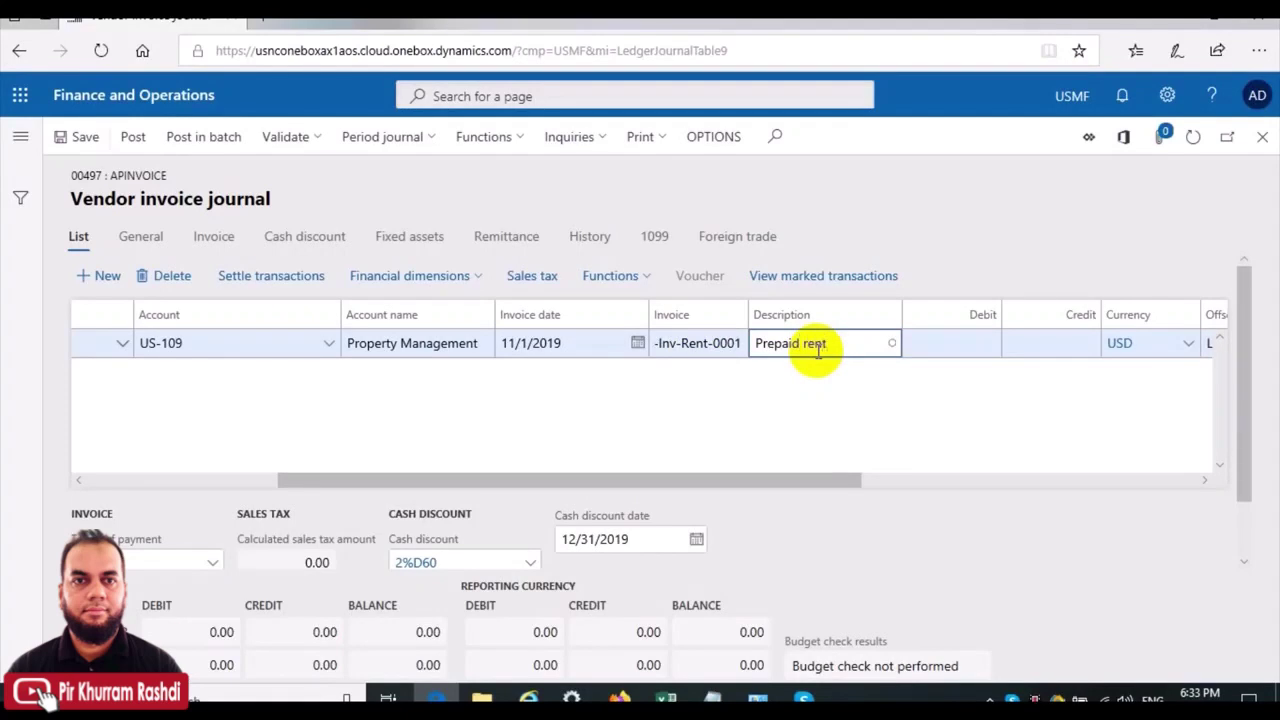
pyautogui.write('Prepaid rent o')
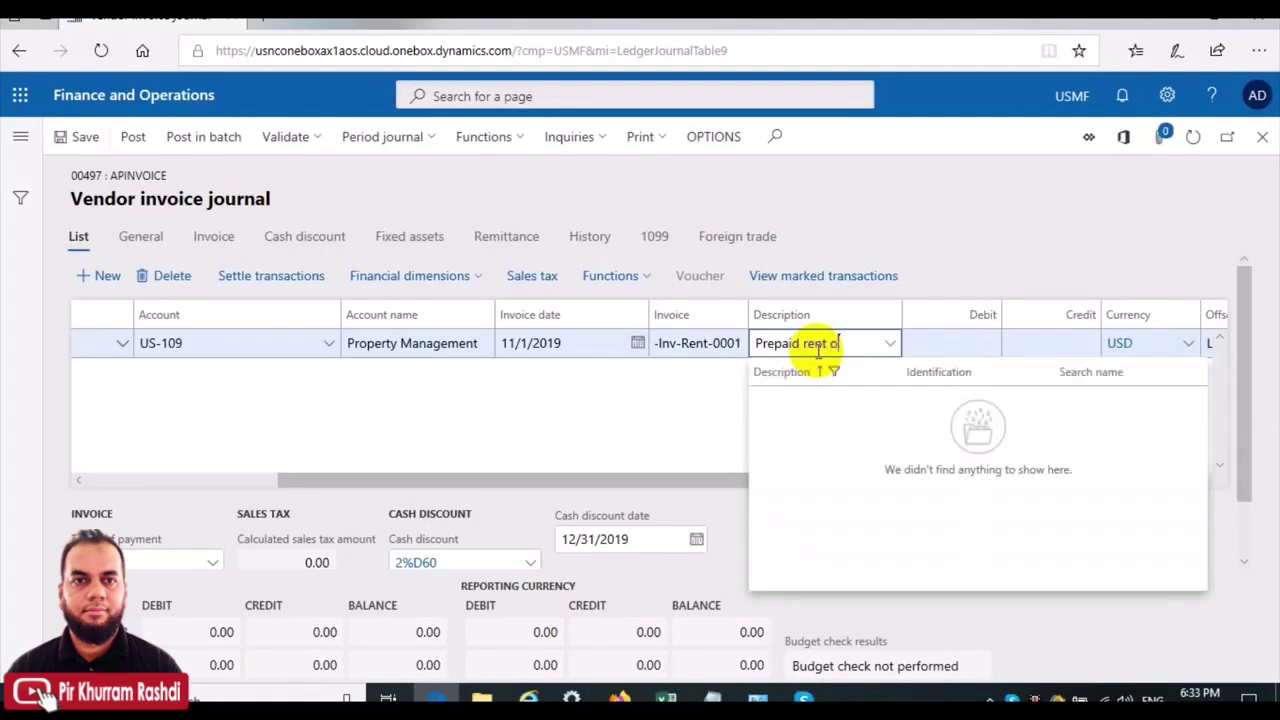
pyautogui.write('f 12 months')
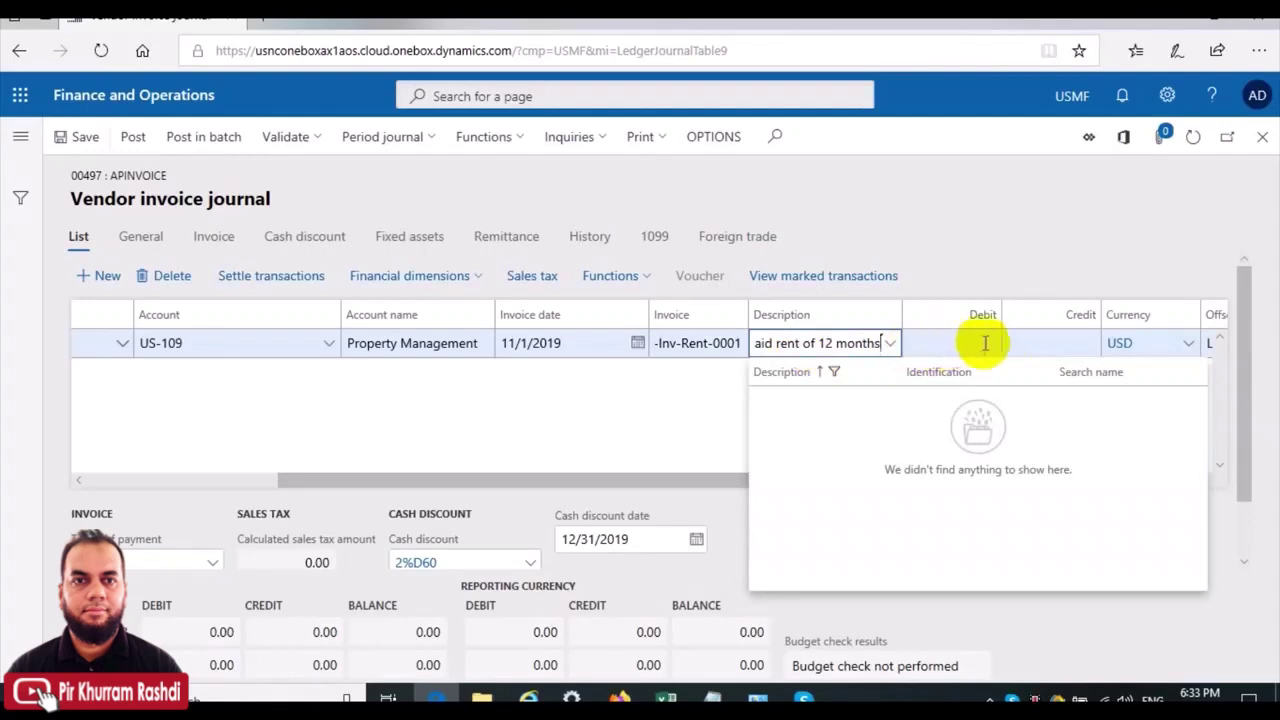
pyautogui.click(1025, 343)
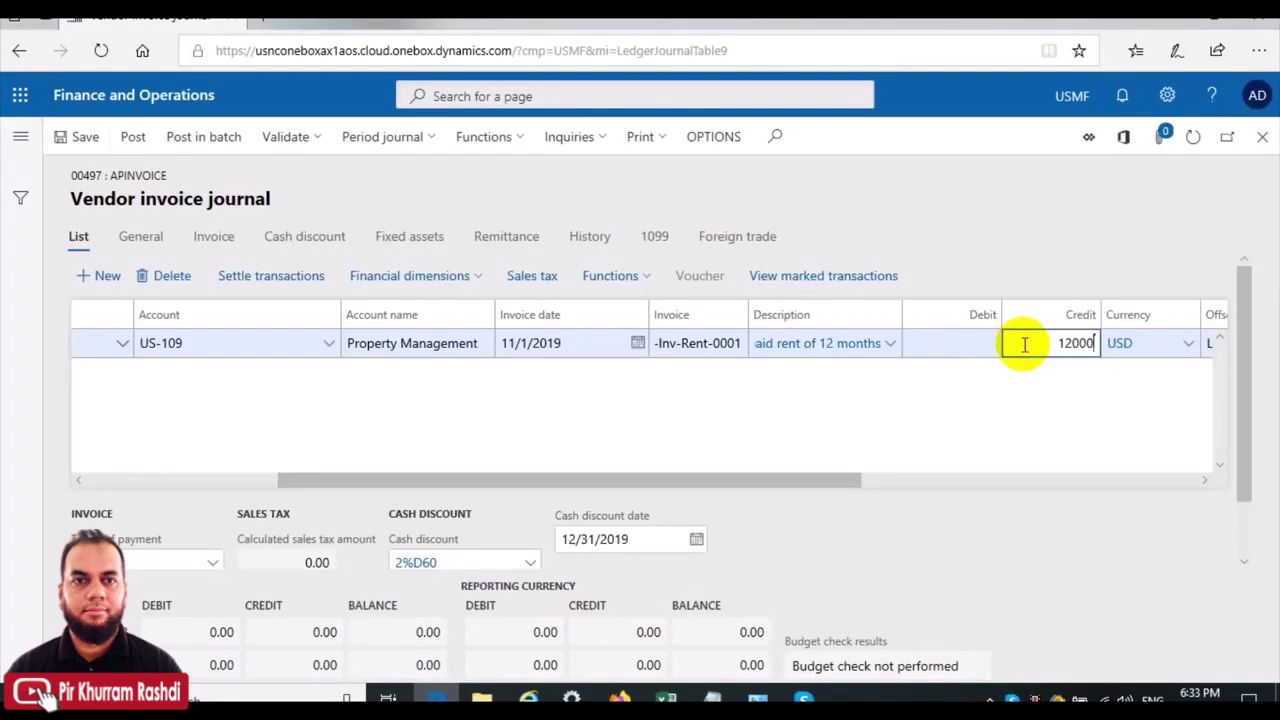
pyautogui.write('12000')
# Set the line's offset account to main account 132190 Prepaid Other Expenses with business unit 001 Home
pyautogui.moveTo(809, 480); pyautogui.dragTo(1020, 493)
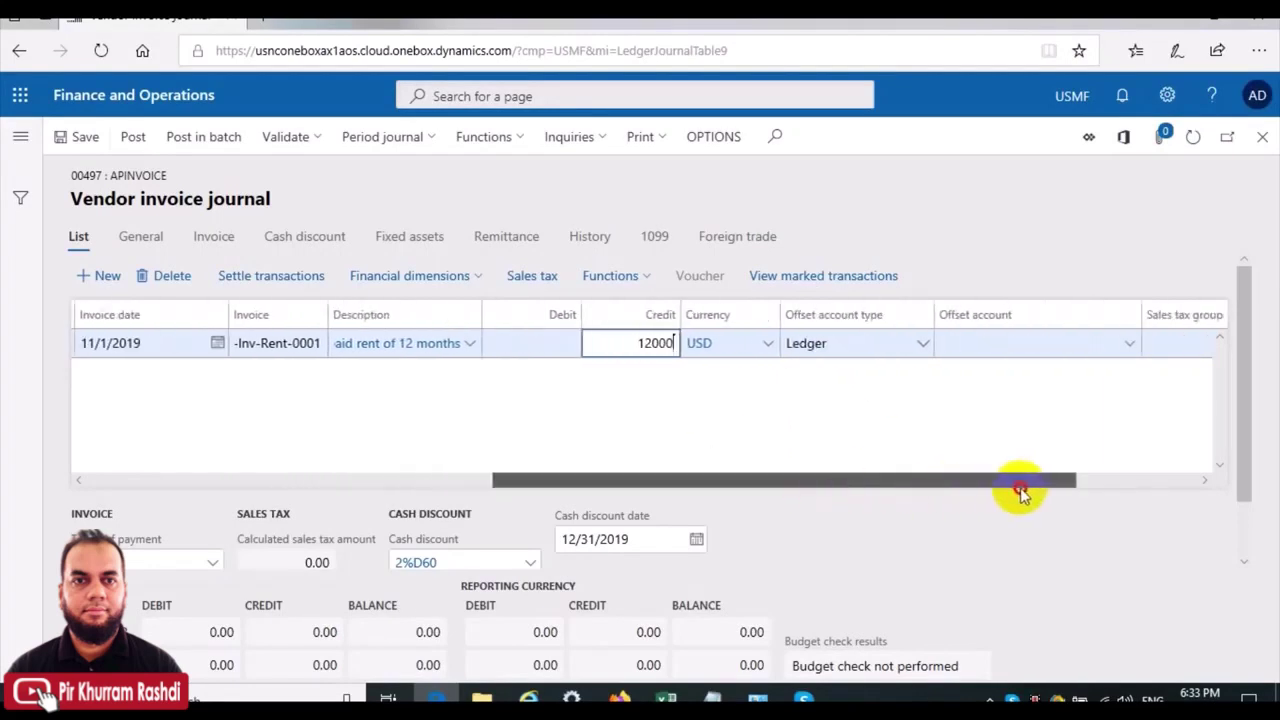
pyautogui.click(975, 344)
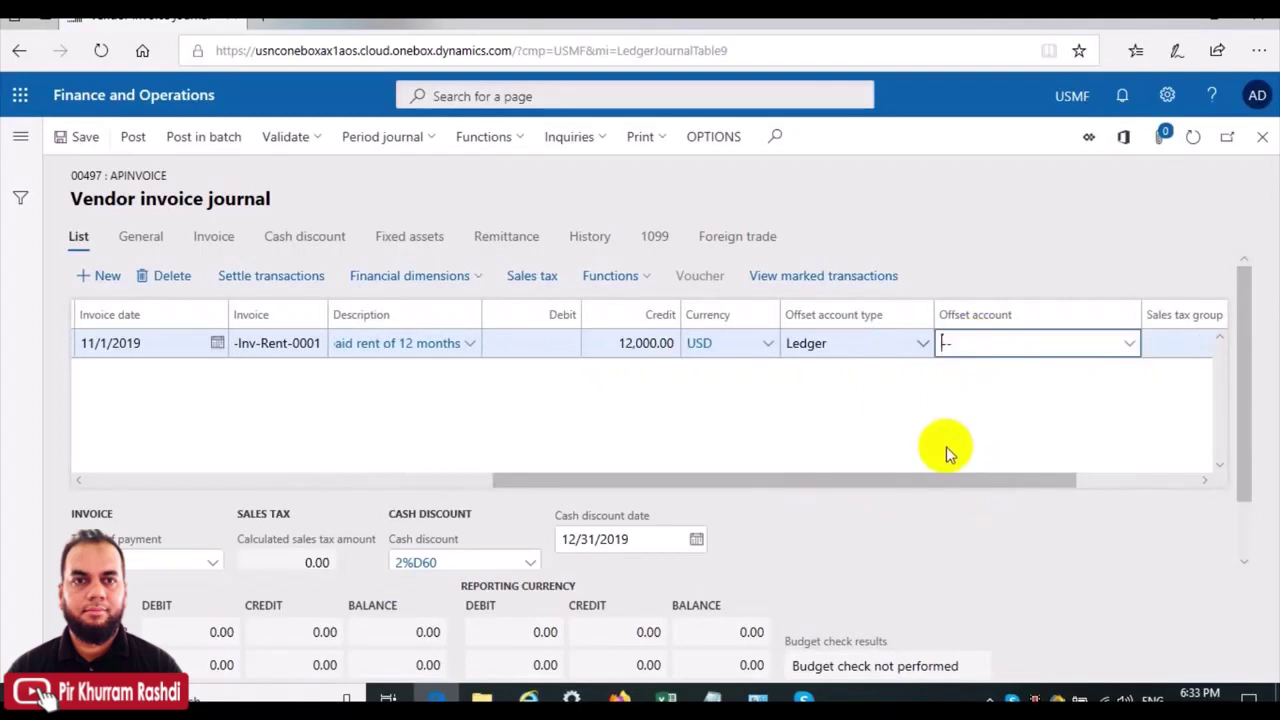
pyautogui.write('Pre*')
pyautogui.click(1129, 345)
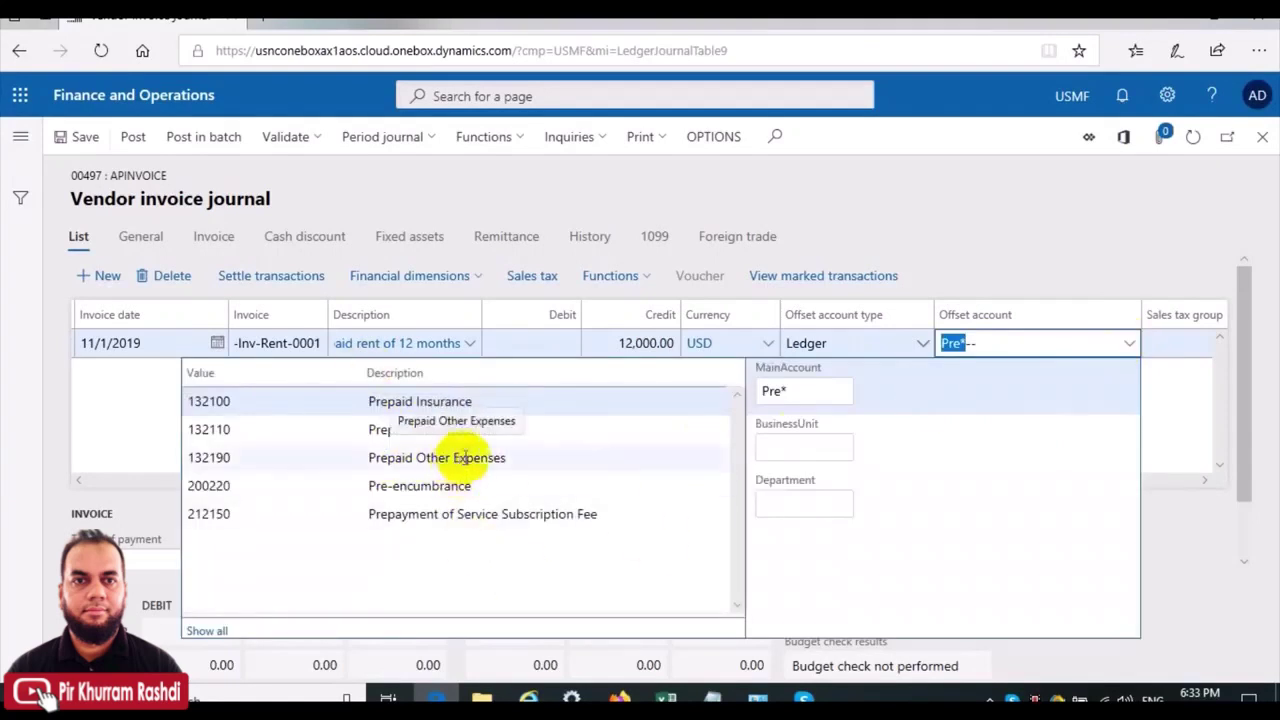
pyautogui.click(370, 457)
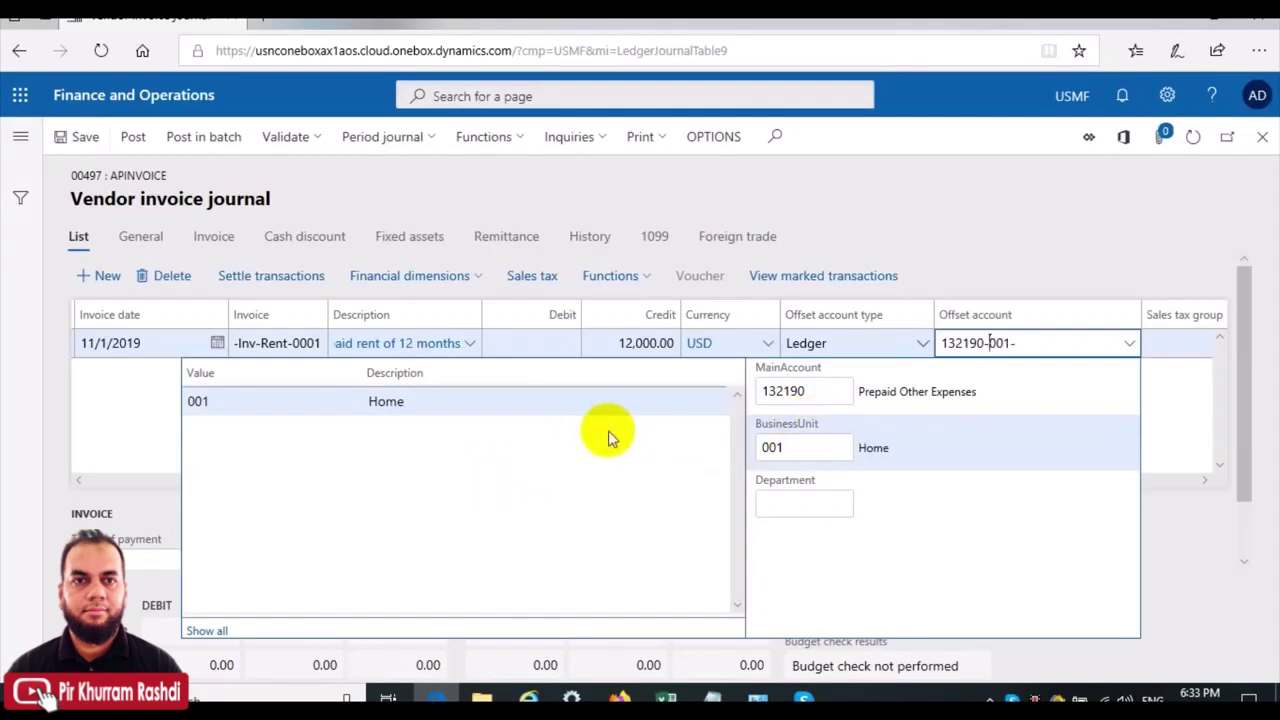
pyautogui.click(806, 446)
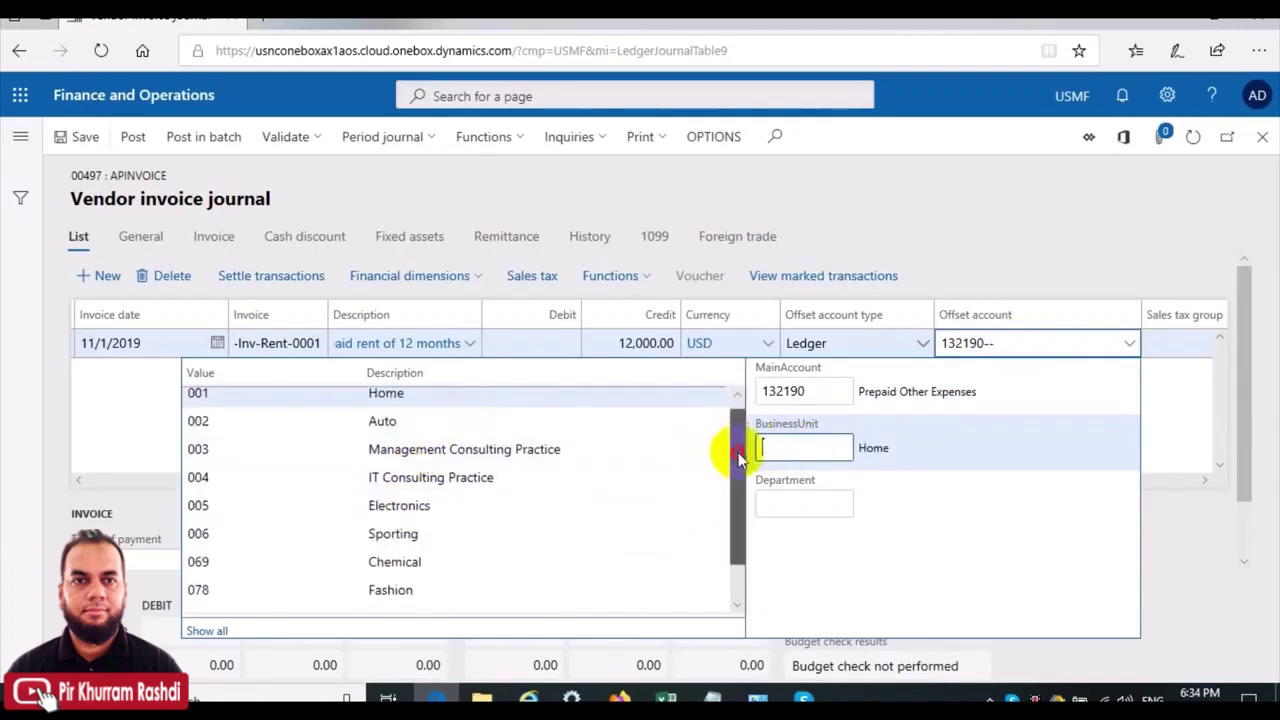
pyautogui.moveTo(736, 468); pyautogui.dragTo(737, 428)
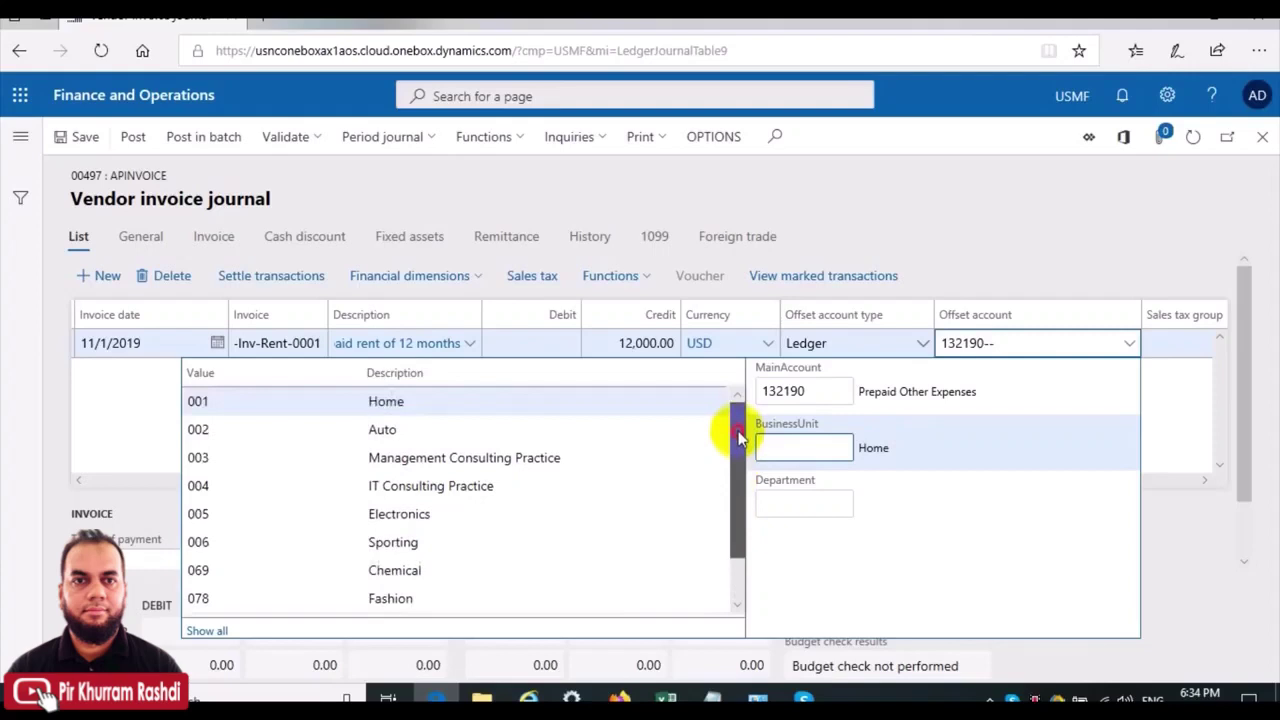
pyautogui.click(323, 398)
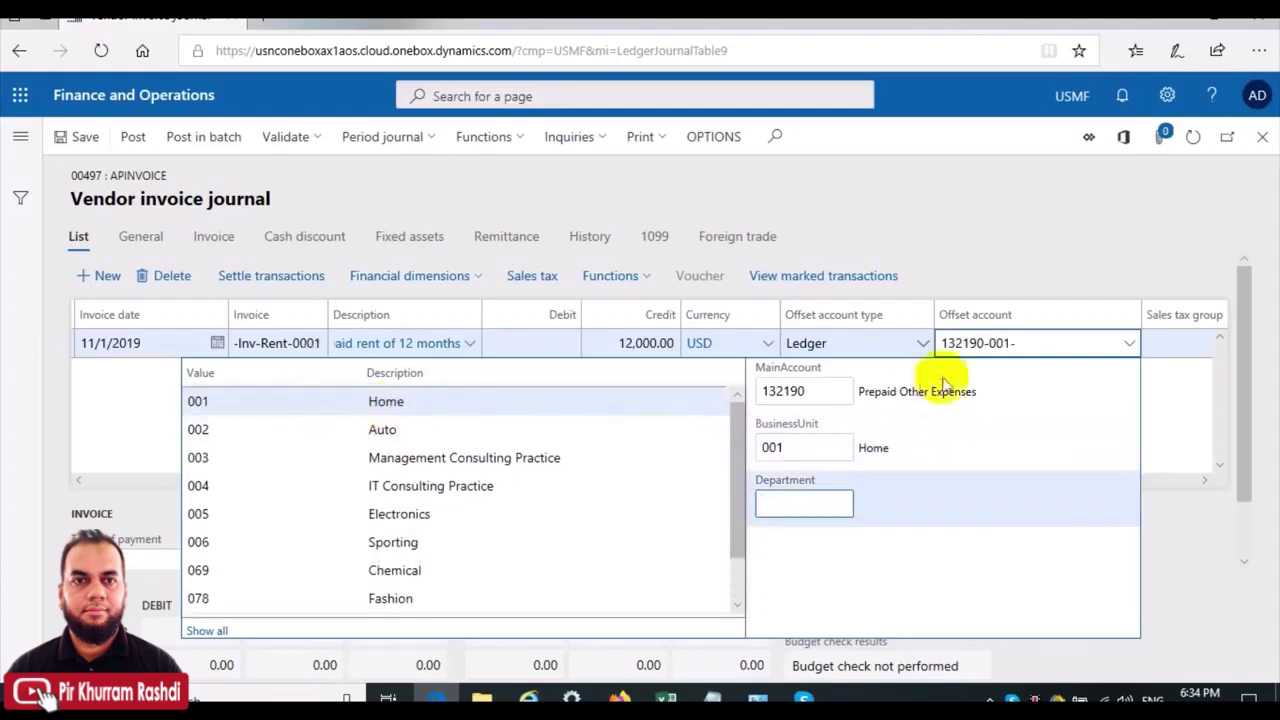
# Clear the item sales tax group on the prepaid rent journal line
pyautogui.click(1167, 343)
pyautogui.moveTo(943, 491); pyautogui.dragTo(1137, 497)
pyautogui.click(1135, 347)
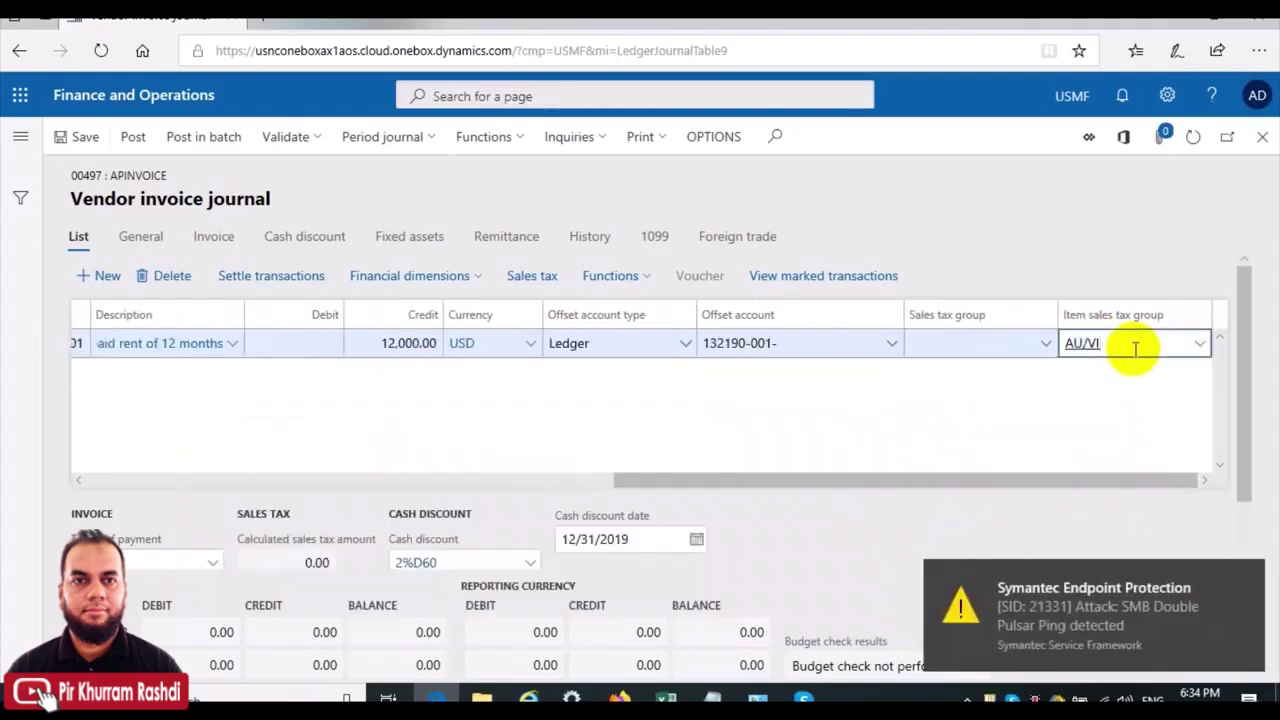
pyautogui.press('BackSpace')
pyautogui.press('BackSpace')
pyautogui.press('BackSpace')
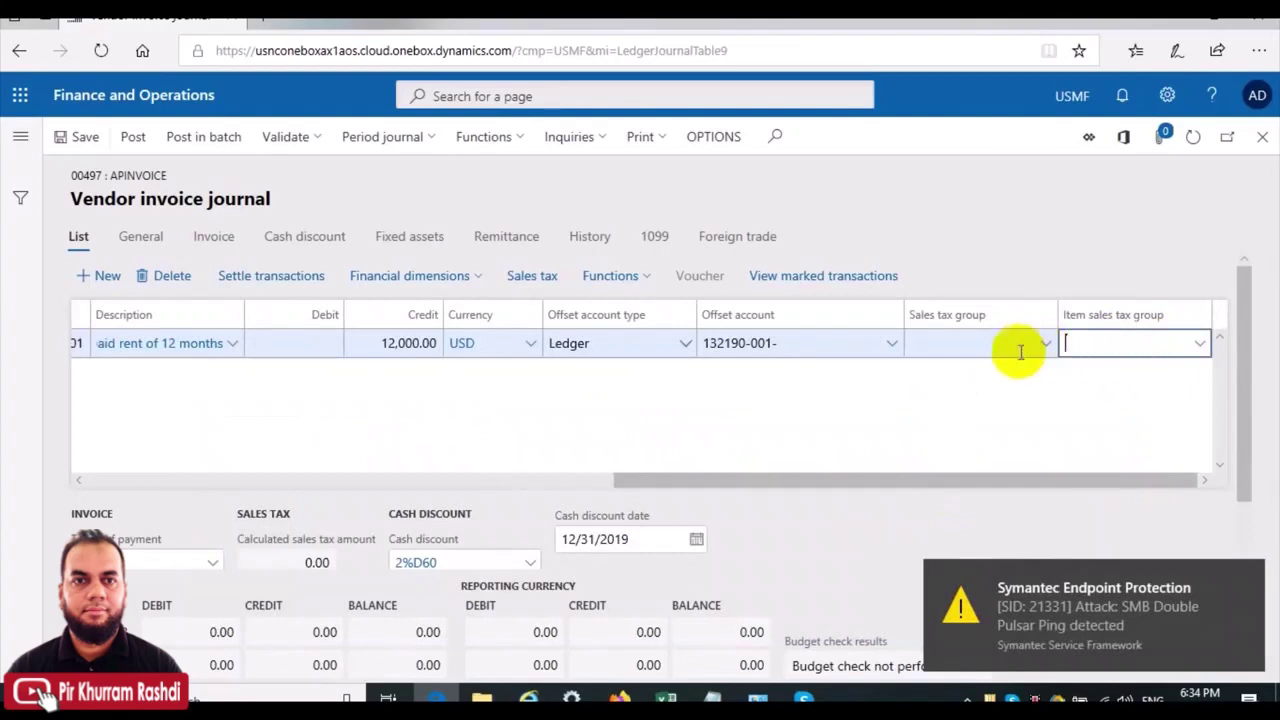
pyautogui.click(972, 345)
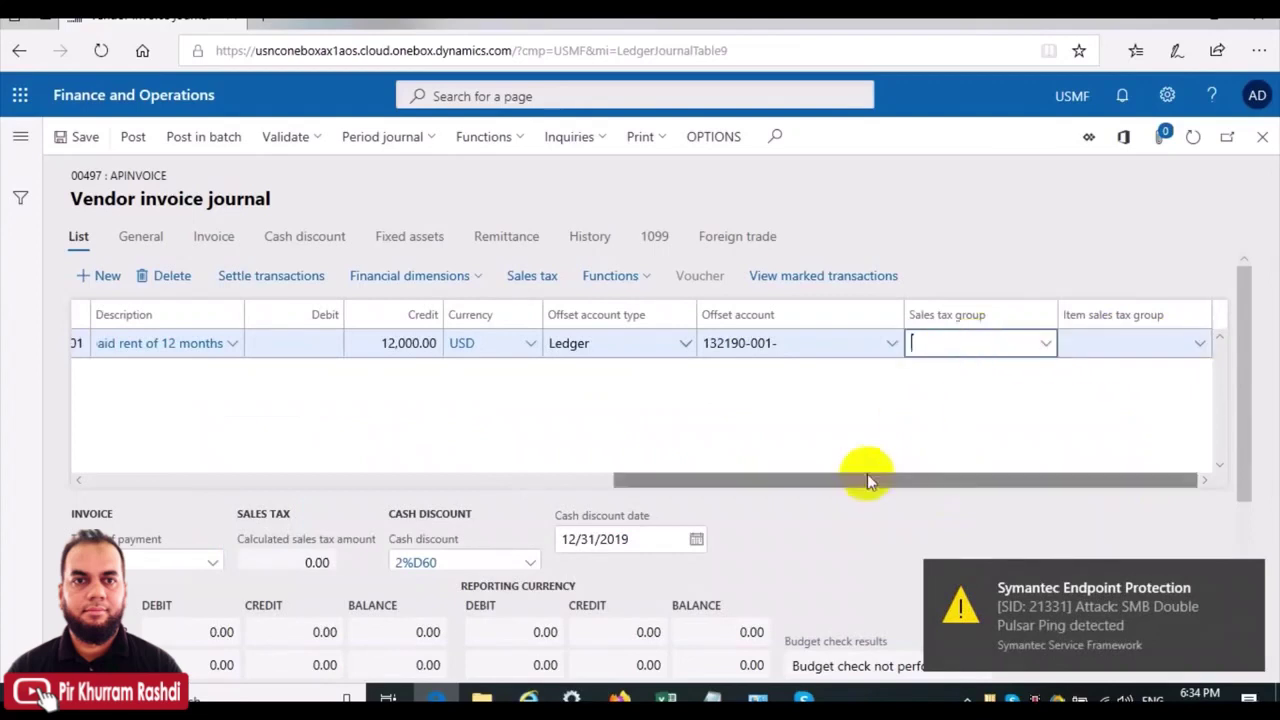
# Remove the cash discount from the invoice line and set its terms of payment to Cash
pyautogui.moveTo(866, 480); pyautogui.dragTo(198, 478)
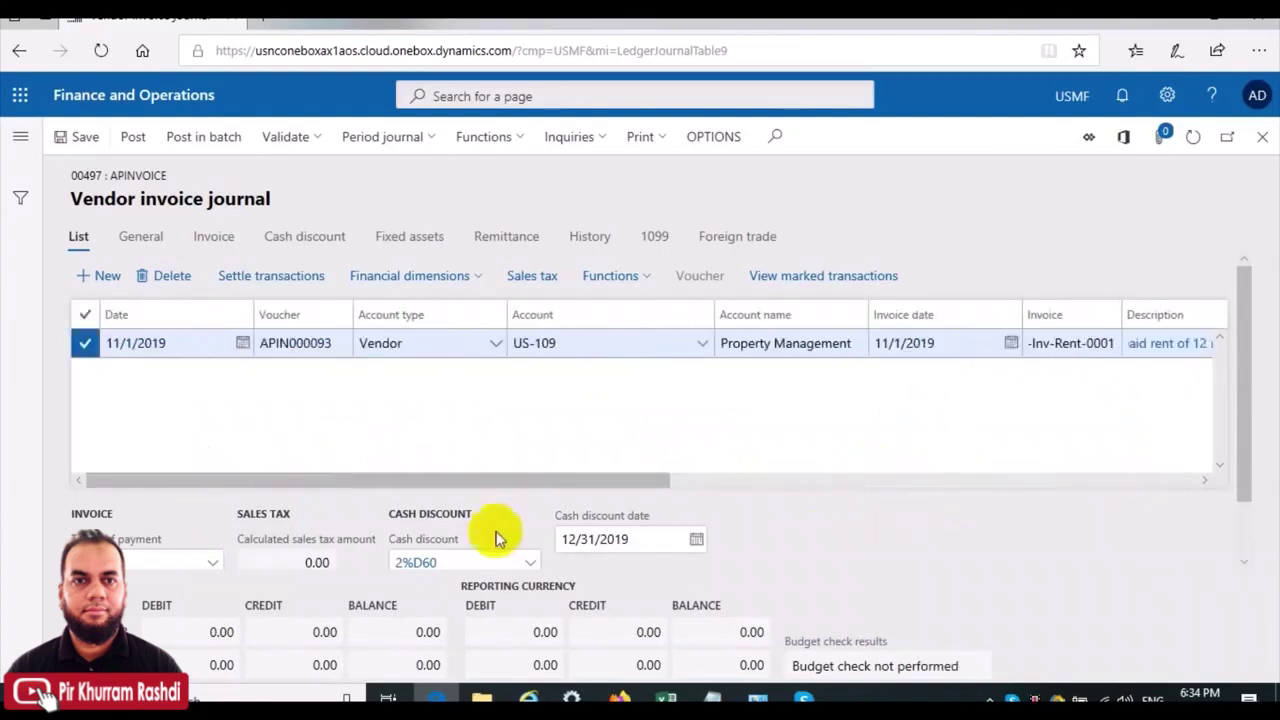
pyautogui.moveTo(466, 560); pyautogui.dragTo(390, 560)
pyautogui.press('BackSpace')
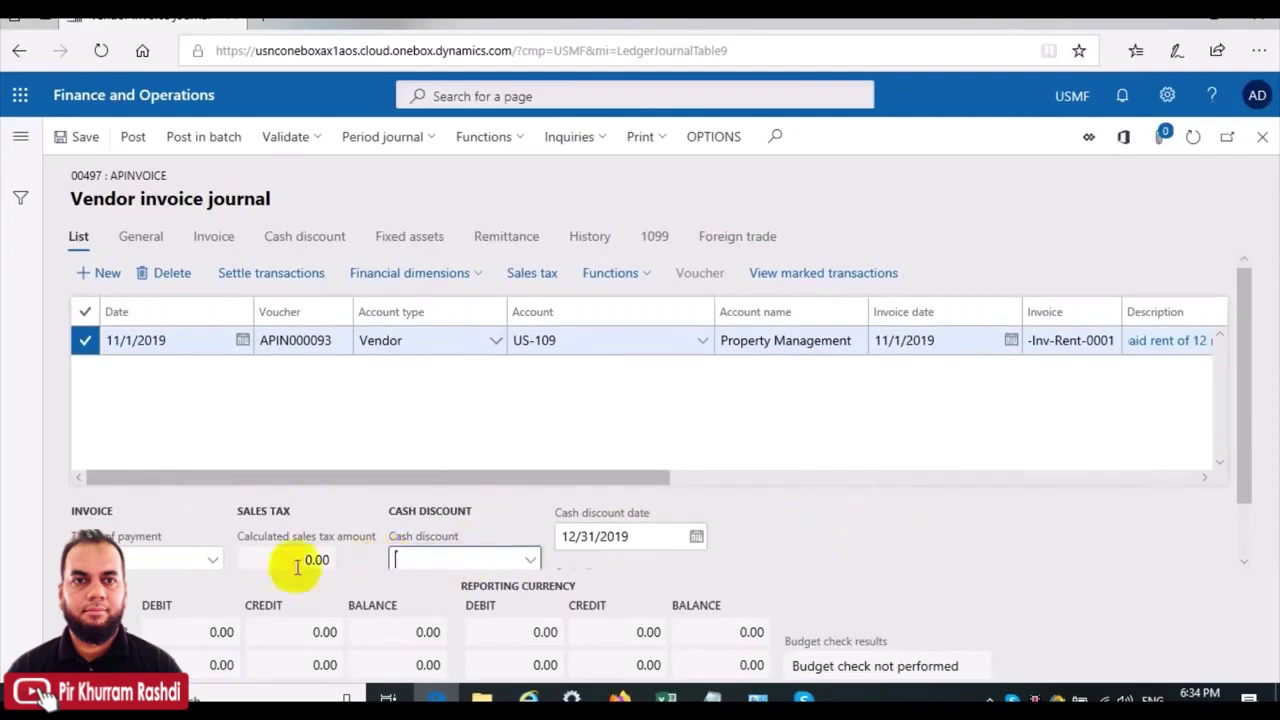
pyautogui.click(180, 558)
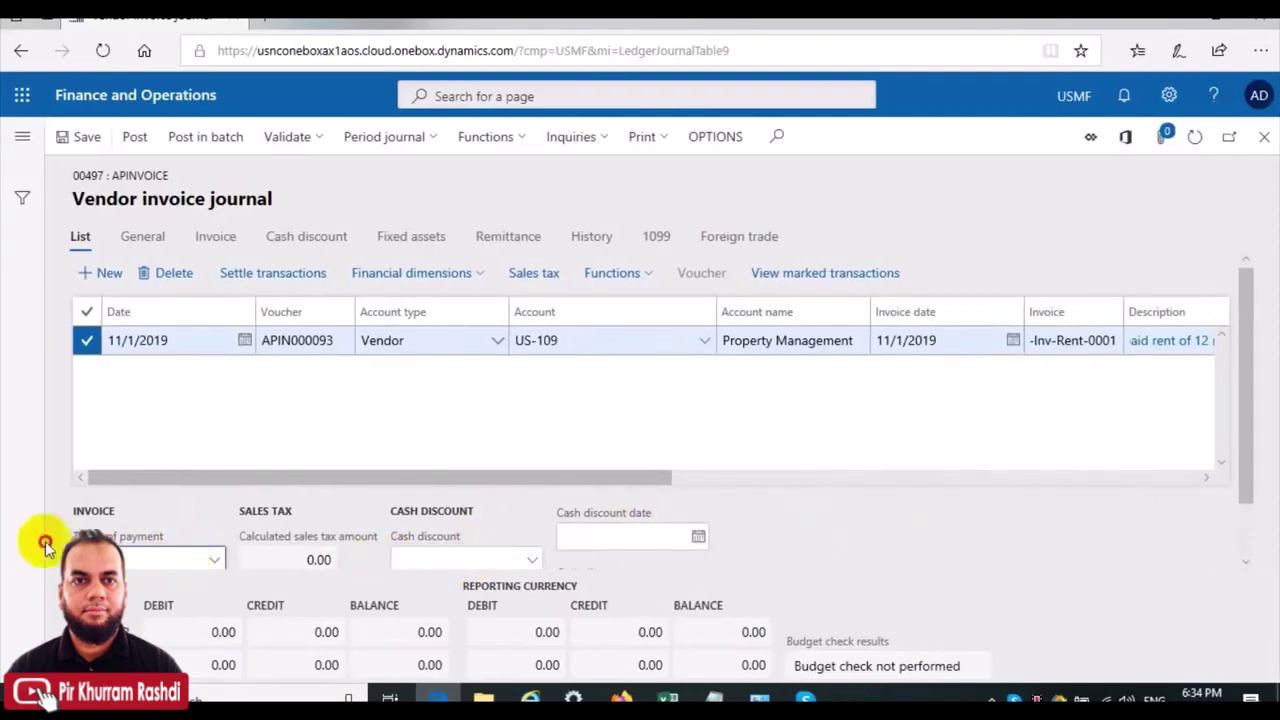
pyautogui.click(212, 558)
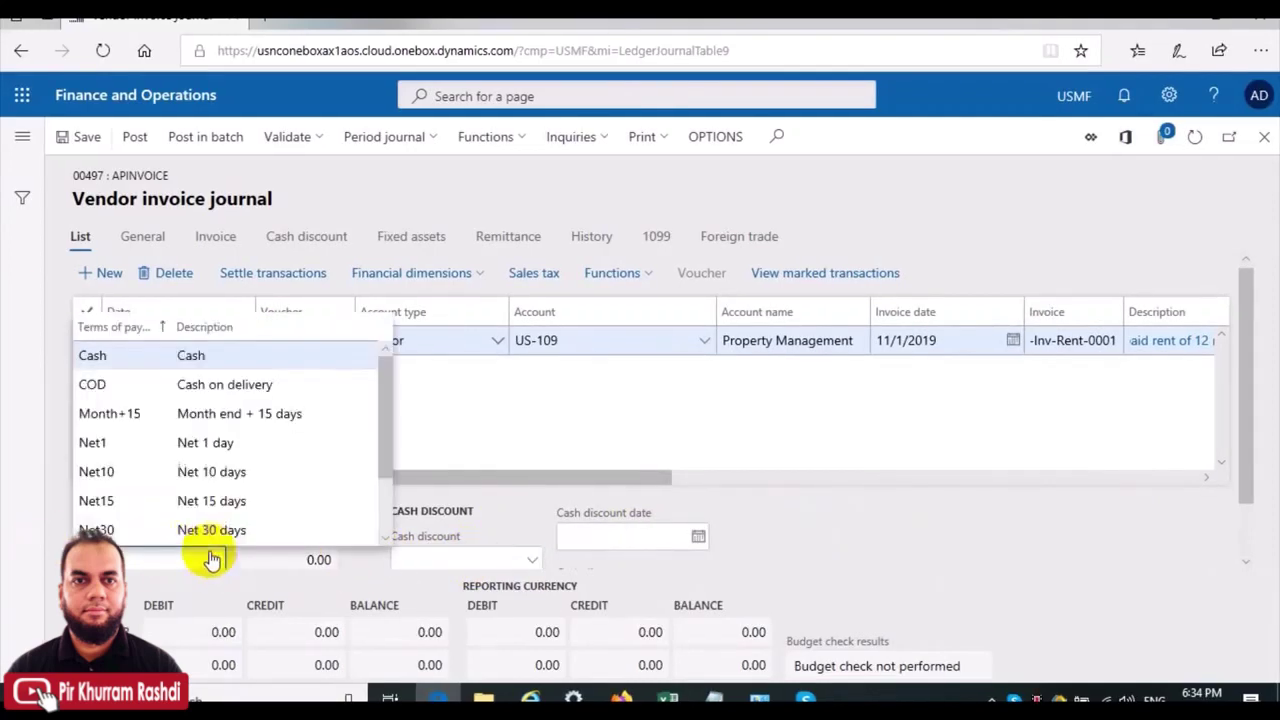
pyautogui.click(200, 357)
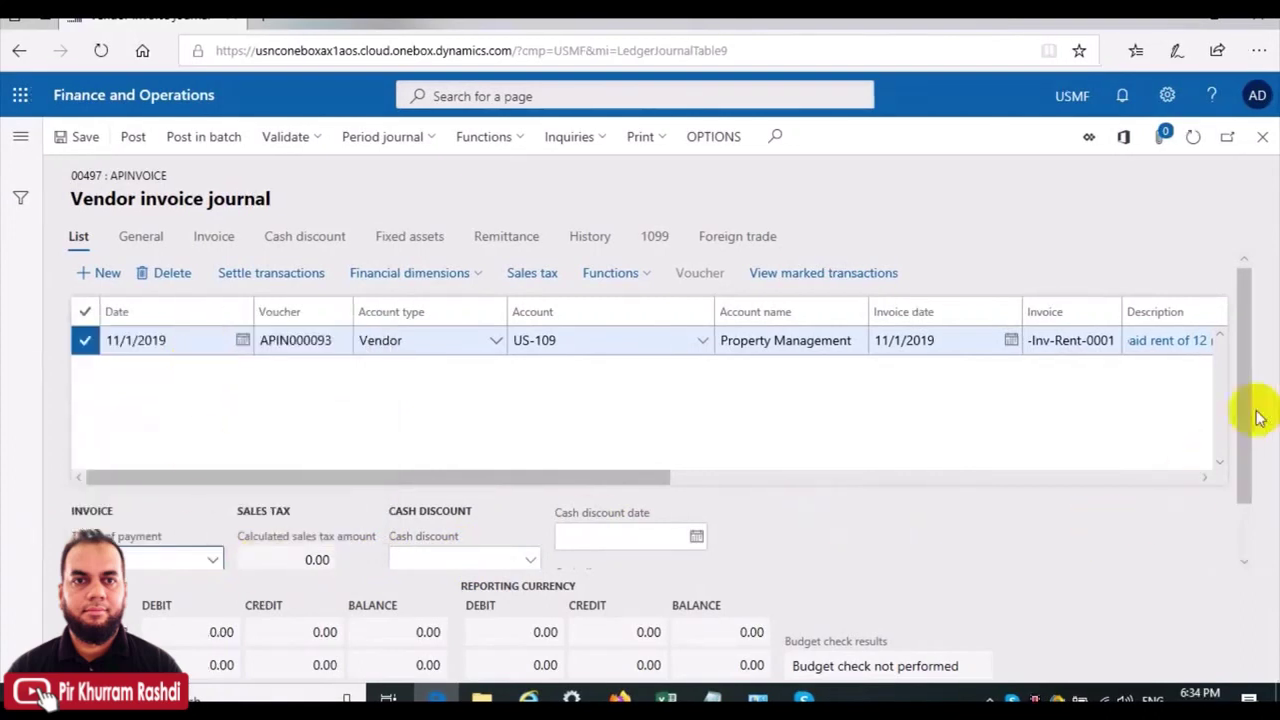
pyautogui.moveTo(637, 472); pyautogui.dragTo(491, 449)
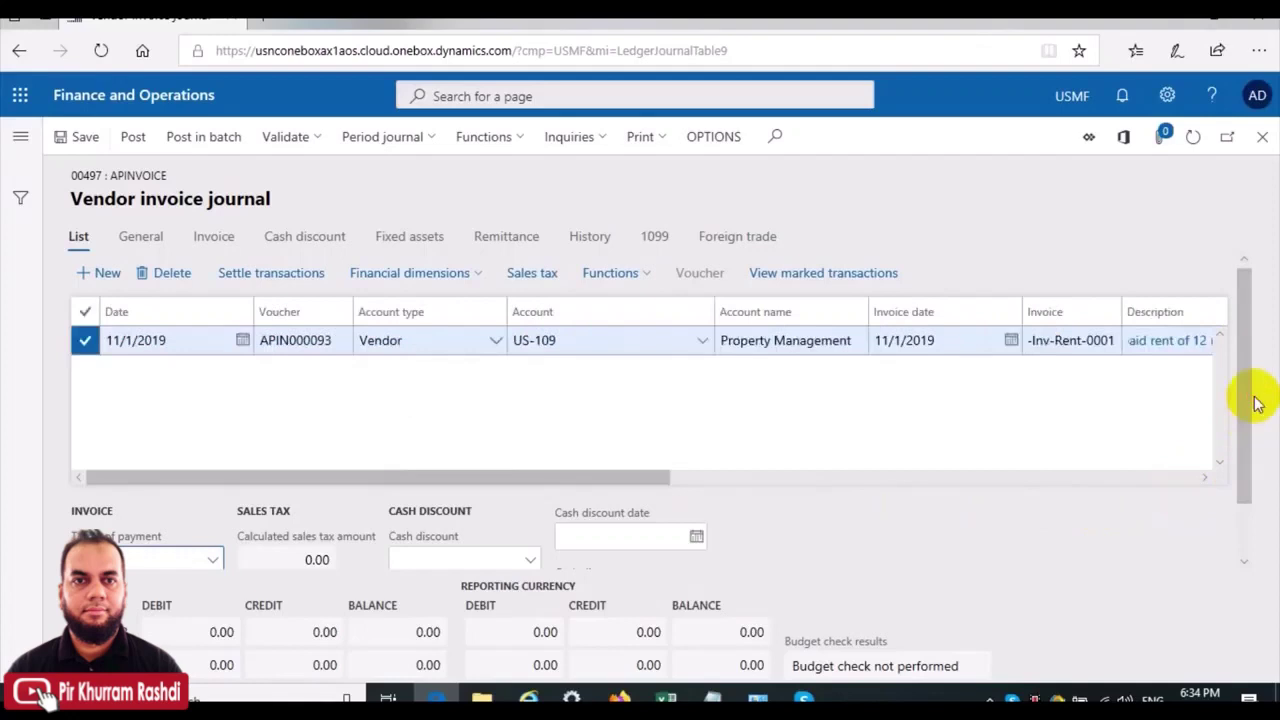
pyautogui.moveTo(1253, 405); pyautogui.dragTo(1249, 517)
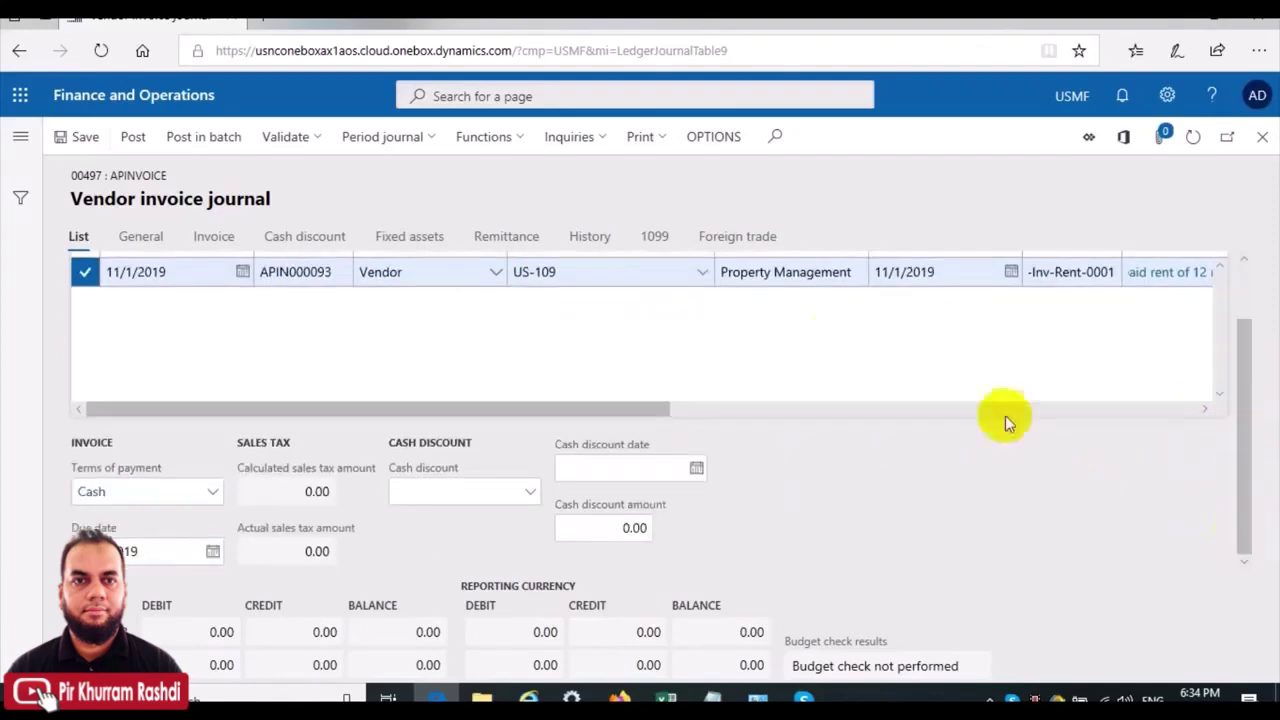
# Print the vendor invoice journal to the screen with specifications, totals and accrual schemes included
pyautogui.click(650, 143)
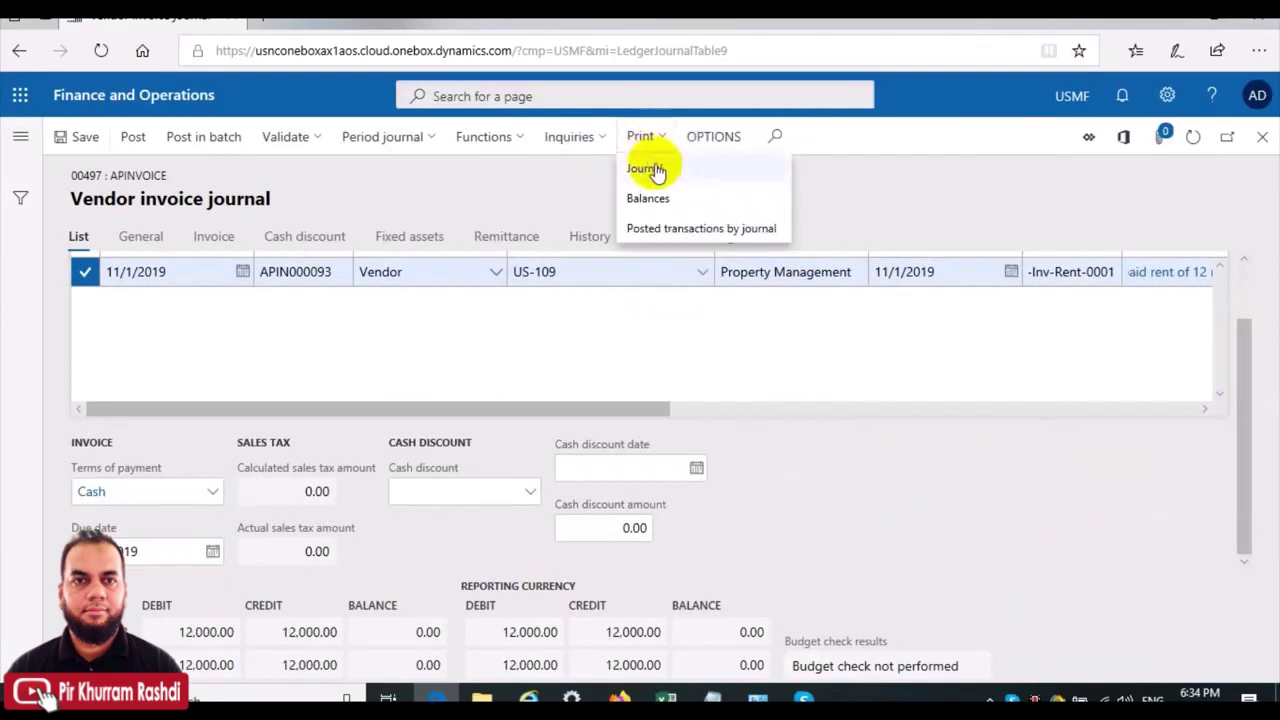
pyautogui.click(655, 170)
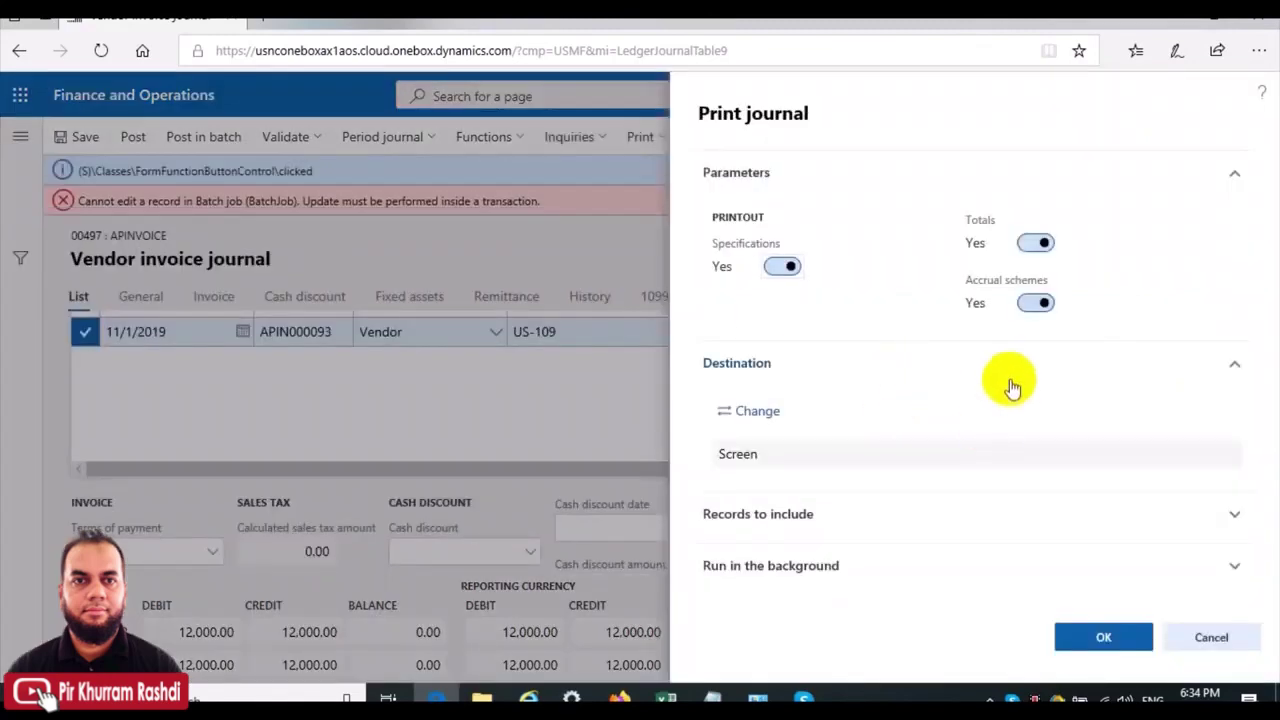
pyautogui.click(1088, 644)
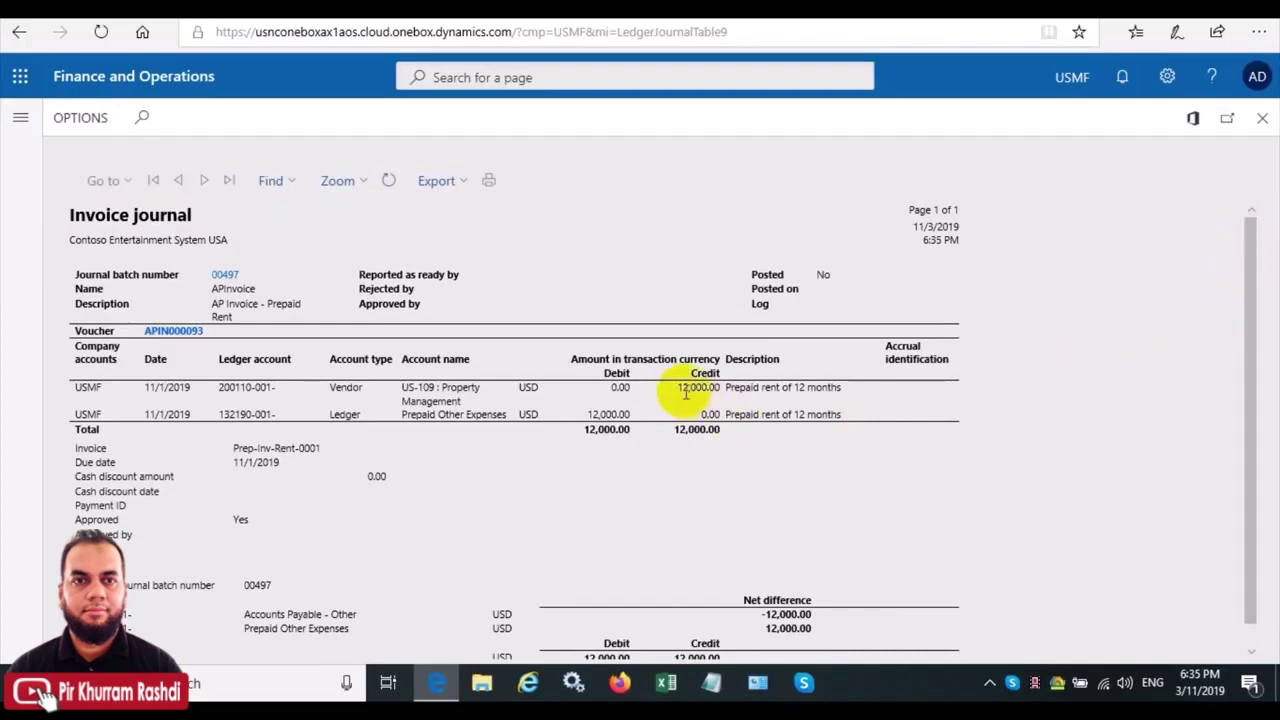
# Check the vendor credit and the Prepaid Other Expenses debit in the invoice journal report, and close the report
pyautogui.moveTo(681, 390); pyautogui.dragTo(738, 390)
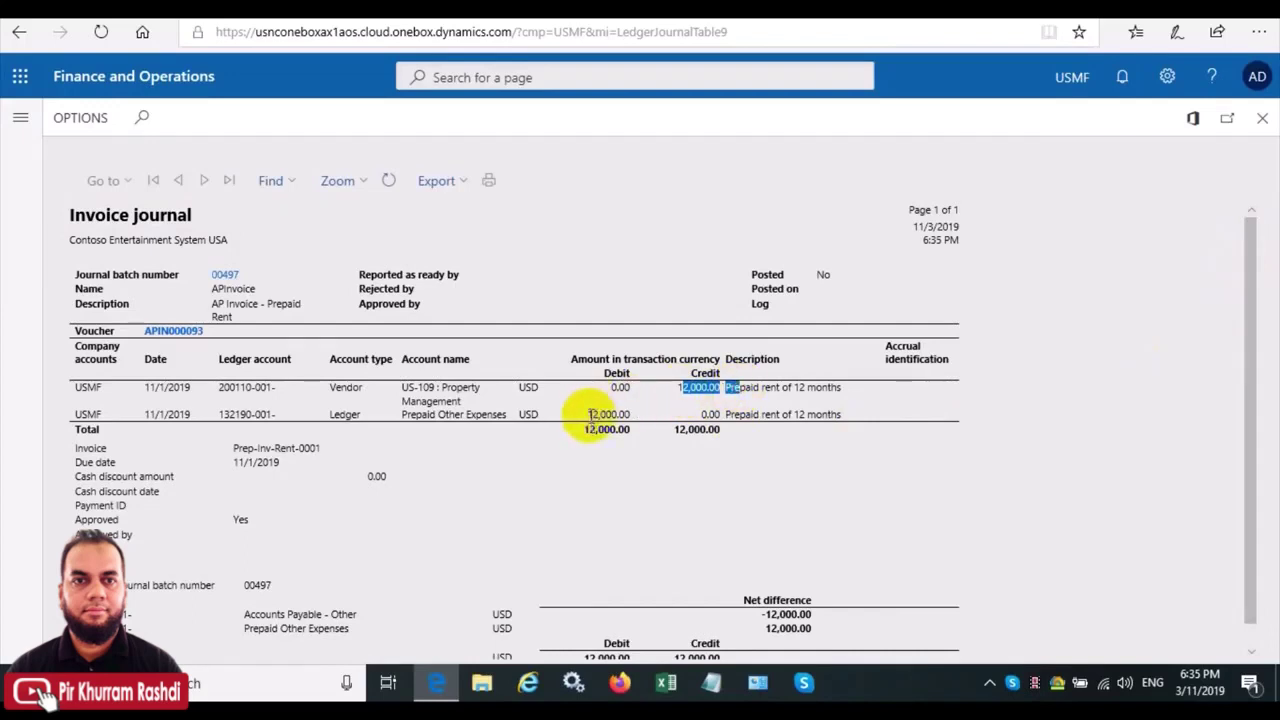
pyautogui.moveTo(589, 415); pyautogui.dragTo(632, 415)
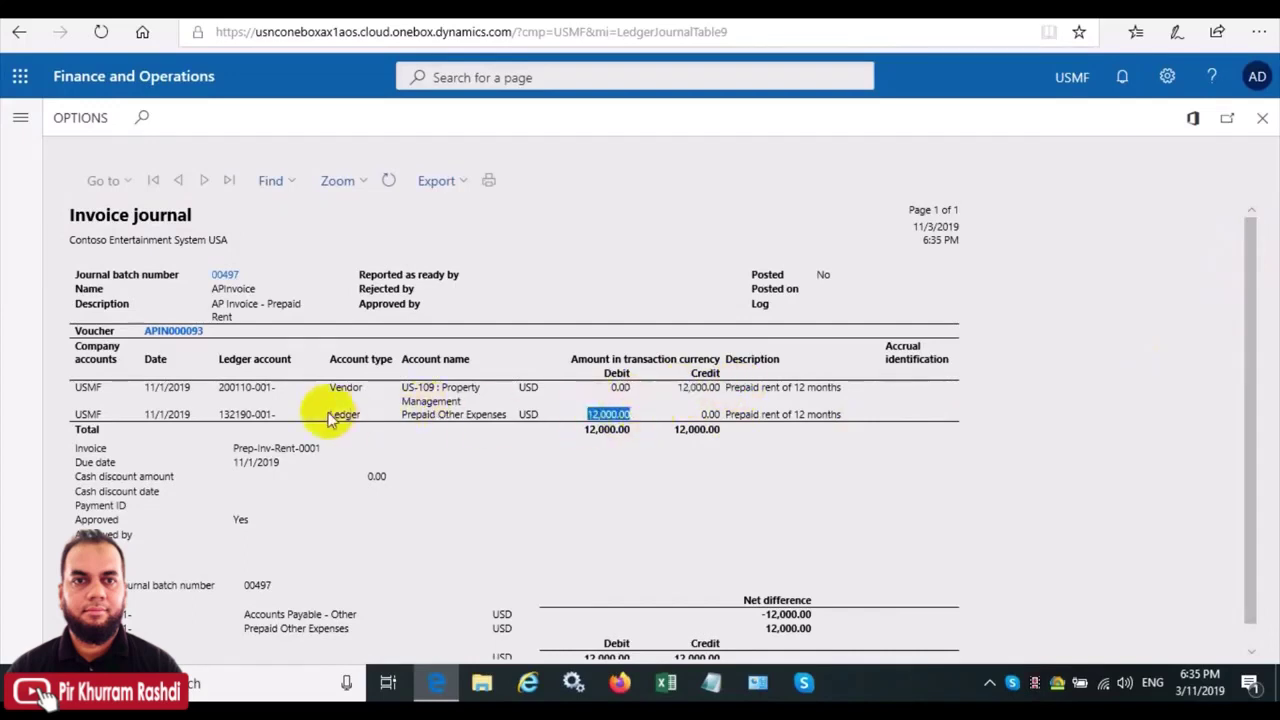
pyautogui.moveTo(332, 414); pyautogui.dragTo(514, 414)
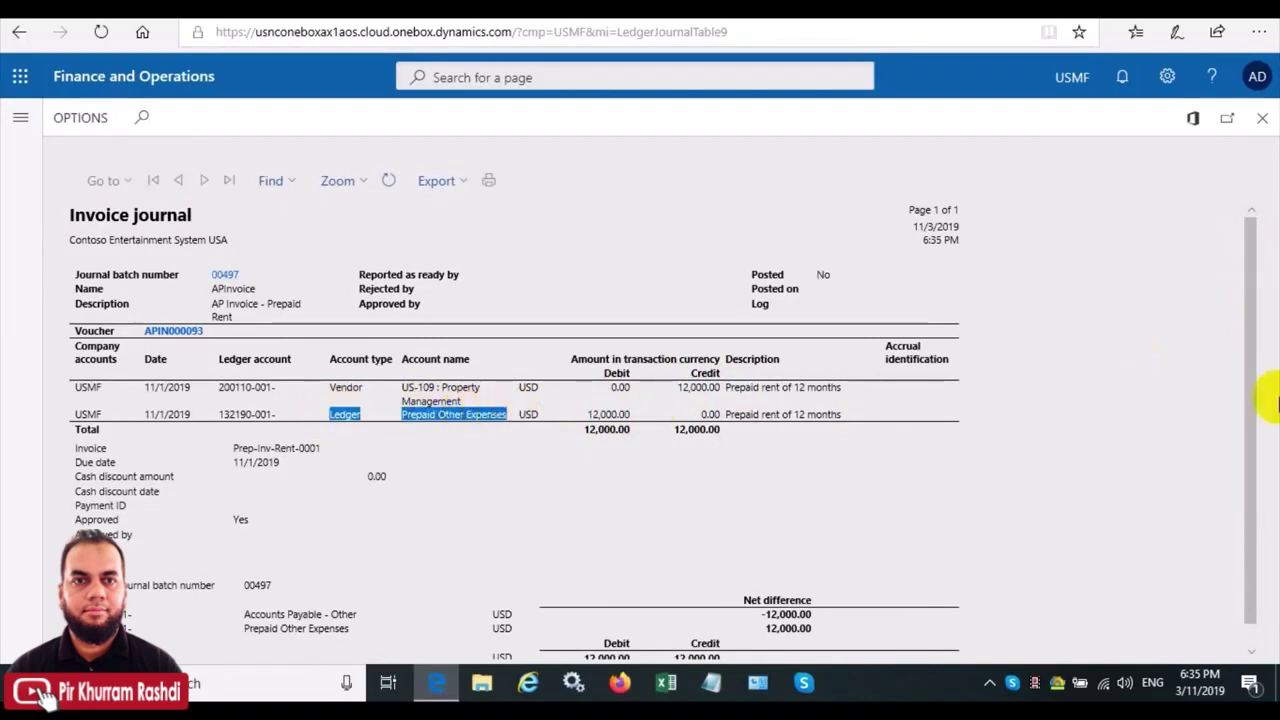
pyautogui.moveTo(1255, 333); pyautogui.dragTo(1257, 251)
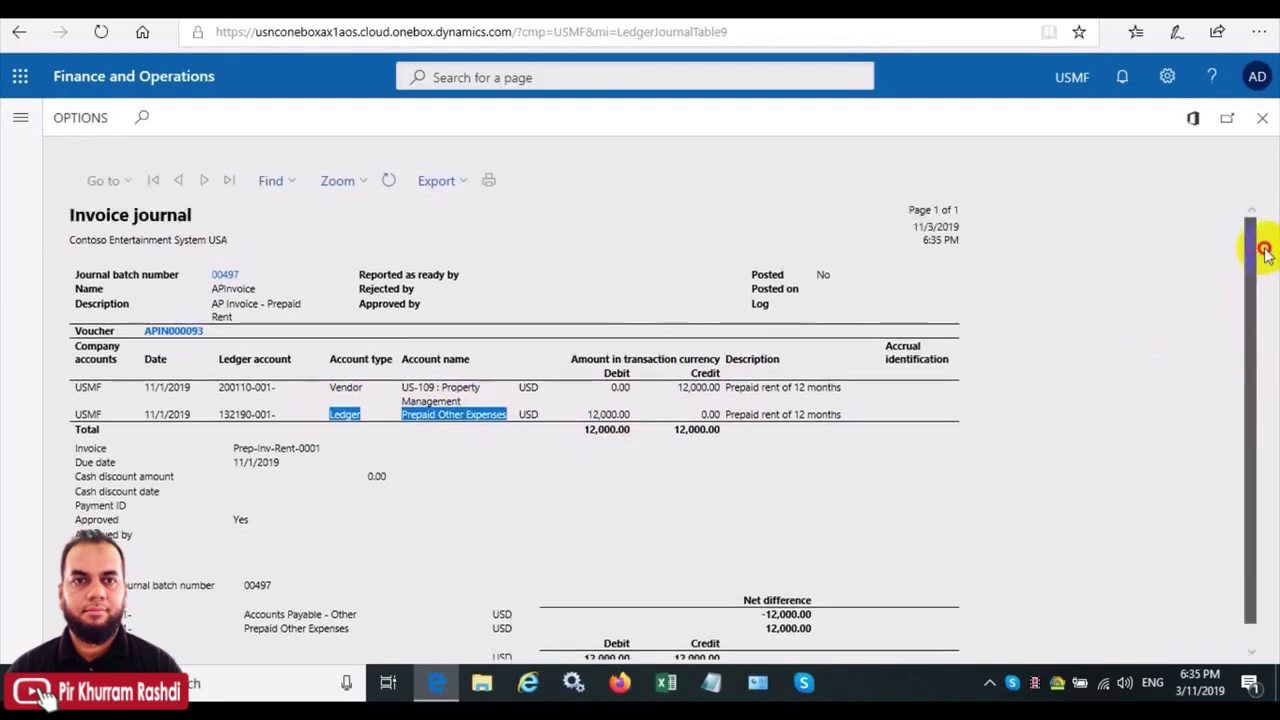
pyautogui.click(1059, 443)
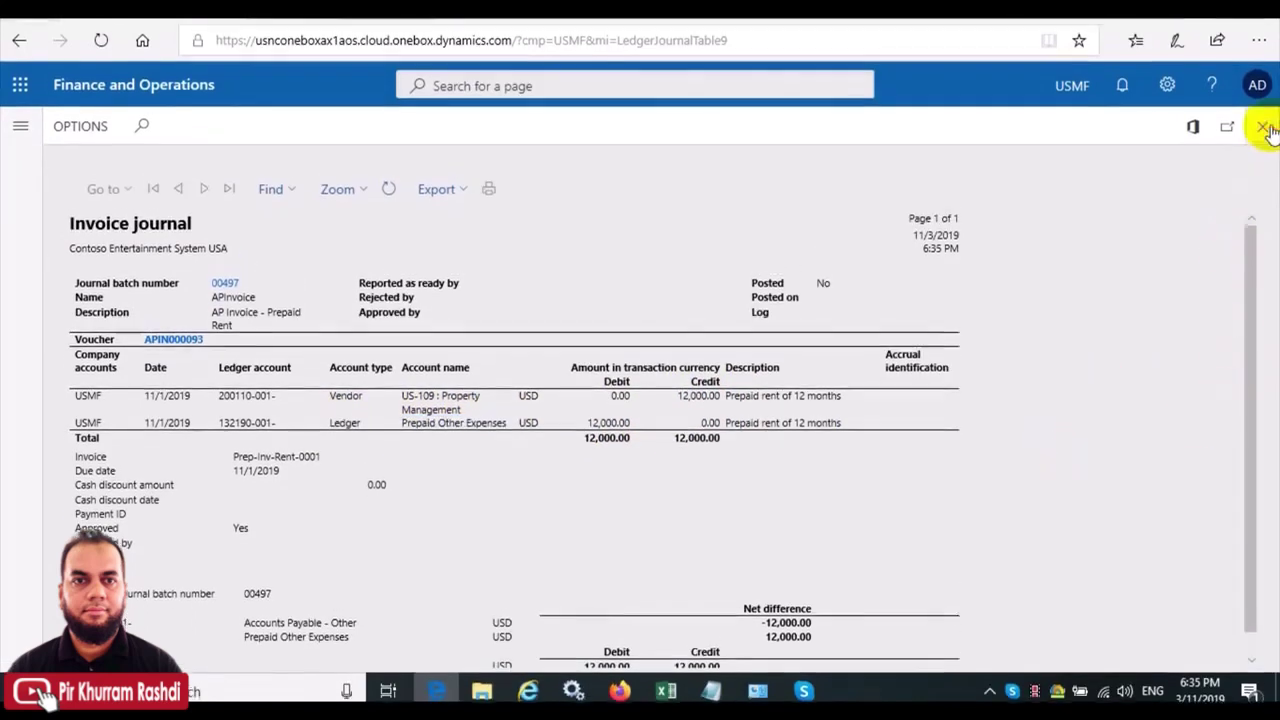
pyautogui.click(1262, 118)
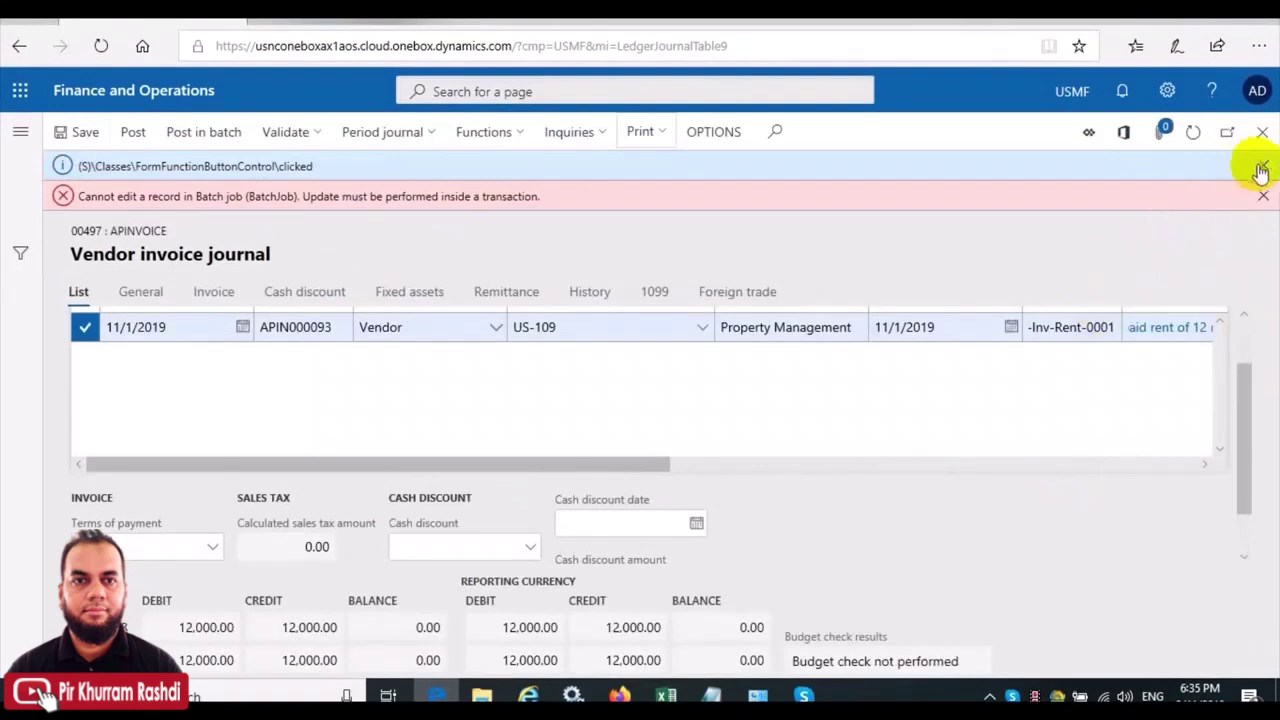
# Post the vendor invoice journal for the prepaid rent and return to the invoice journal list
pyautogui.click(1263, 196)
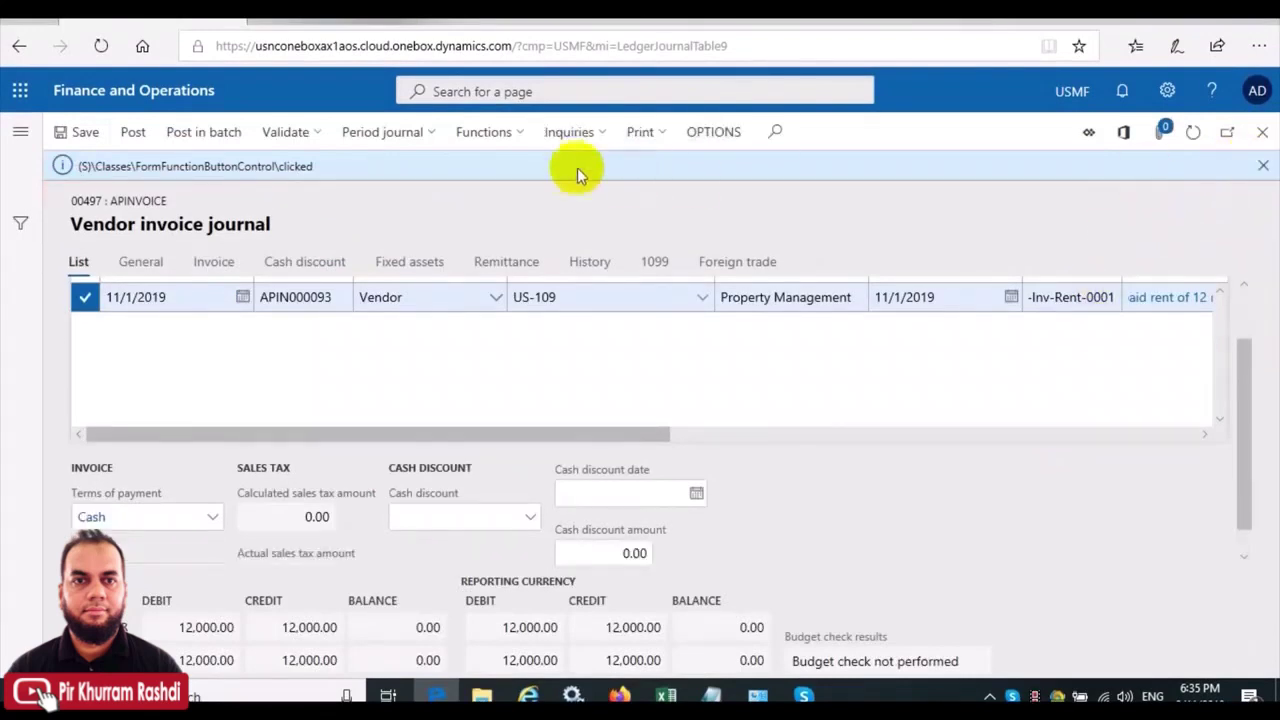
pyautogui.click(145, 136)
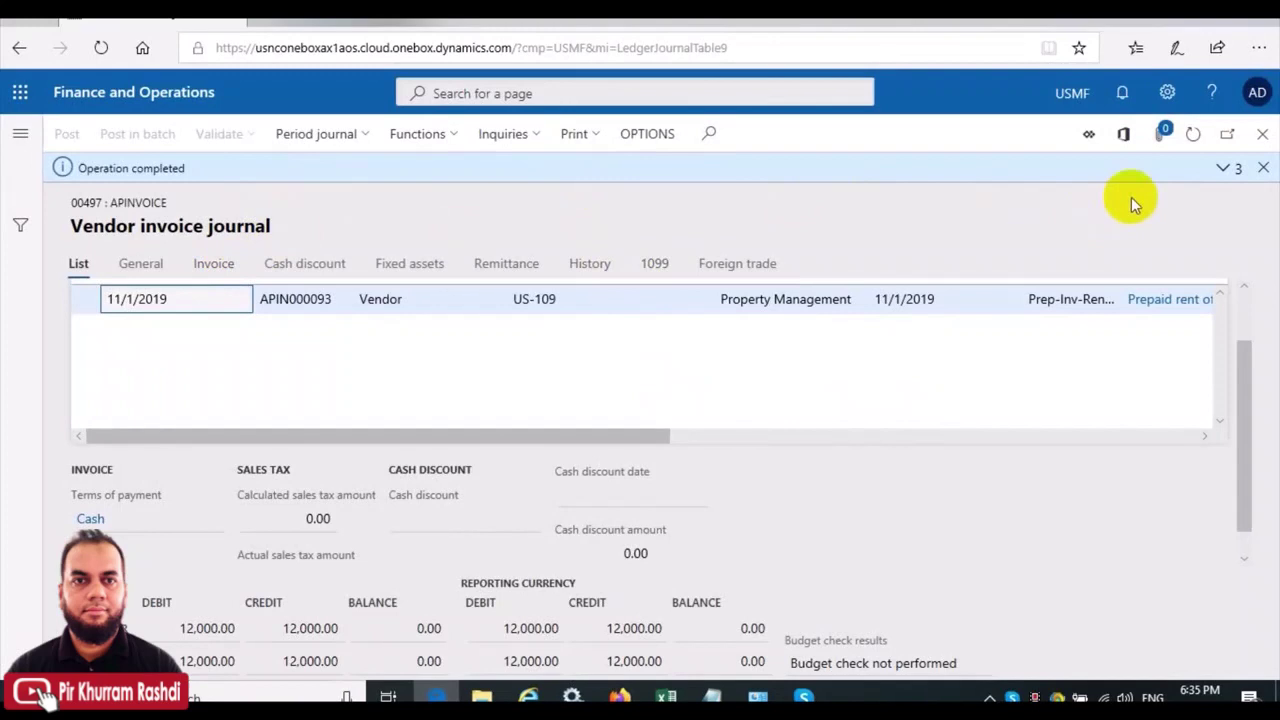
pyautogui.click(1263, 168)
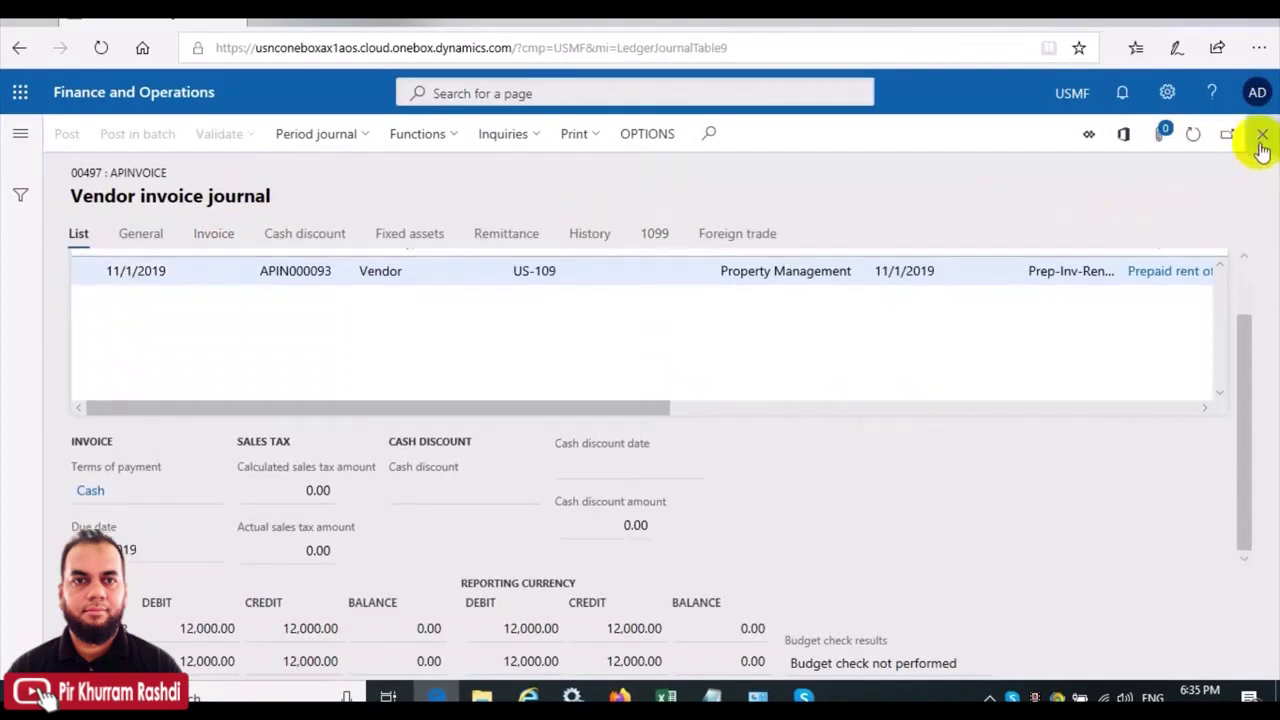
pyautogui.click(1261, 140)
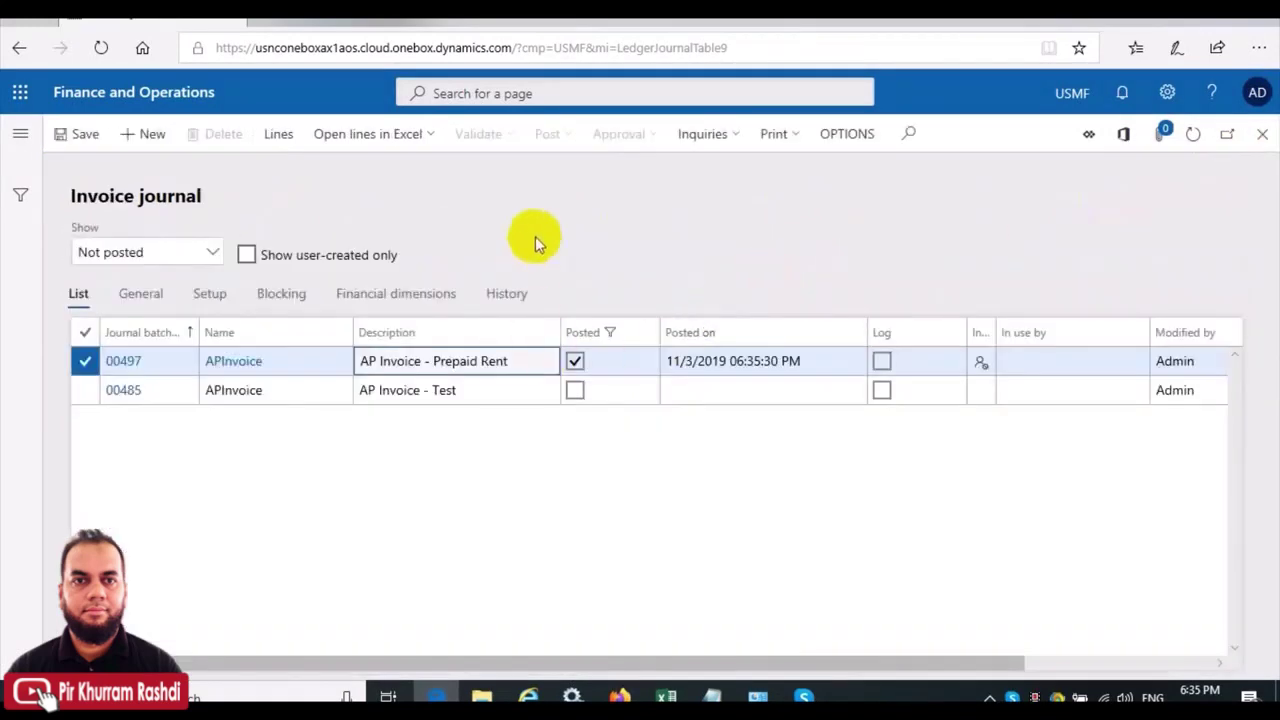
# Examine the voucher transactions of the posted AP Invoice - Prepaid Rent journal and return to the journal list
pyautogui.click(700, 140)
pyautogui.click(696, 142)
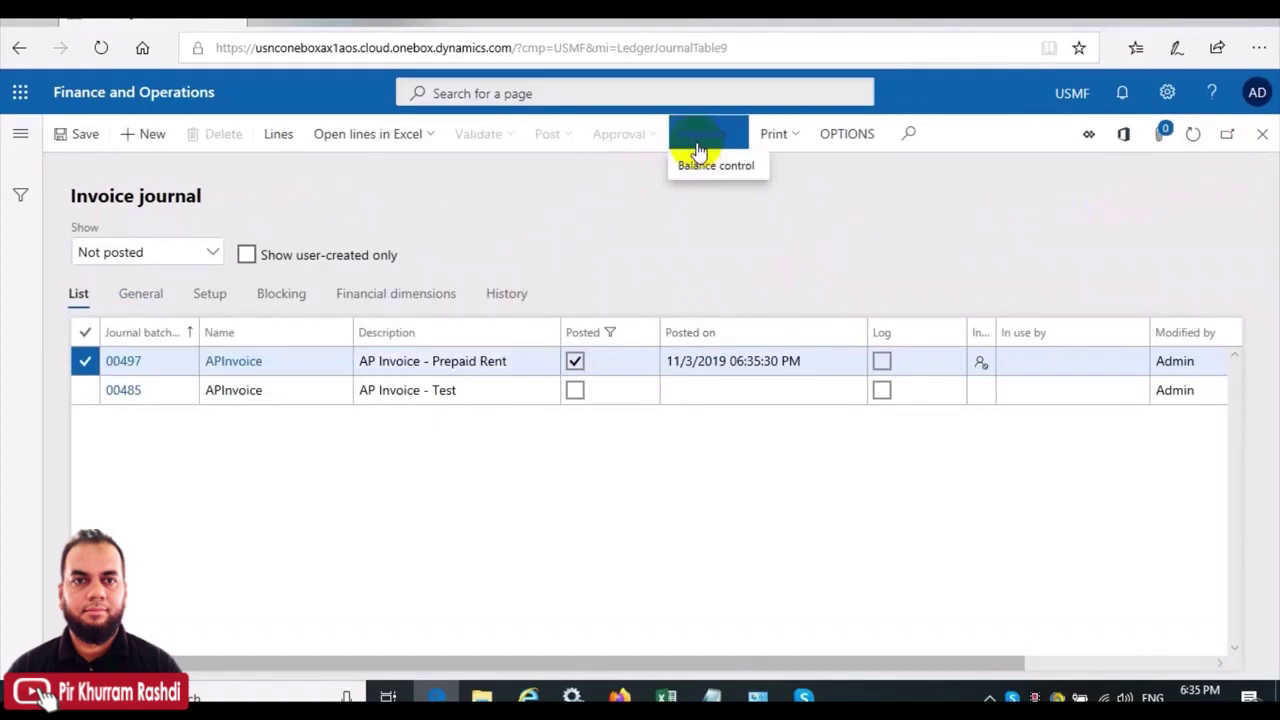
pyautogui.click(425, 361)
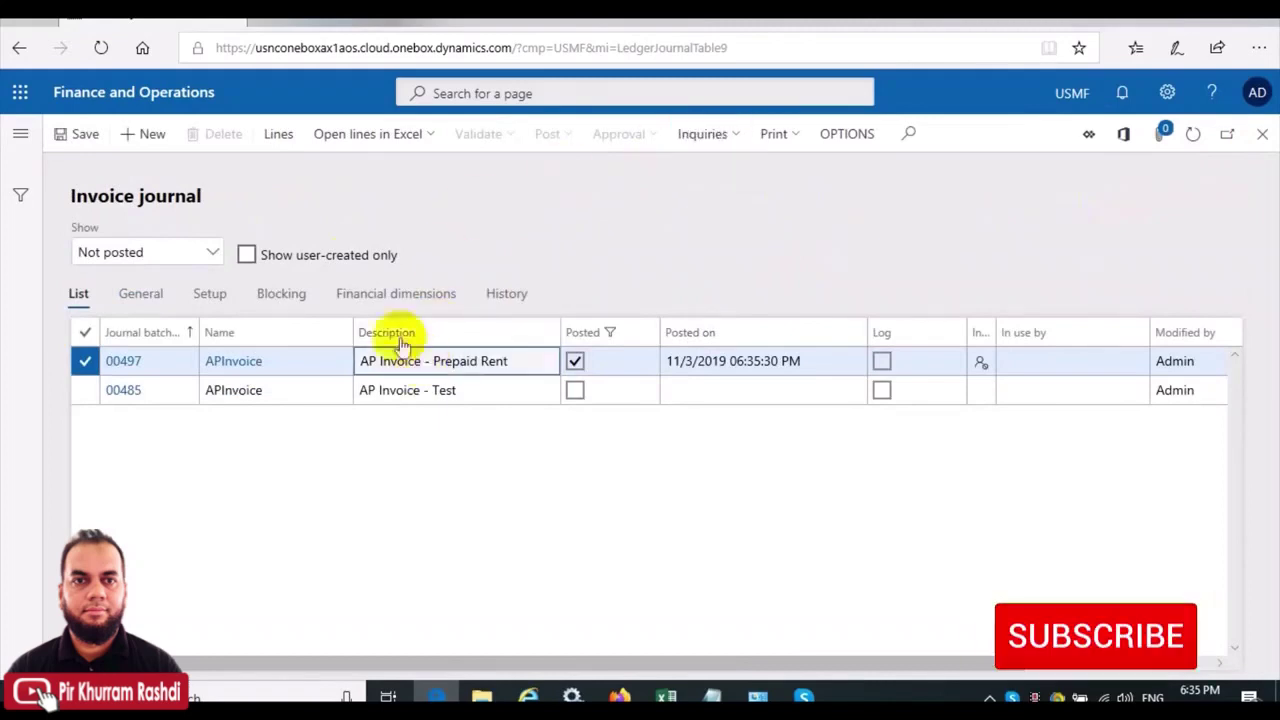
pyautogui.click(285, 135)
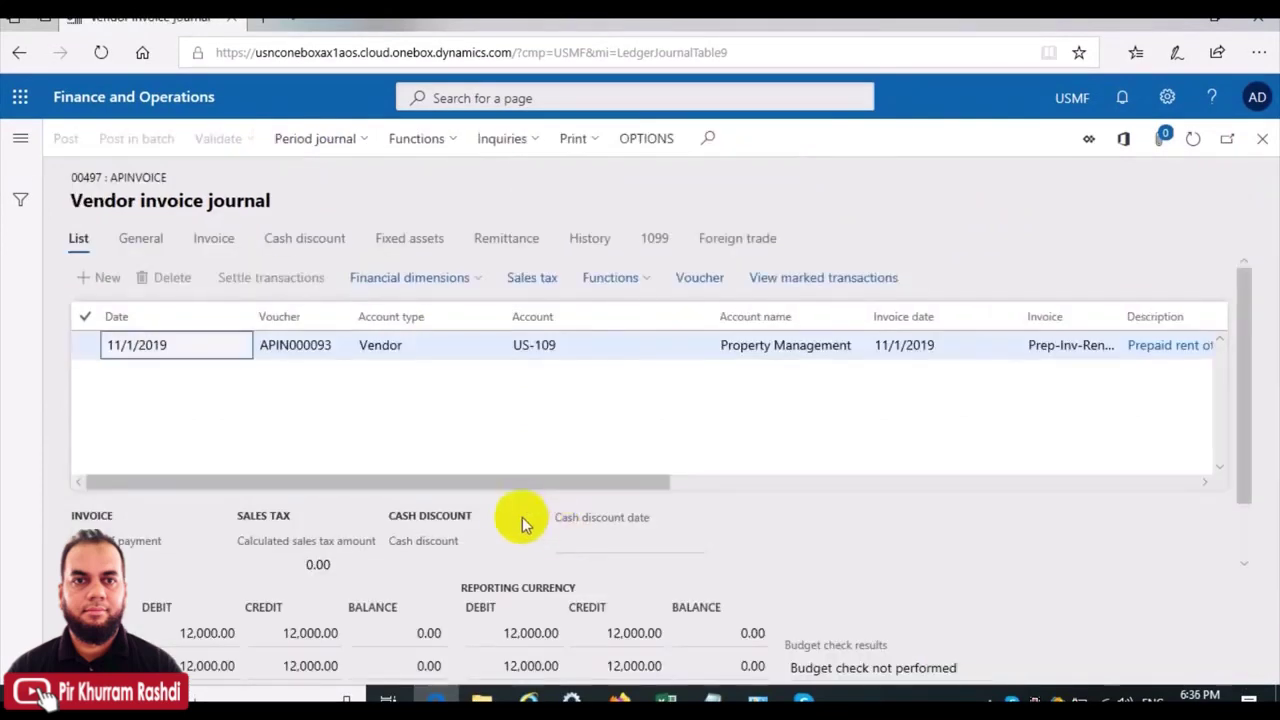
pyautogui.click(695, 279)
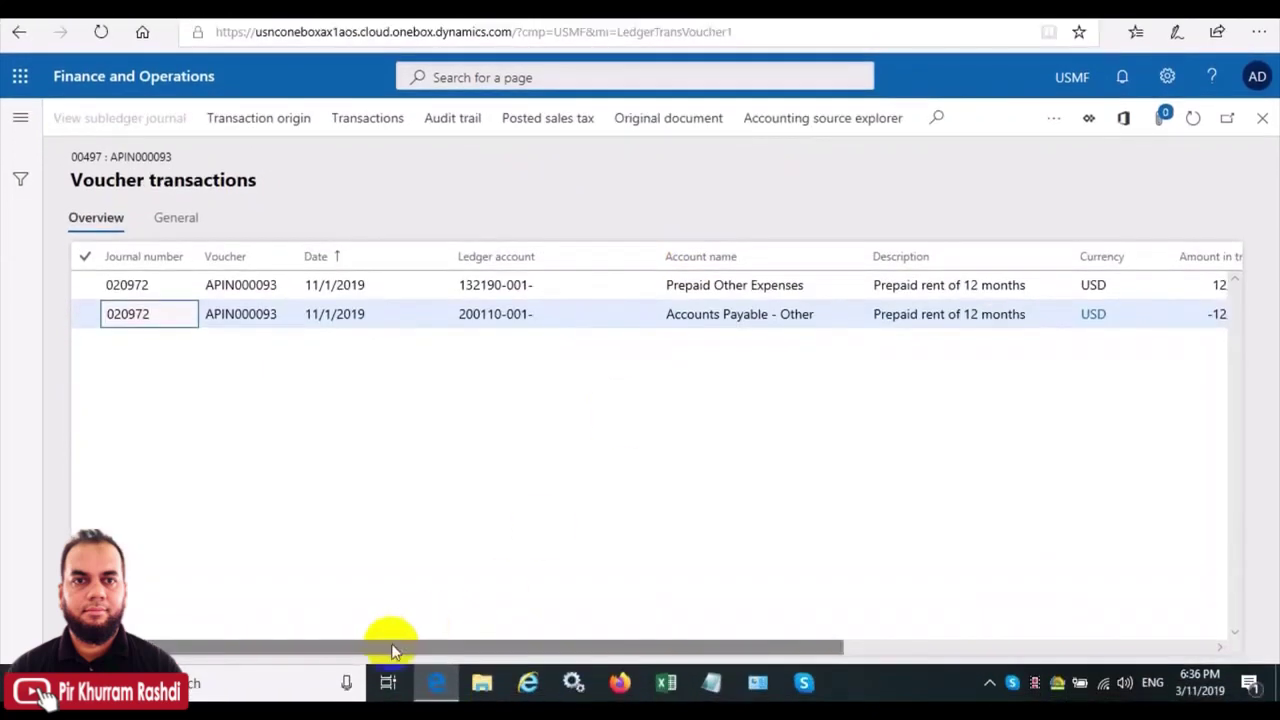
pyautogui.moveTo(390, 652); pyautogui.dragTo(276, 617)
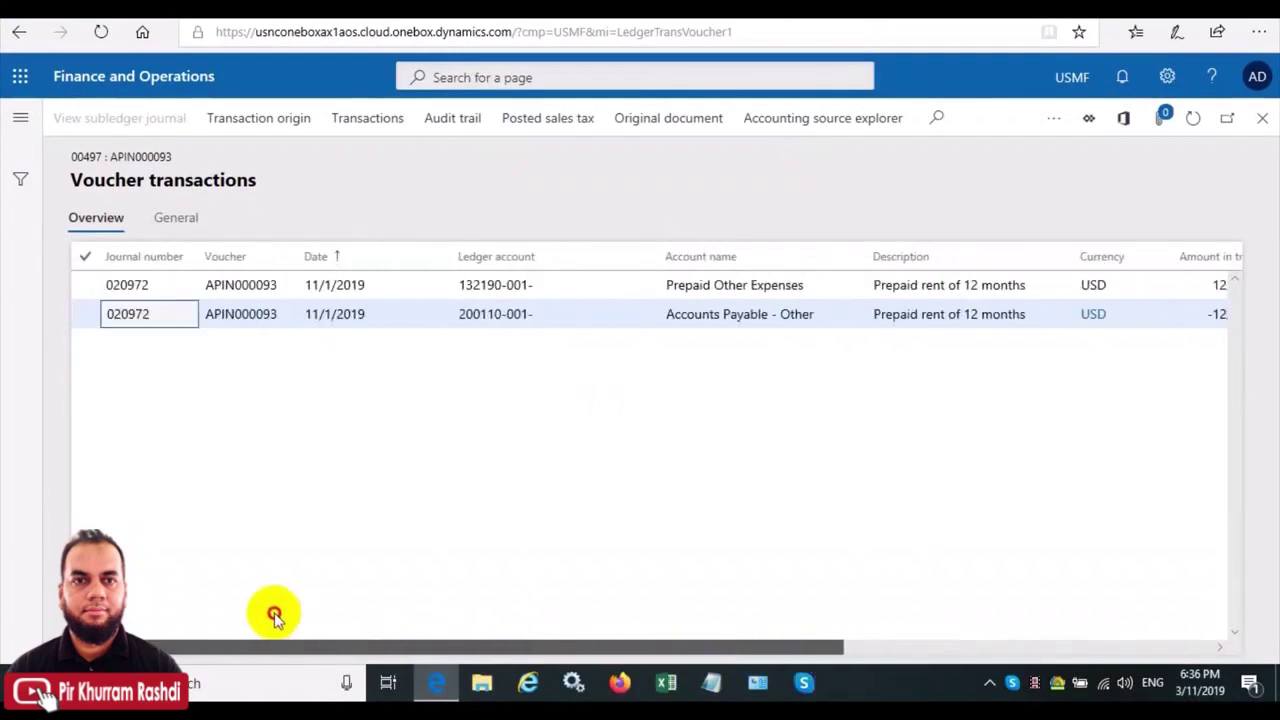
pyautogui.click(1259, 135)
pyautogui.click(1261, 138)
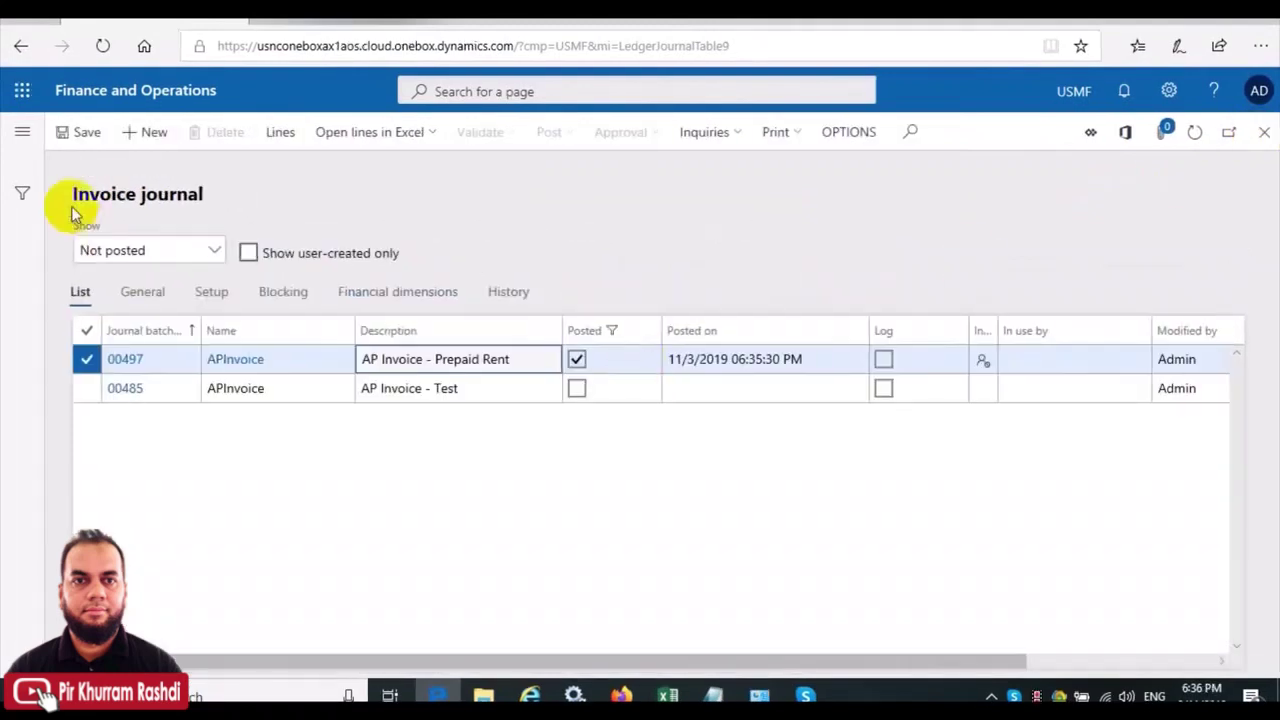
# Open the General journals page of the General ledger module
pyautogui.click(20, 132)
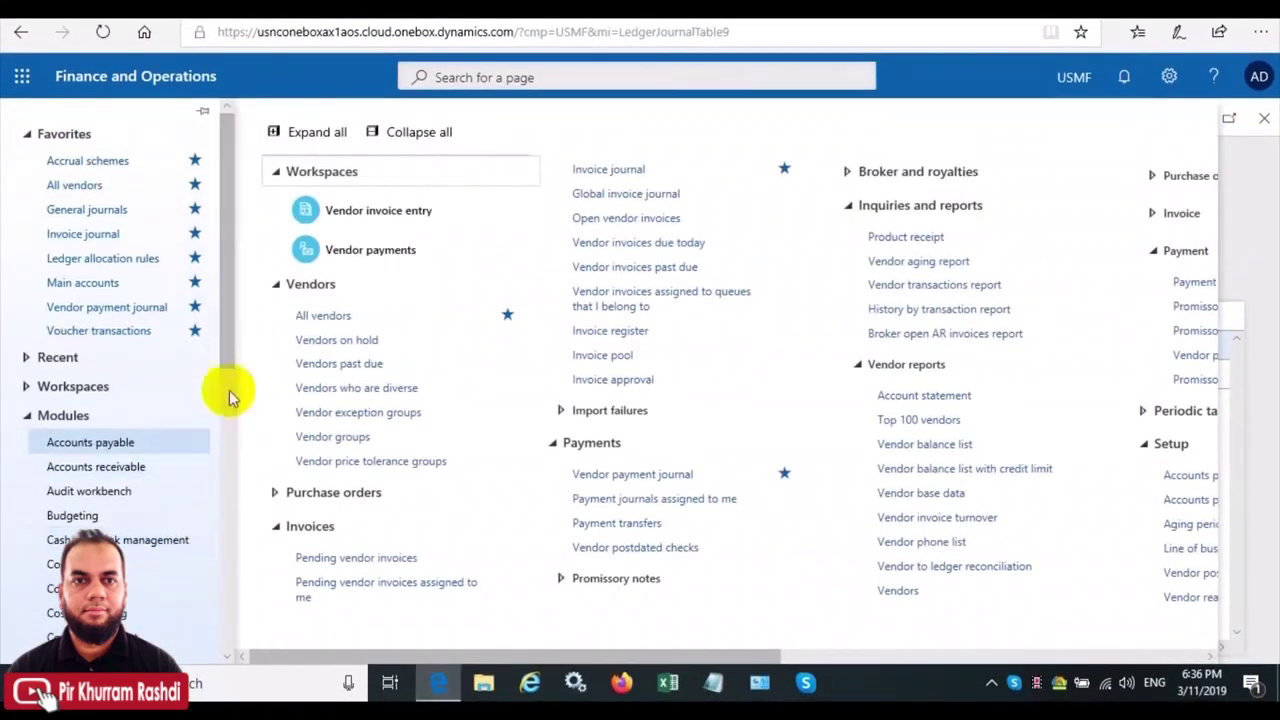
pyautogui.moveTo(229, 363); pyautogui.dragTo(212, 505)
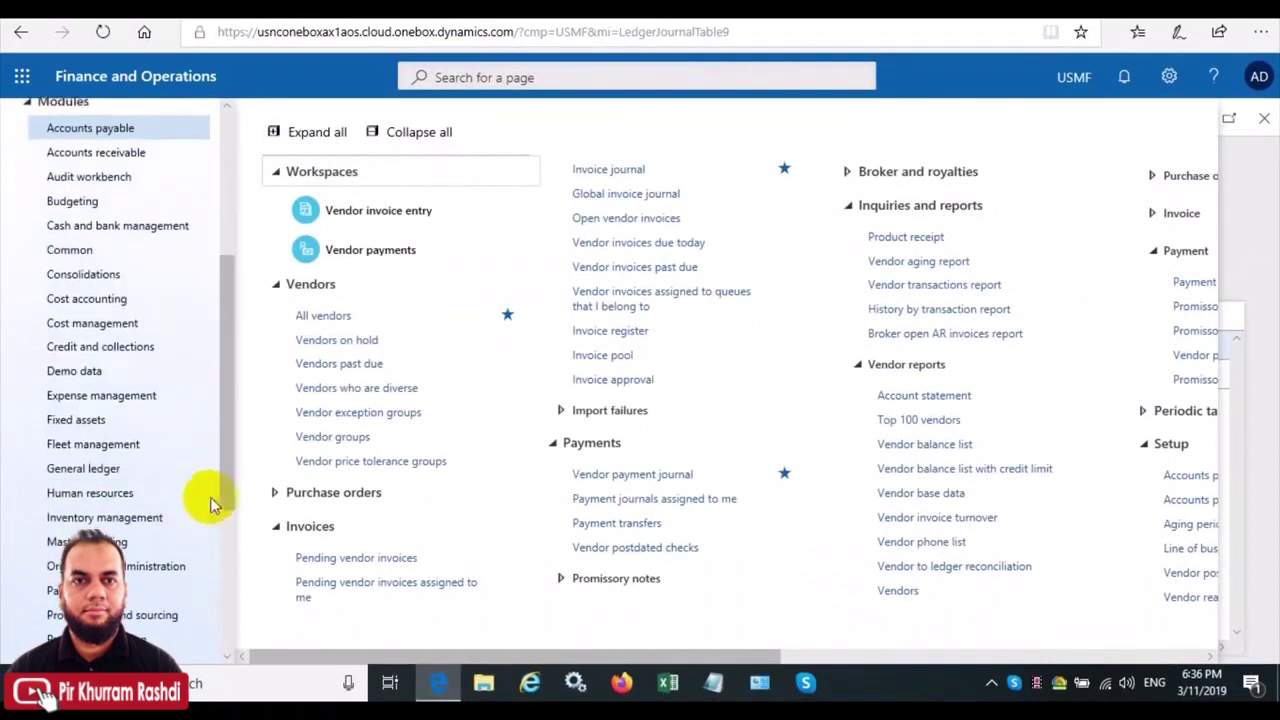
pyautogui.click(72, 475)
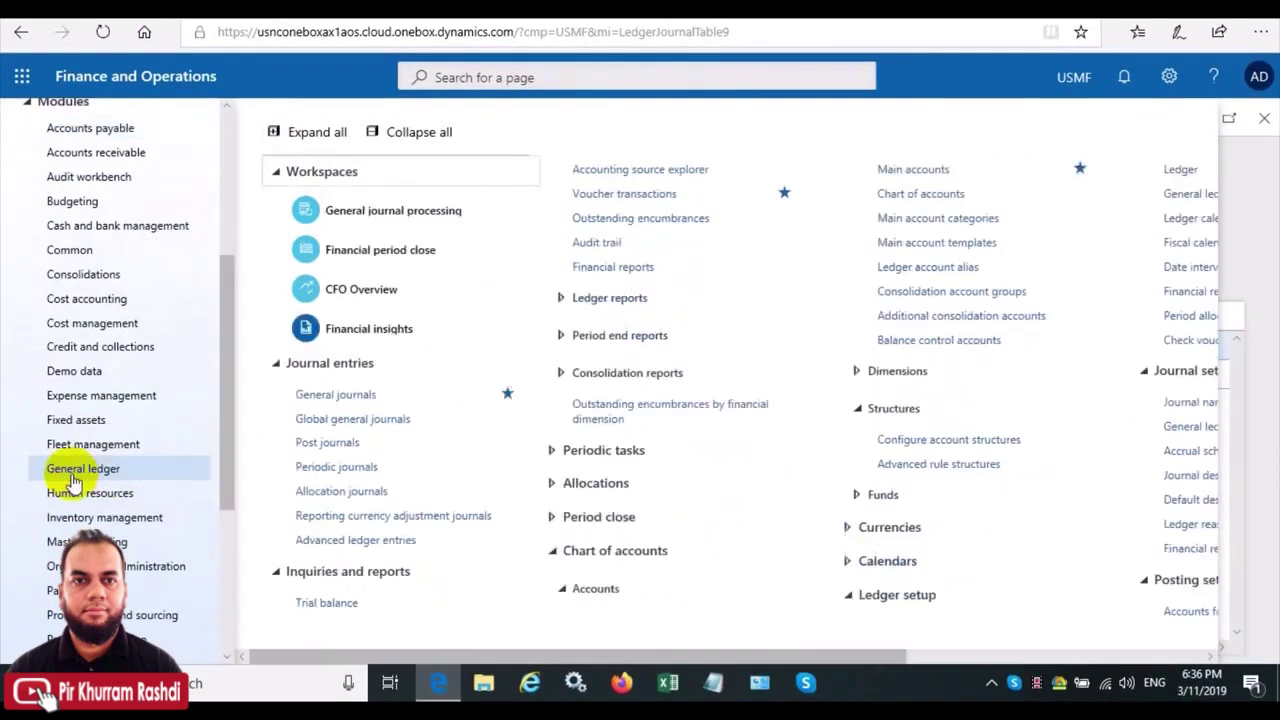
pyautogui.click(312, 395)
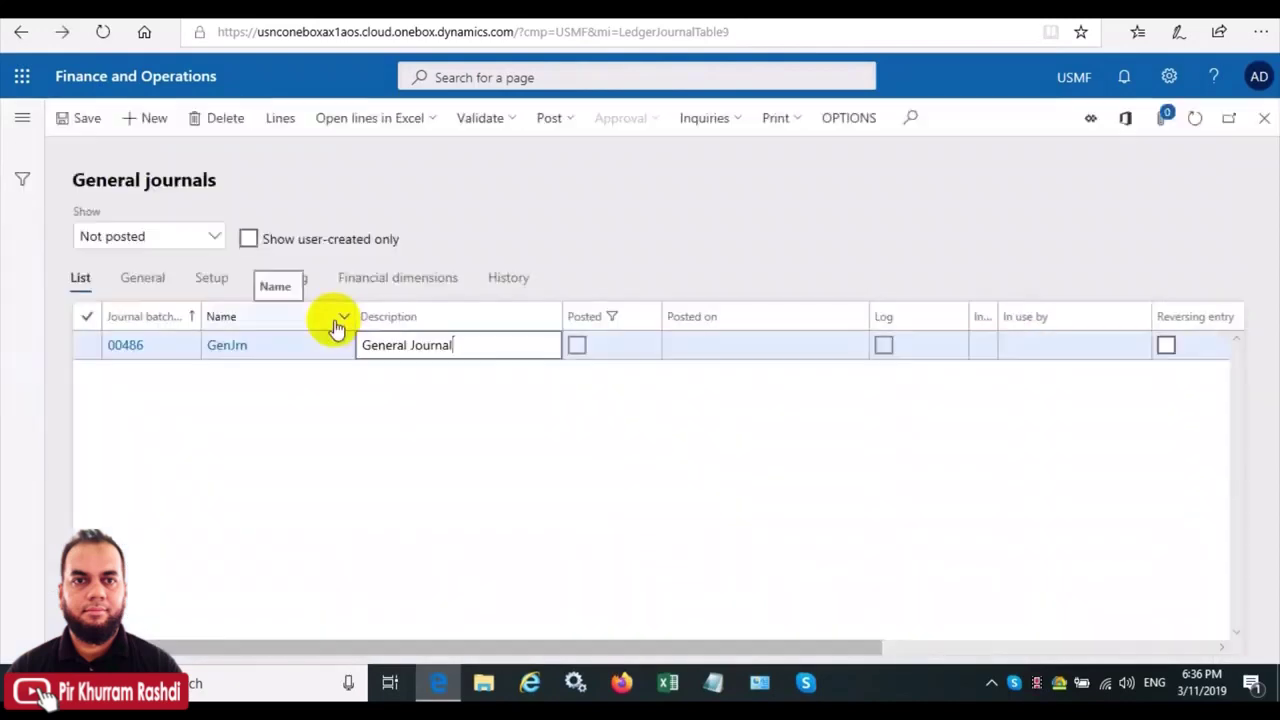
# Create a general journal with the name GenJrn and the description "Prepaid Rent Accrual"
pyautogui.click(158, 130)
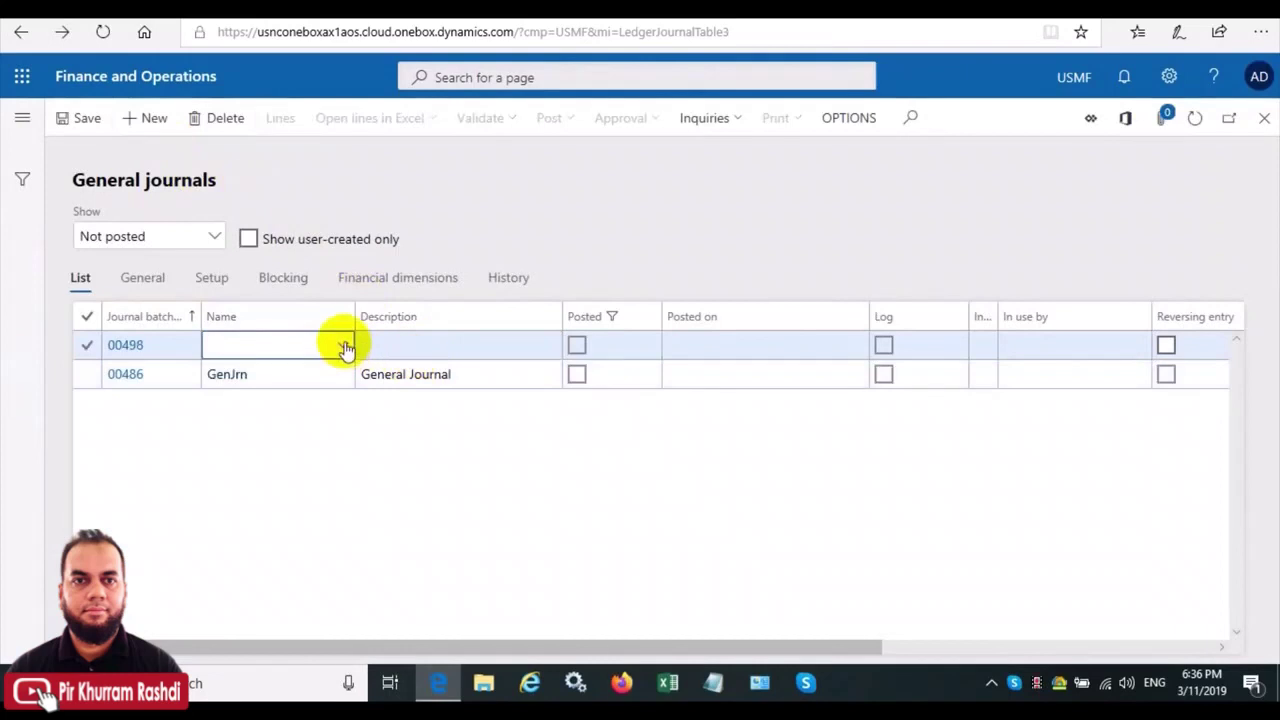
pyautogui.click(343, 346)
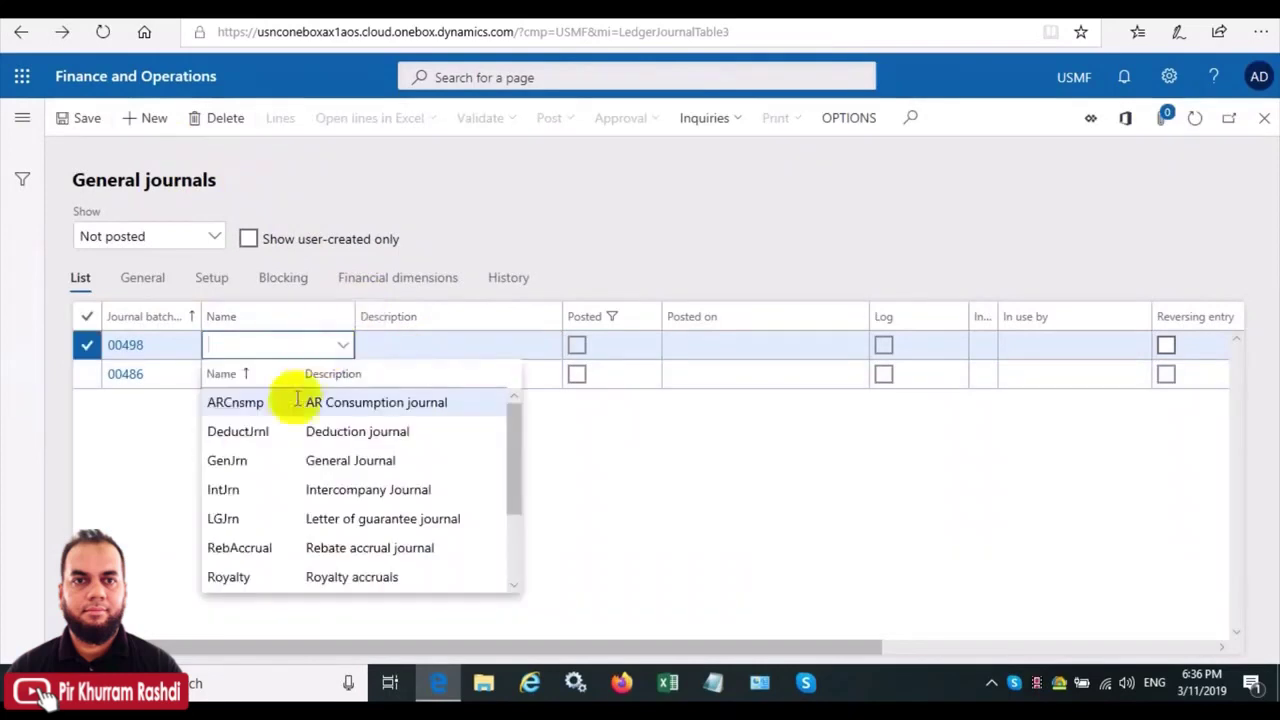
pyautogui.press('Return')
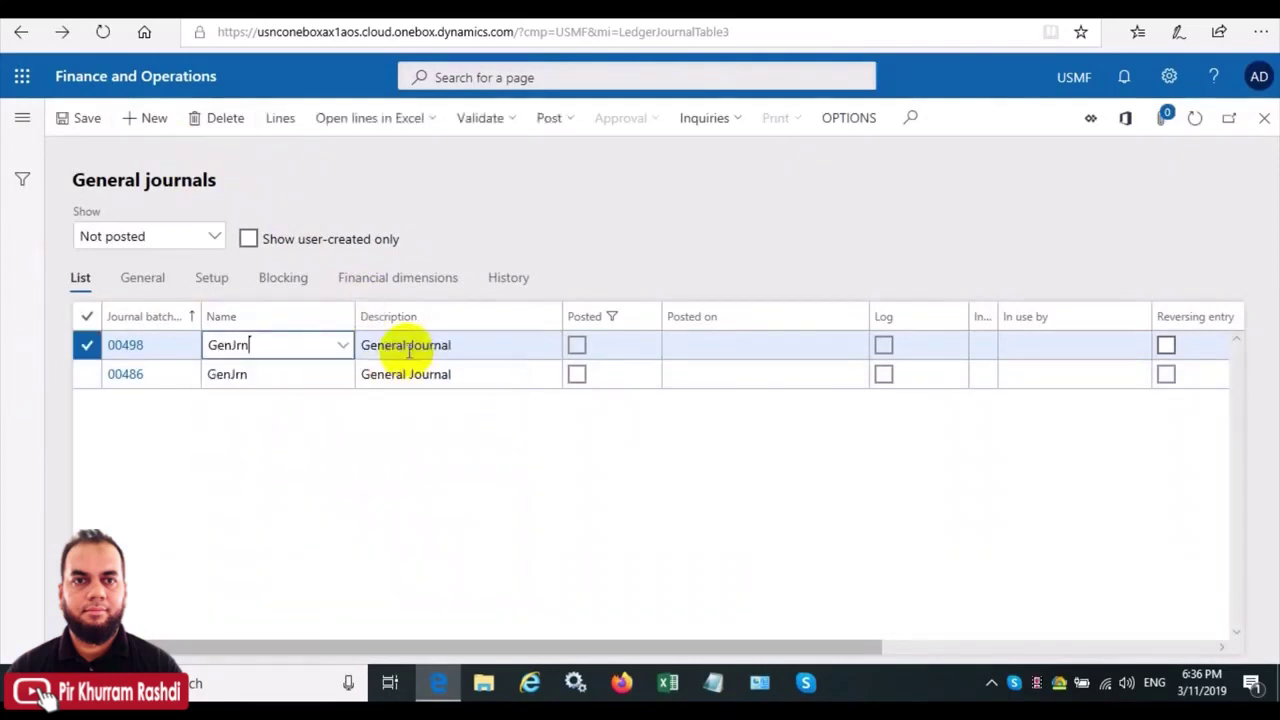
pyautogui.click(466, 343)
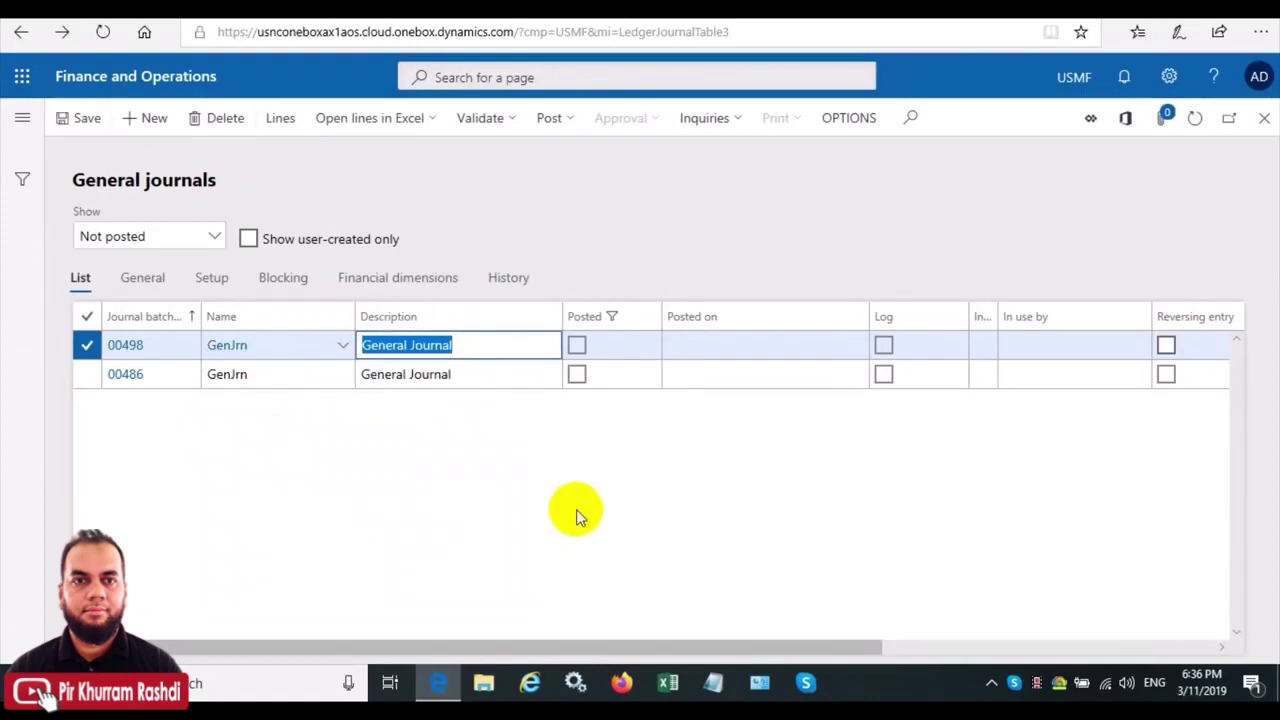
pyautogui.write('Prepaid Rent')
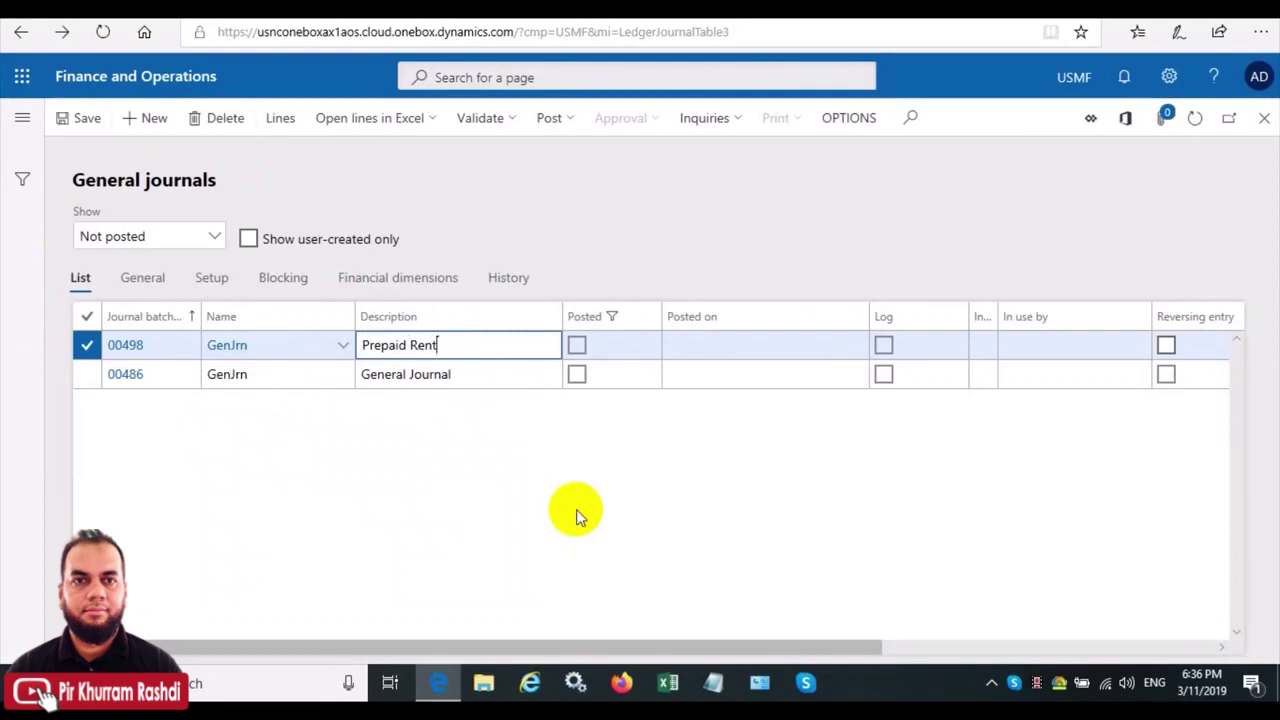
pyautogui.write(' Accrual')
# Open the lines of the new Prepaid Rent Accrual journal and set the voucher line's date to 11/1/2019
pyautogui.click(283, 130)
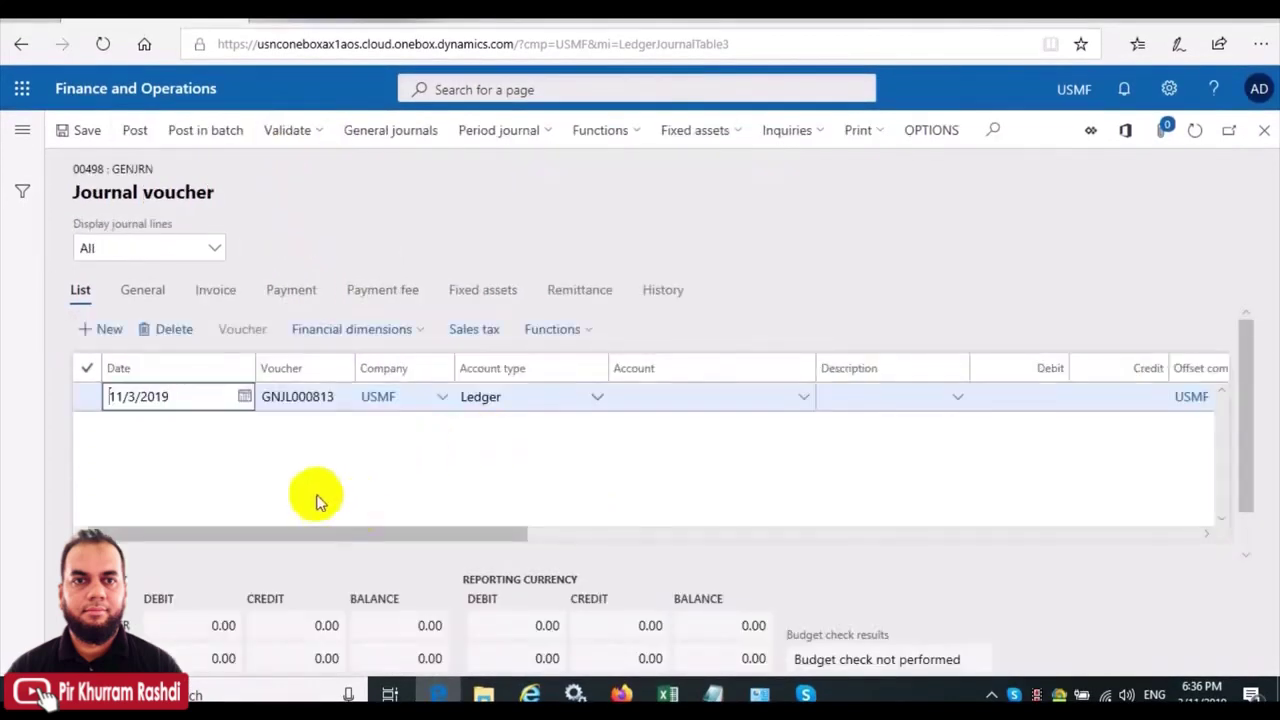
pyautogui.click(244, 398)
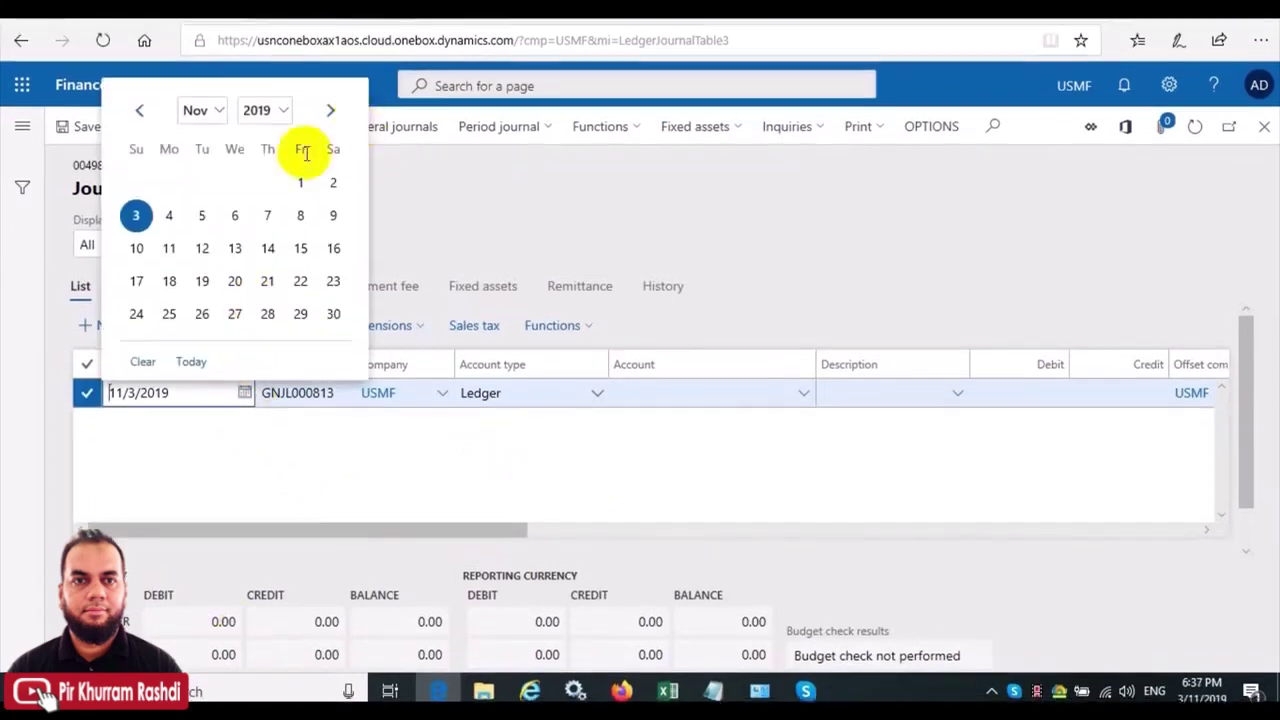
pyautogui.click(300, 186)
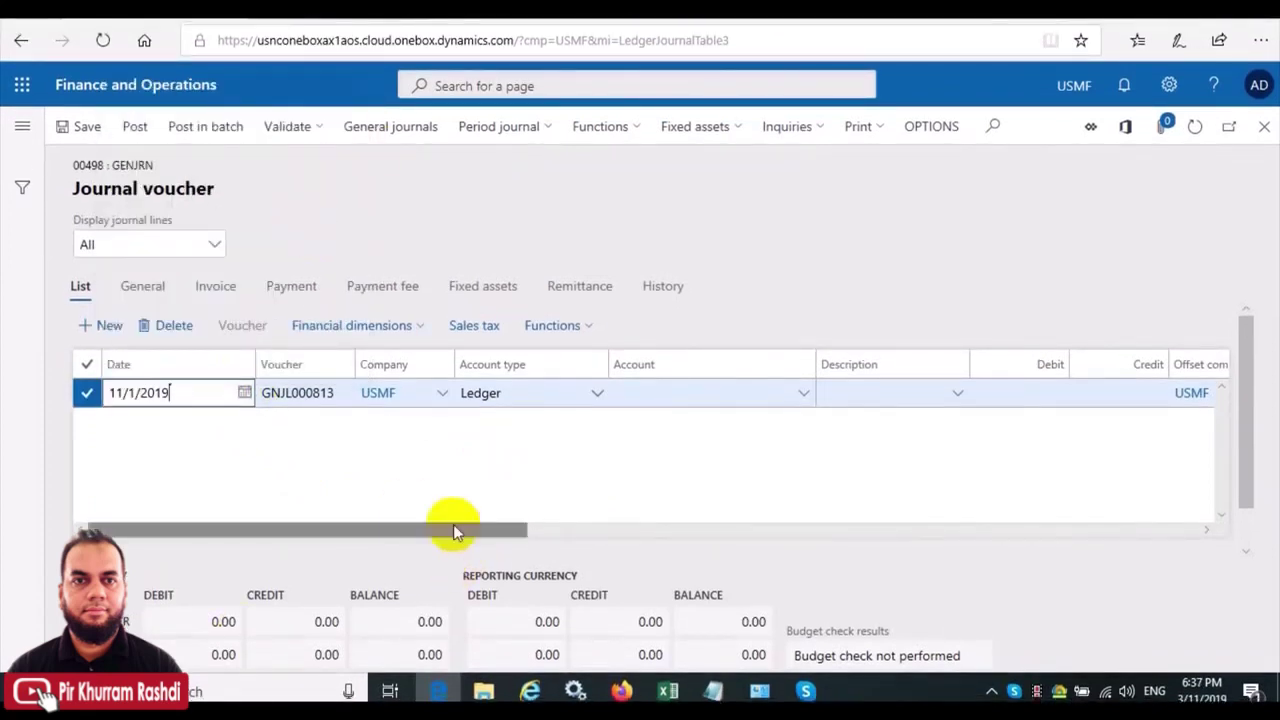
# Find the main account with *rent* and set the line's account to 605150 Rent Expense with business unit 001 Home
pyautogui.click(663, 395)
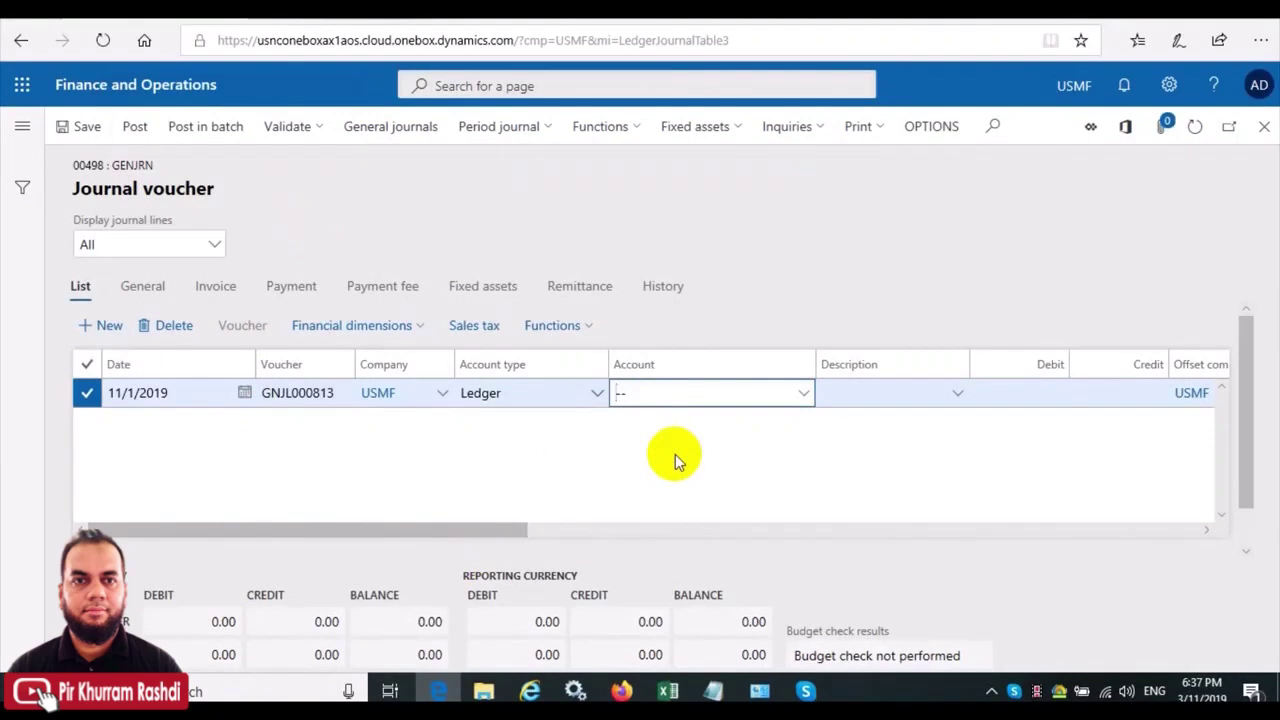
pyautogui.write('rent*')
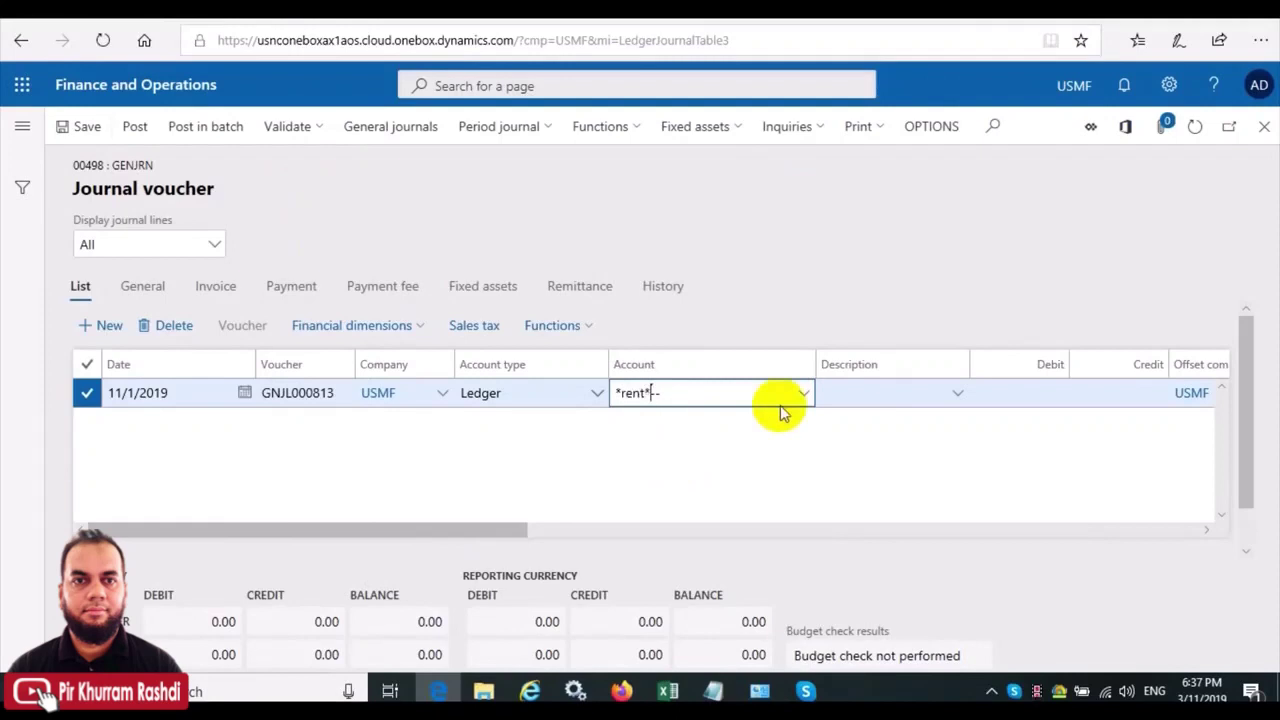
pyautogui.hotkey('shift', 'Home')
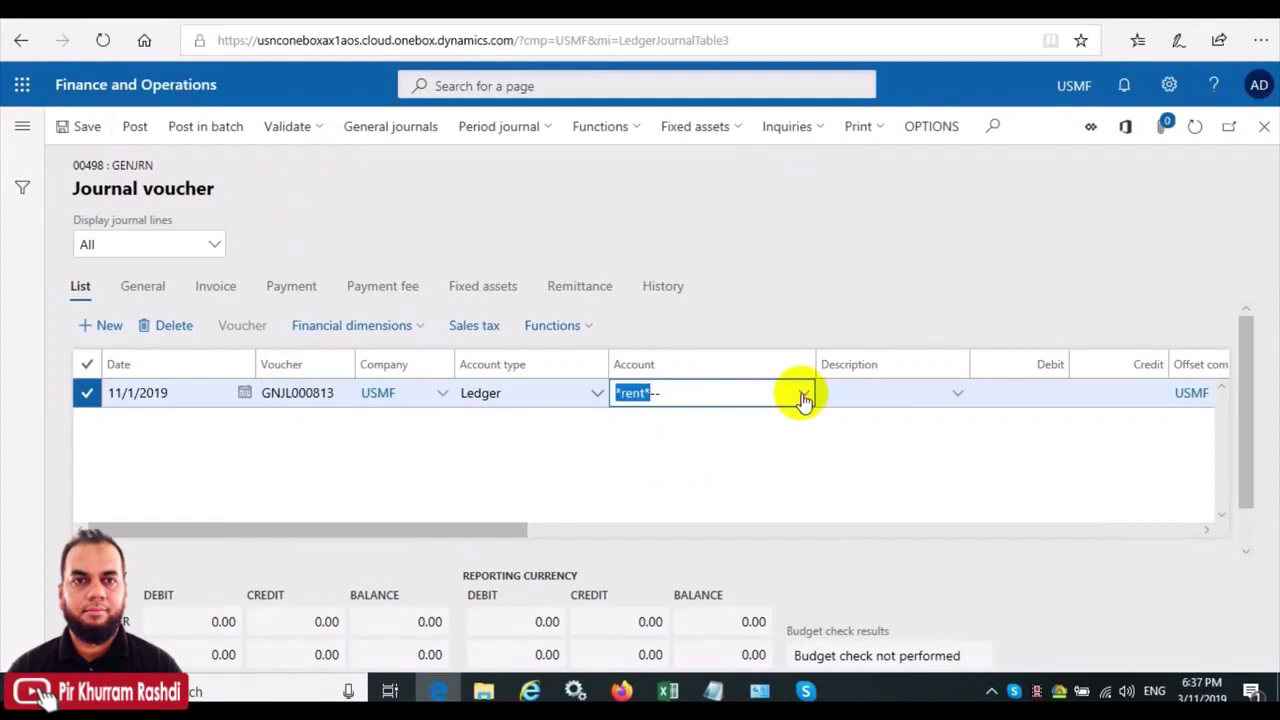
pyautogui.click(804, 396)
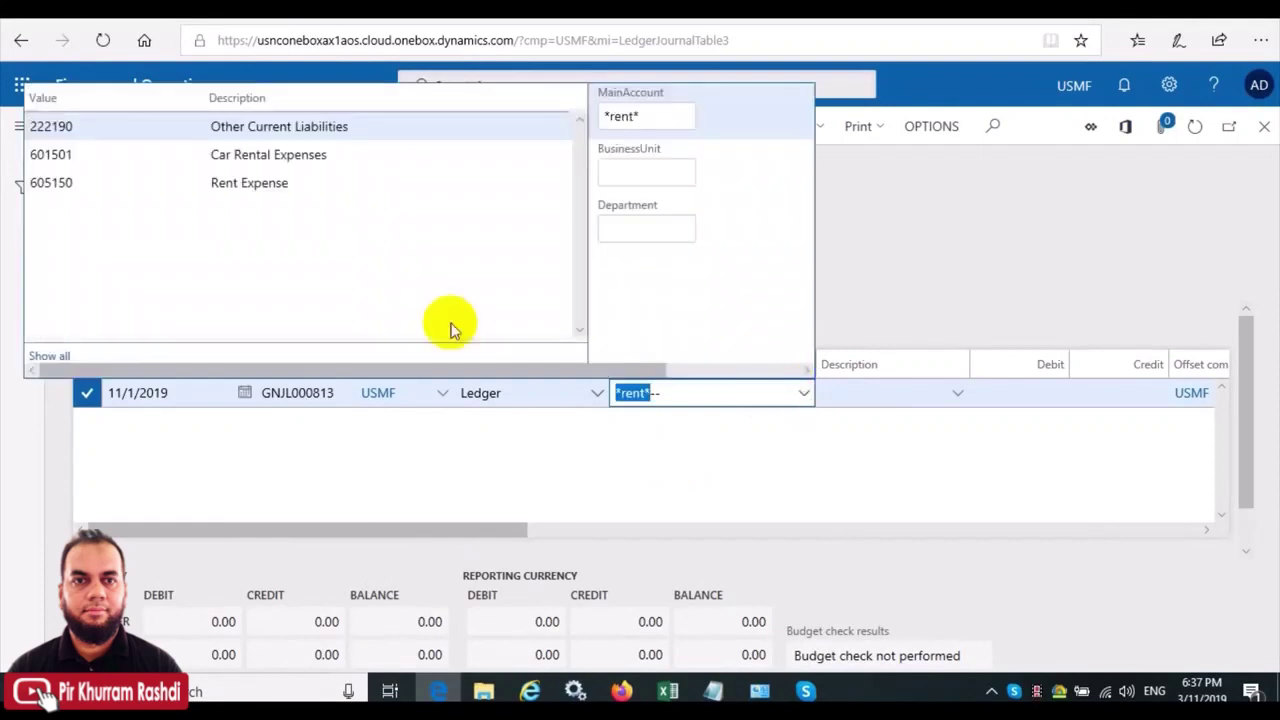
pyautogui.click(255, 183)
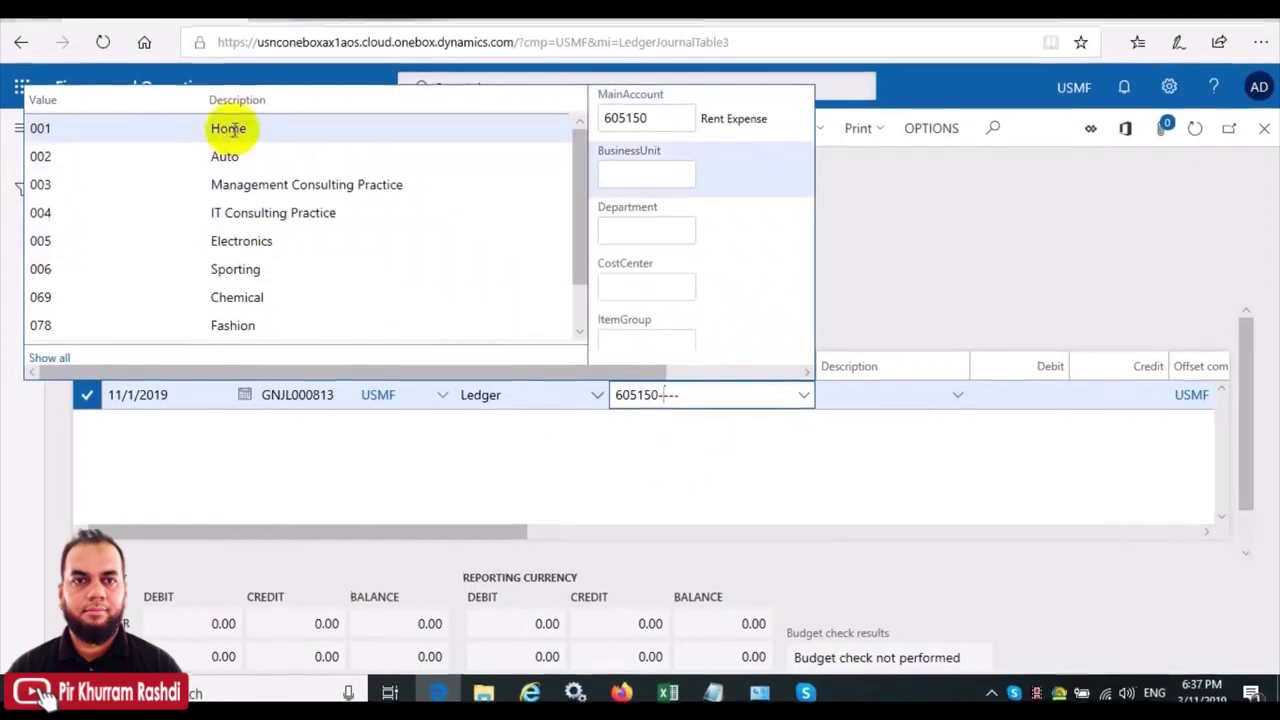
pyautogui.click(226, 127)
pyautogui.click(862, 398)
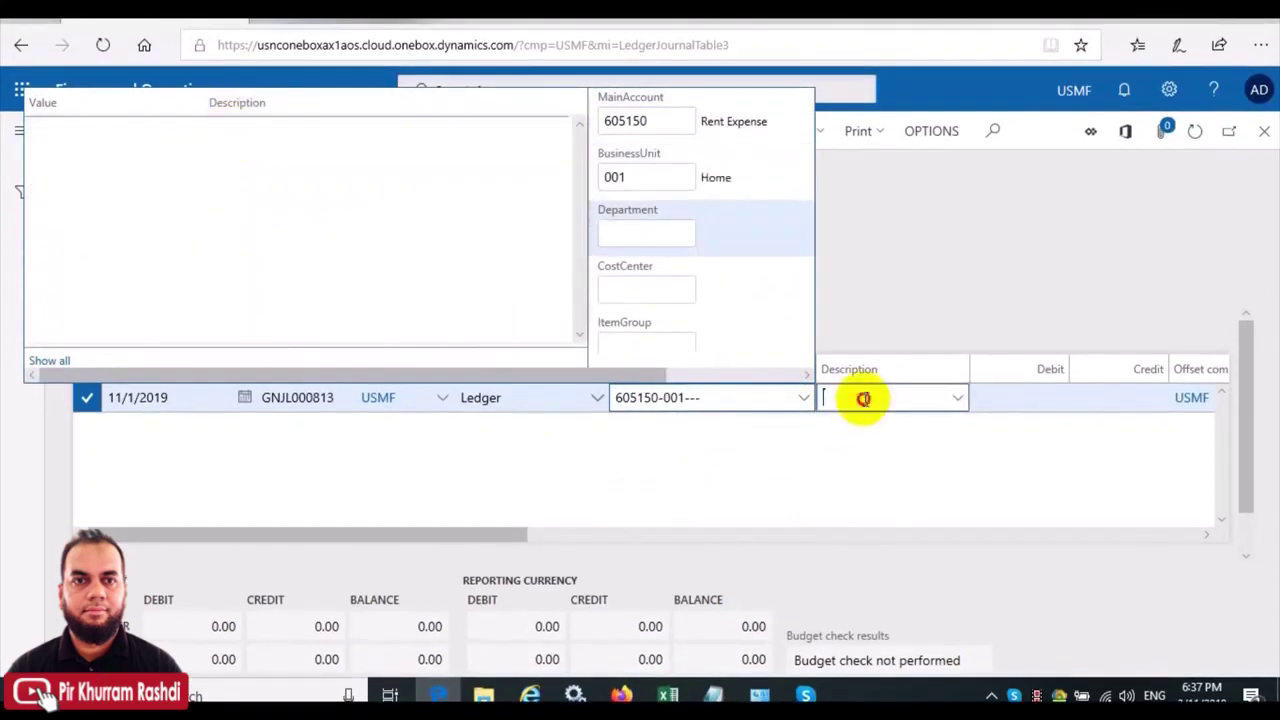
# Find the main account with *expe* and set the offset account to 132190 Prepaid Other Expenses with business unit 001 Home
pyautogui.moveTo(497, 537); pyautogui.dragTo(709, 545)
pyautogui.click(937, 399)
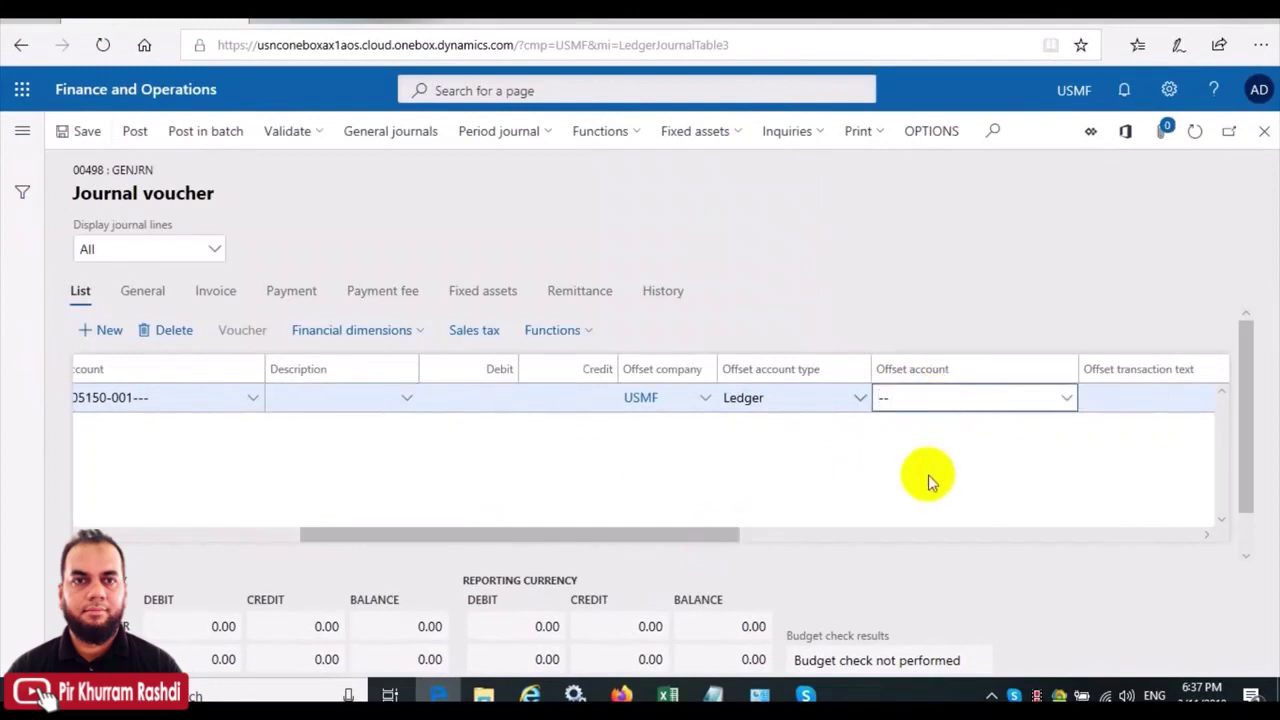
pyautogui.write('*expe*')
pyautogui.click(1066, 400)
pyautogui.click(1066, 400)
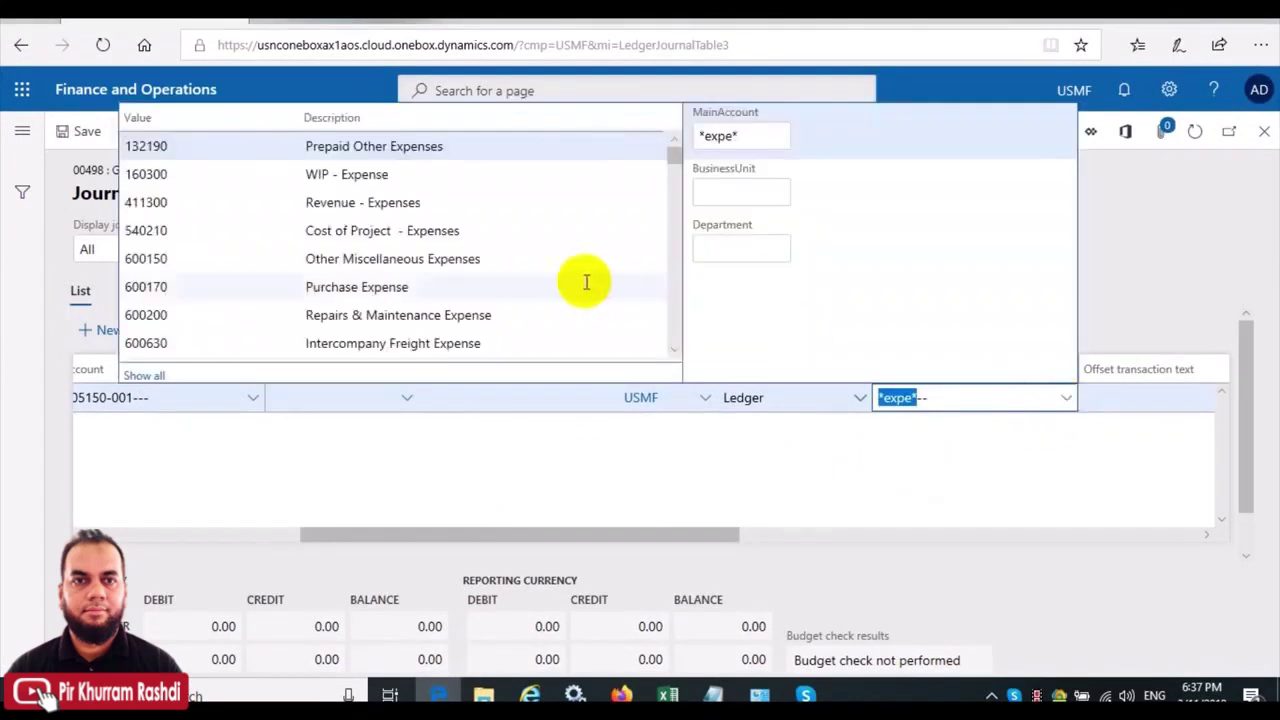
pyautogui.click(512, 150)
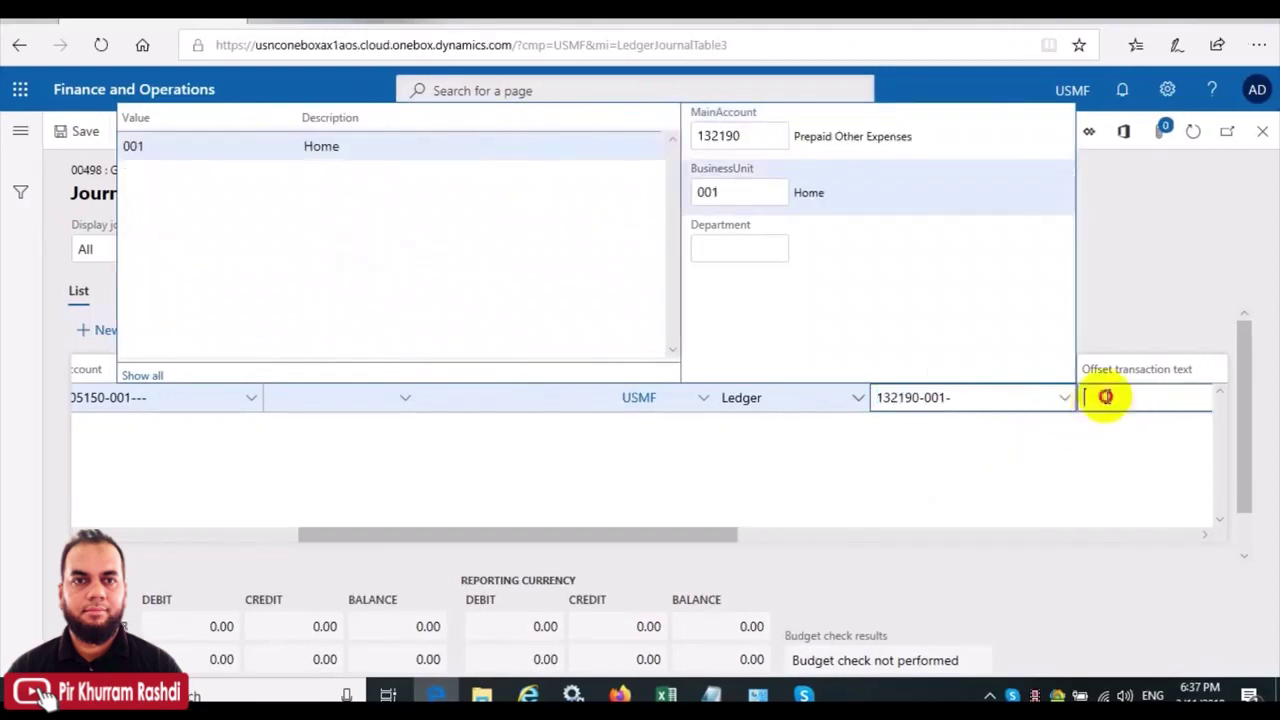
pyautogui.click(1100, 397)
# Clear the item sales tax group on the voucher line
pyautogui.moveTo(655, 532); pyautogui.dragTo(867, 531)
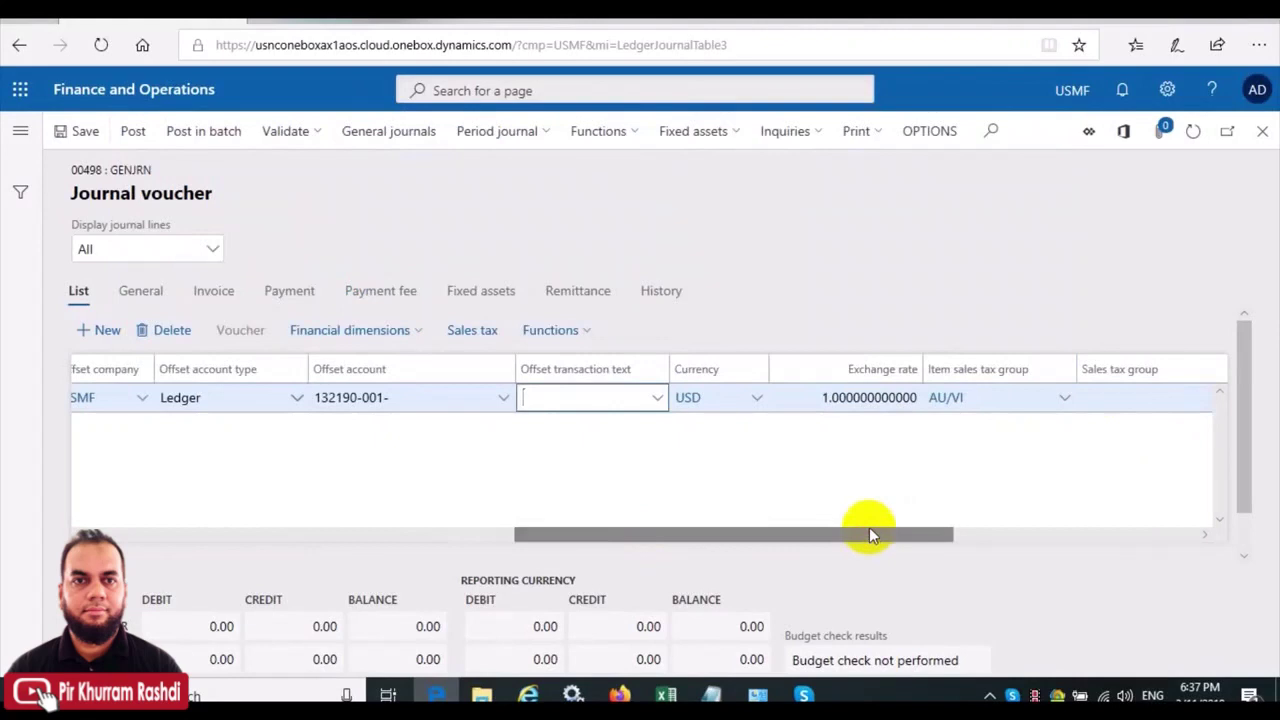
pyautogui.click(995, 401)
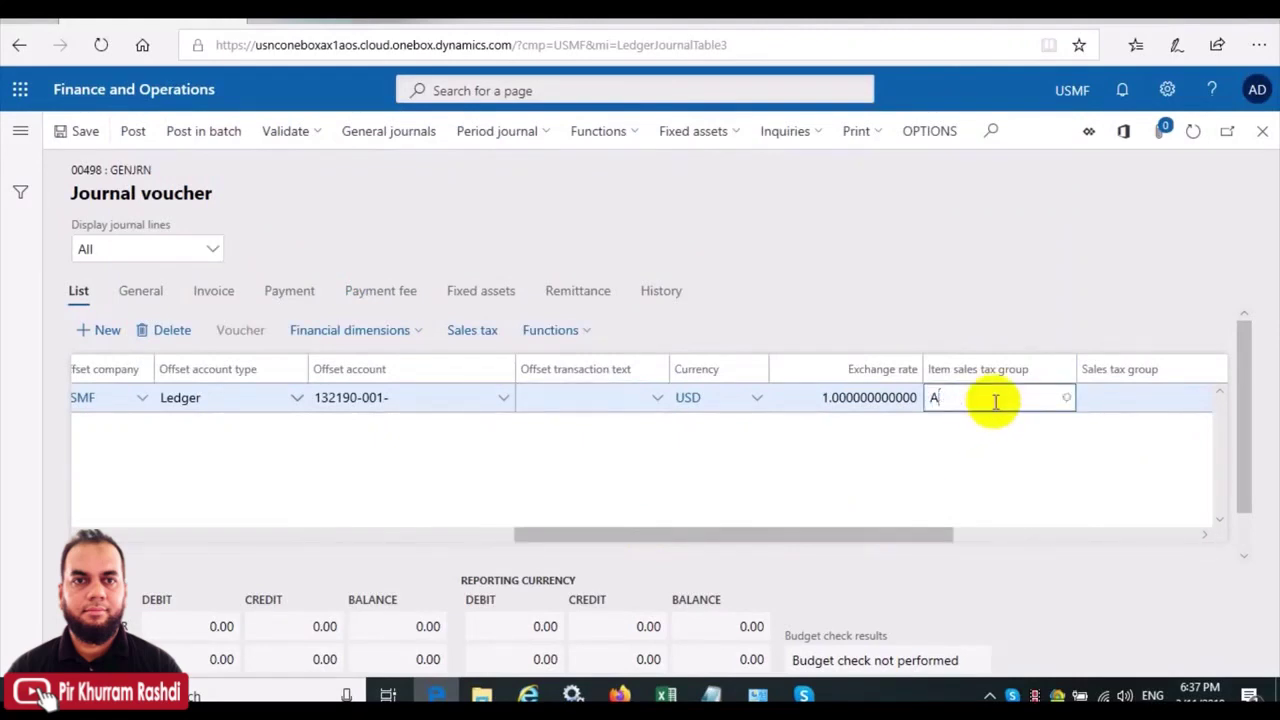
pyautogui.moveTo(897, 533); pyautogui.dragTo(491, 551)
# Enter a debit amount of 12000 on the Rent Expense voucher line
pyautogui.click(1037, 391)
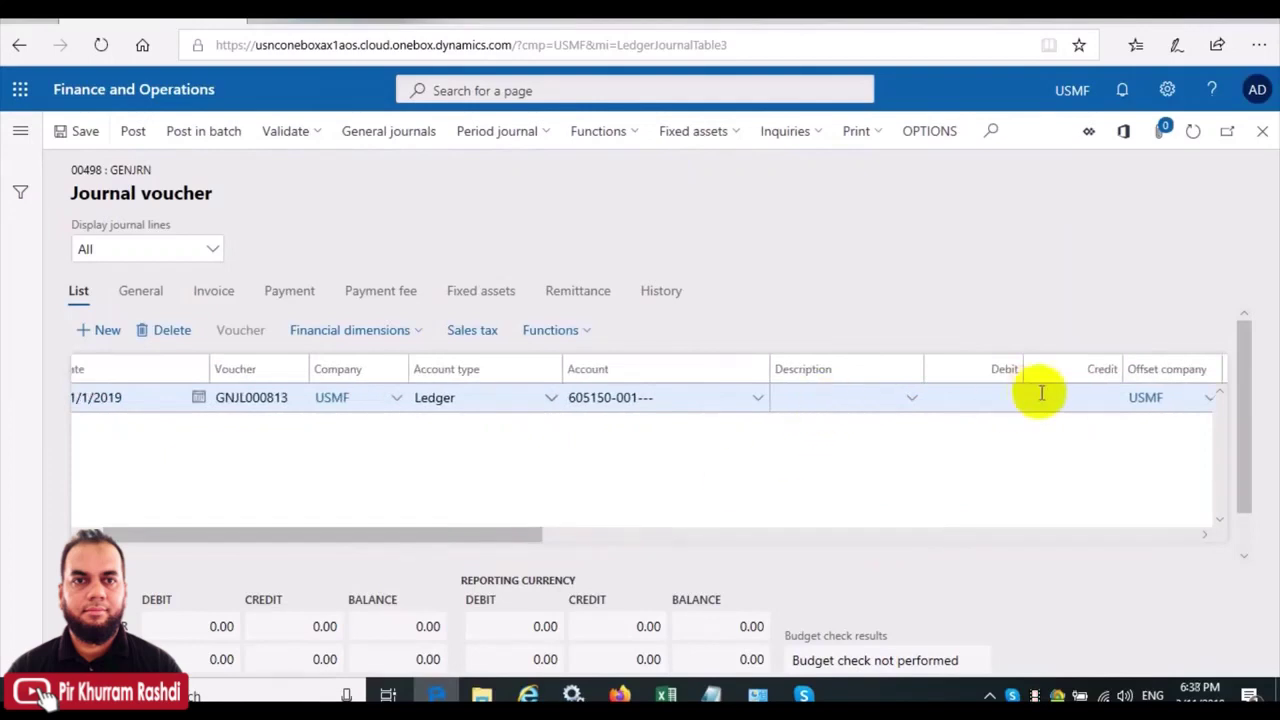
pyautogui.click(968, 398)
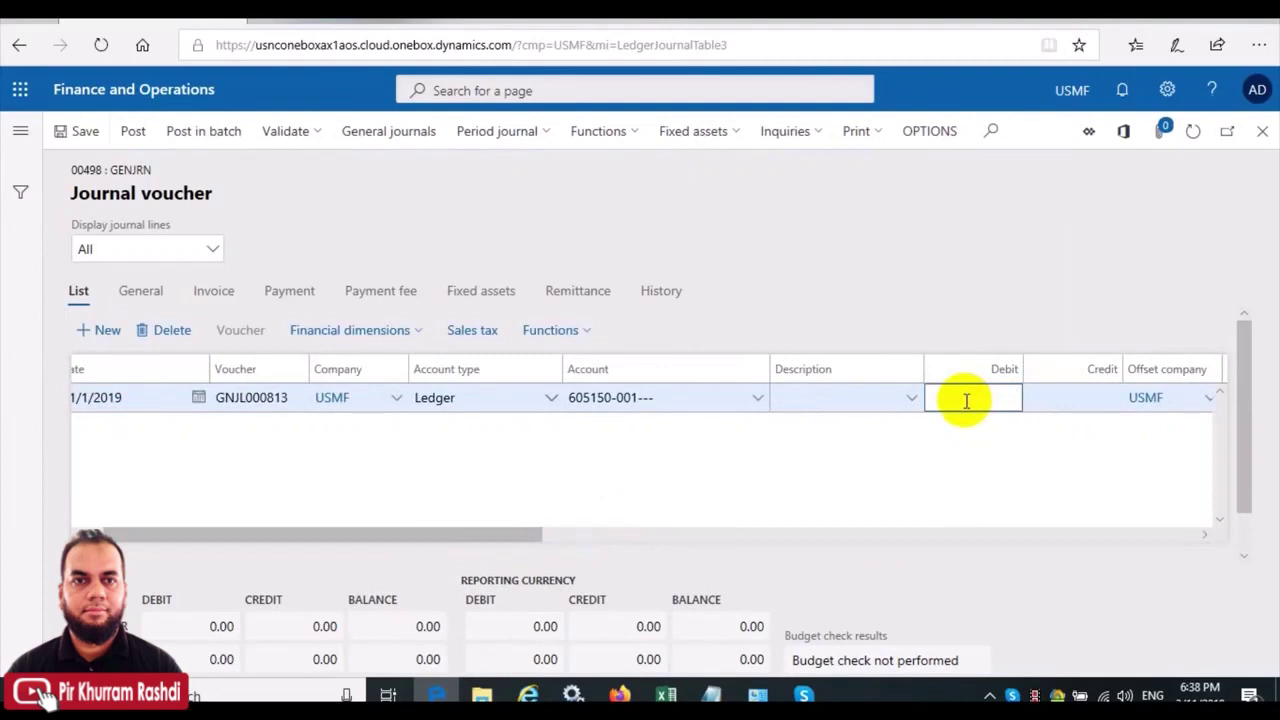
pyautogui.write('12000')
pyautogui.click(1057, 397)
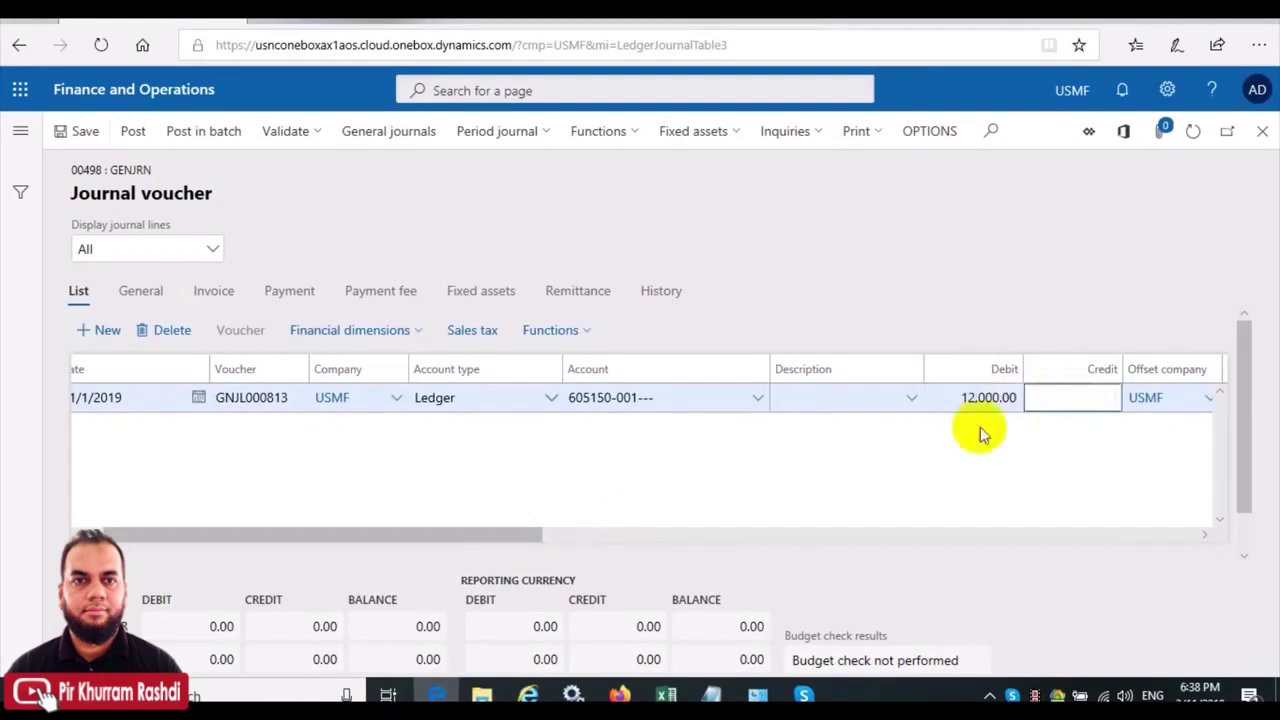
# Set the voucher line's description to "Prepaid Rent Accrual" and check the line's amounts and accounts
pyautogui.click(829, 396)
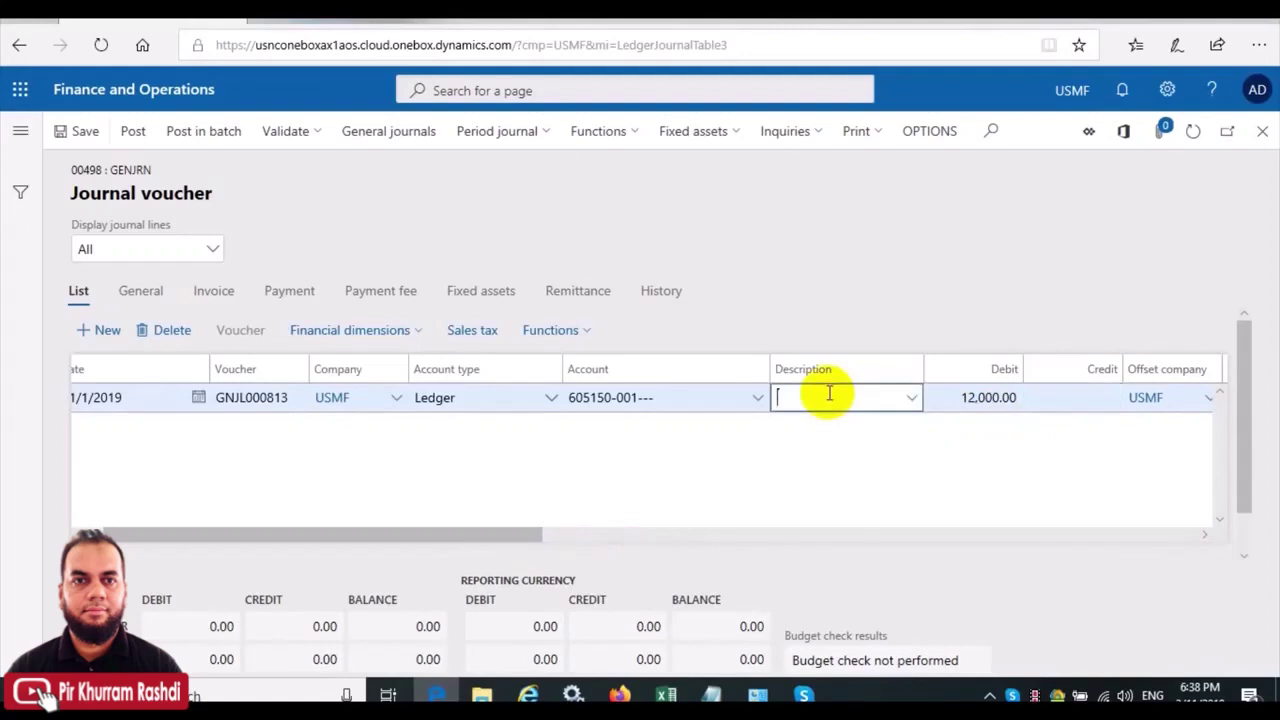
pyautogui.write('Prepaid')
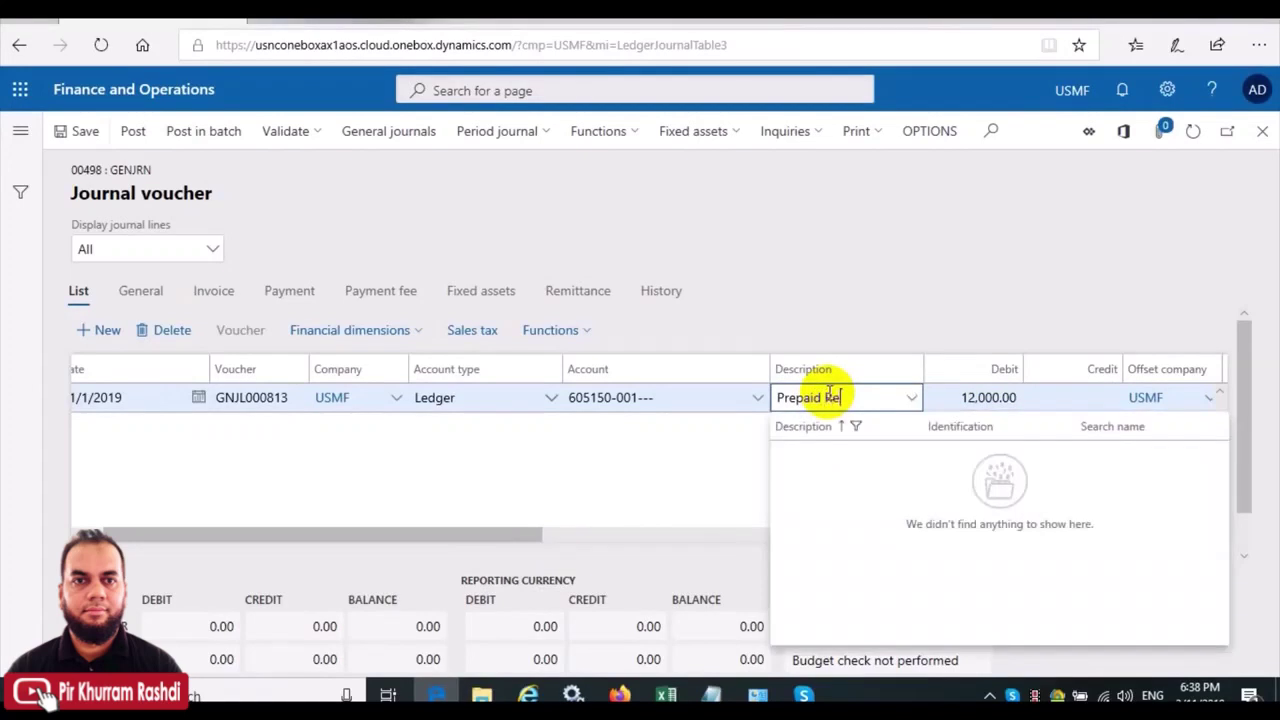
pyautogui.write('Rent Accrual')
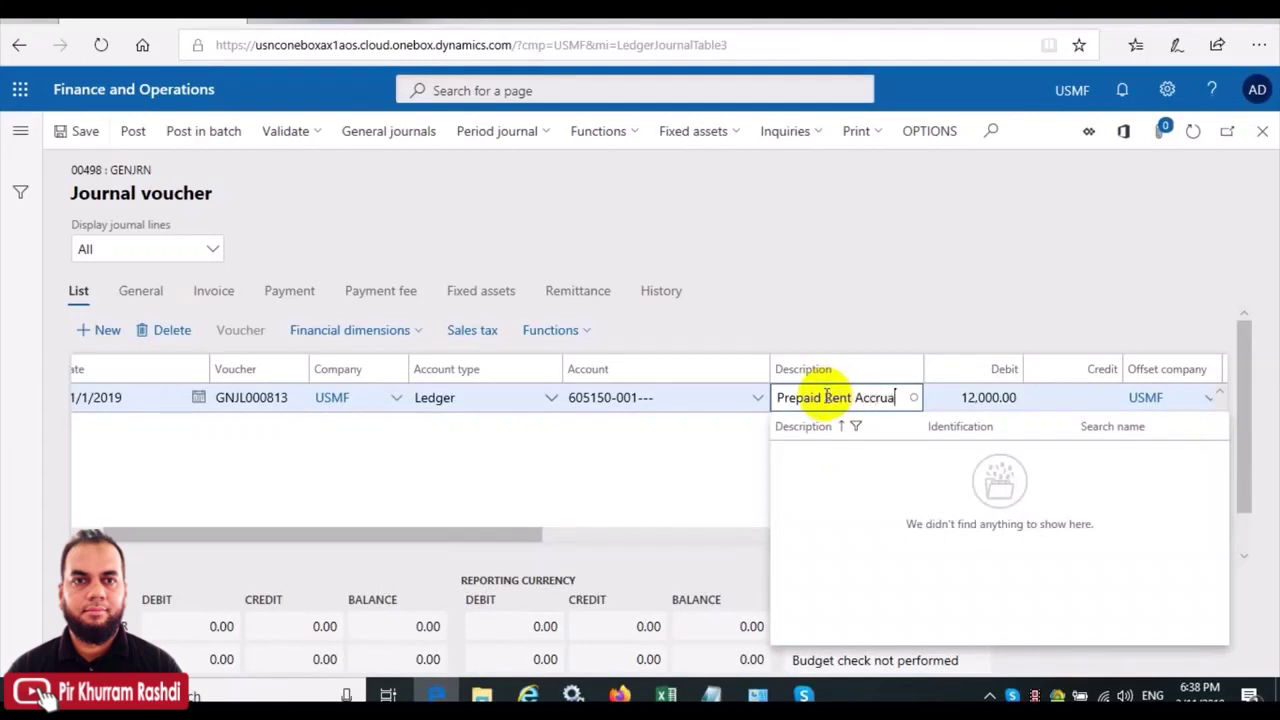
pyautogui.click(969, 398)
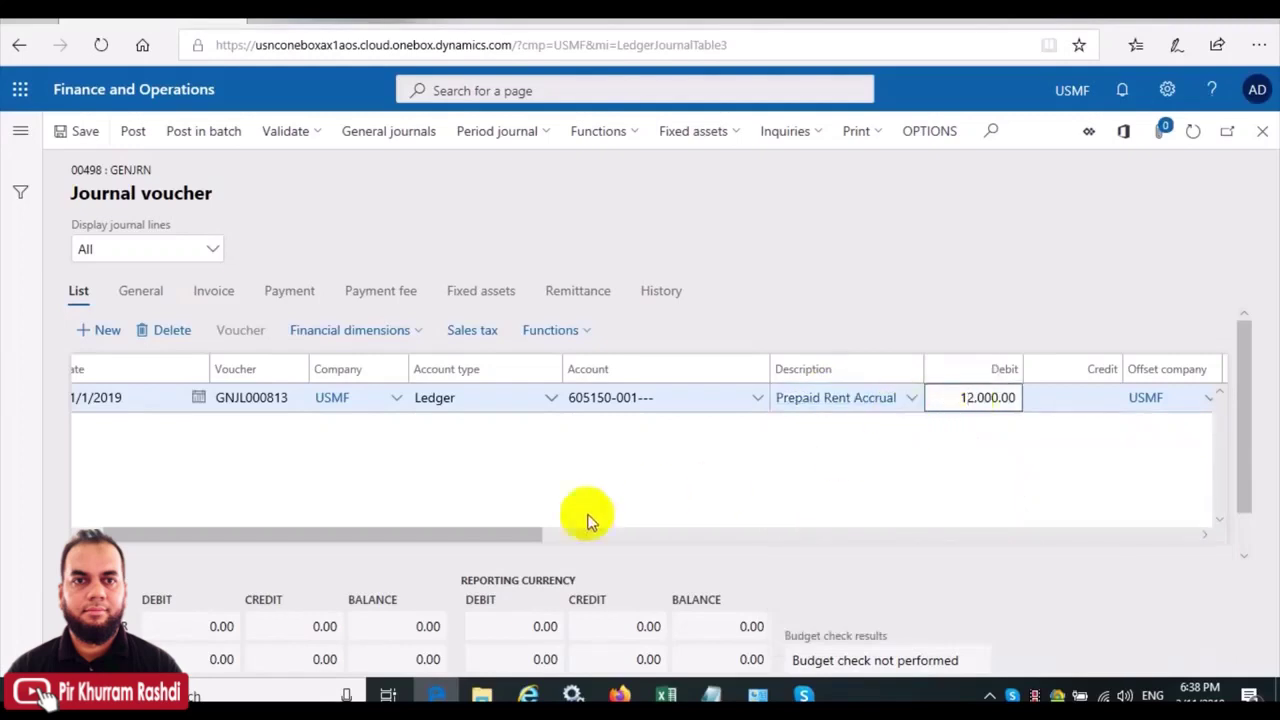
pyautogui.moveTo(491, 537); pyautogui.dragTo(611, 532)
pyautogui.click(752, 408)
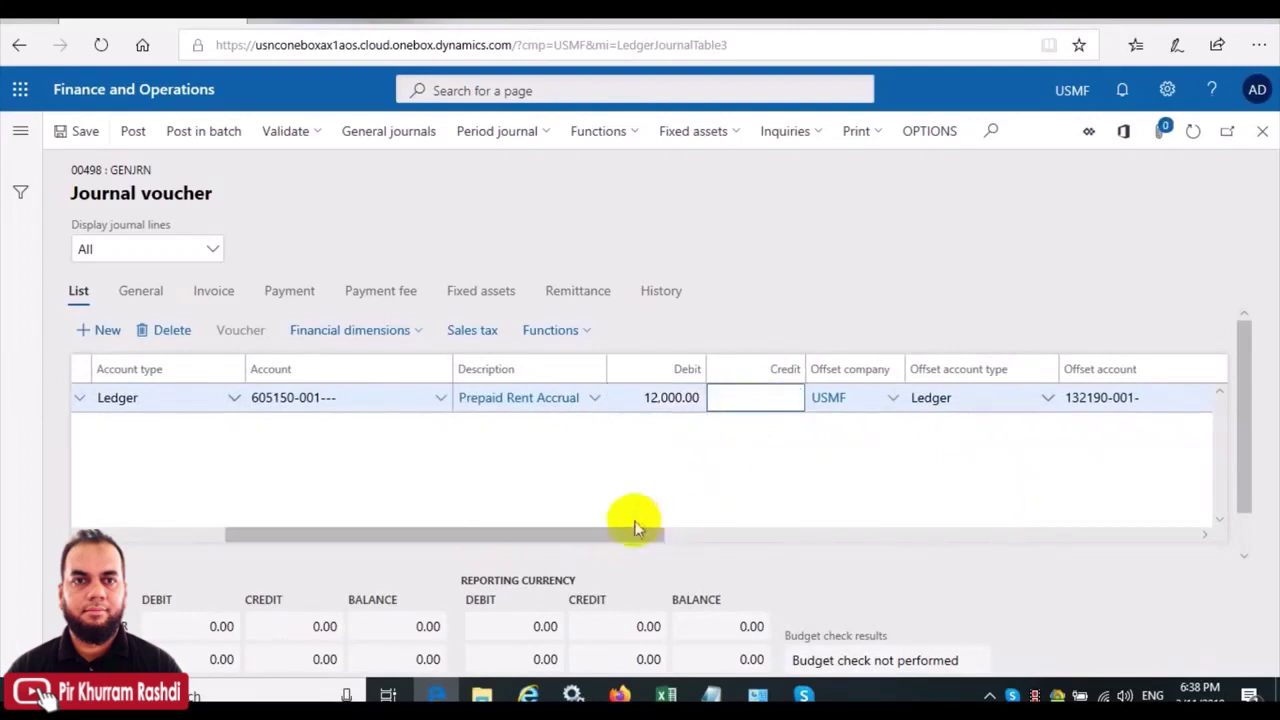
pyautogui.moveTo(615, 540); pyautogui.dragTo(414, 551)
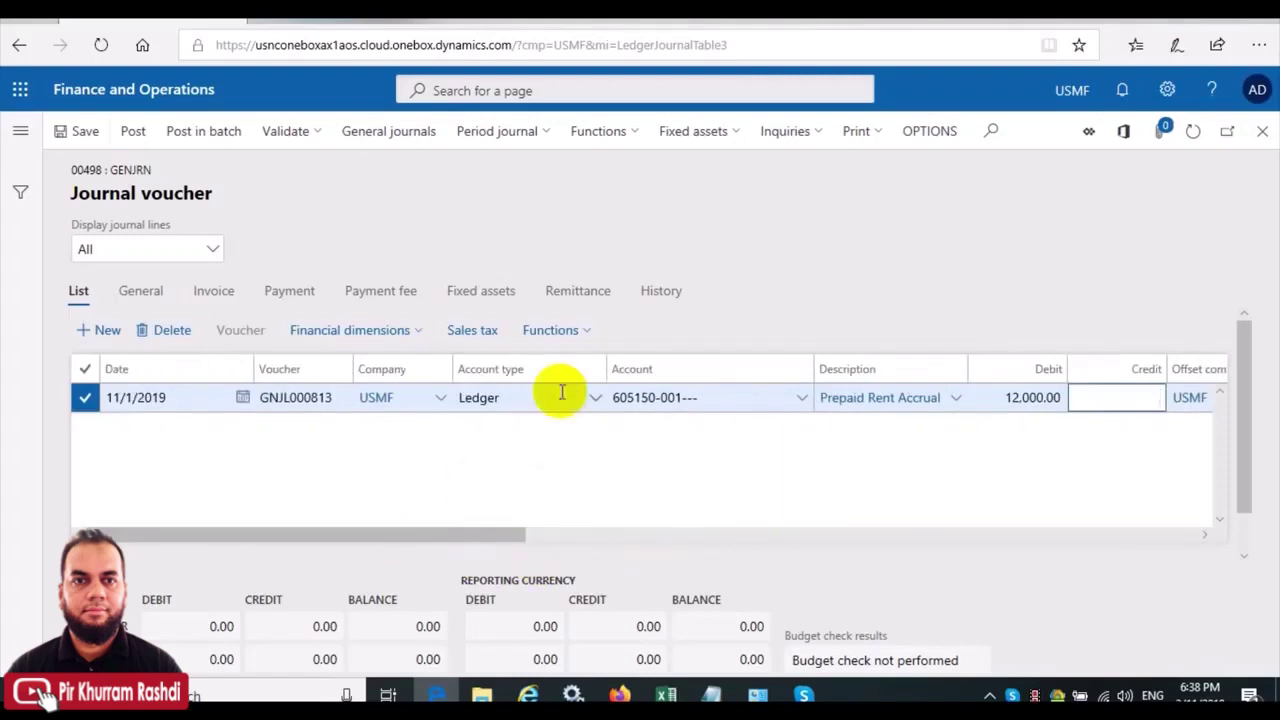
# Open the ledger accruals for the voucher line and choose the PreExp accrual scheme
pyautogui.click(572, 333)
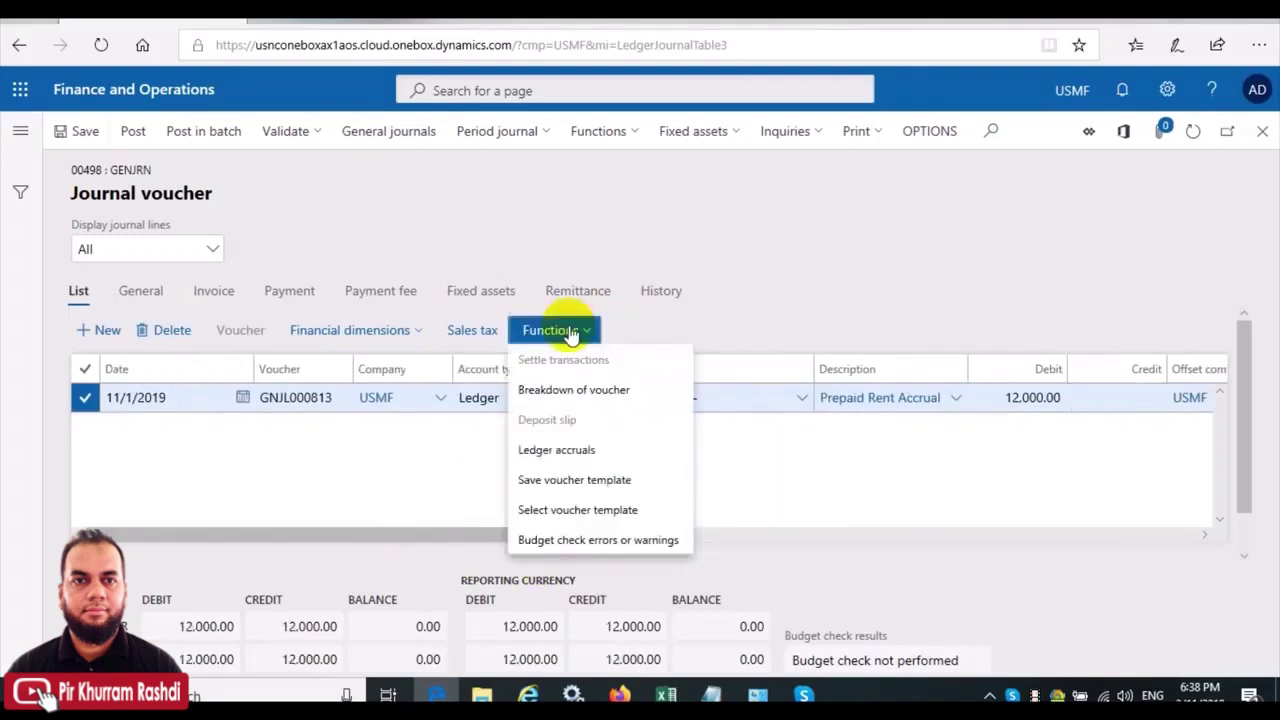
pyautogui.click(556, 450)
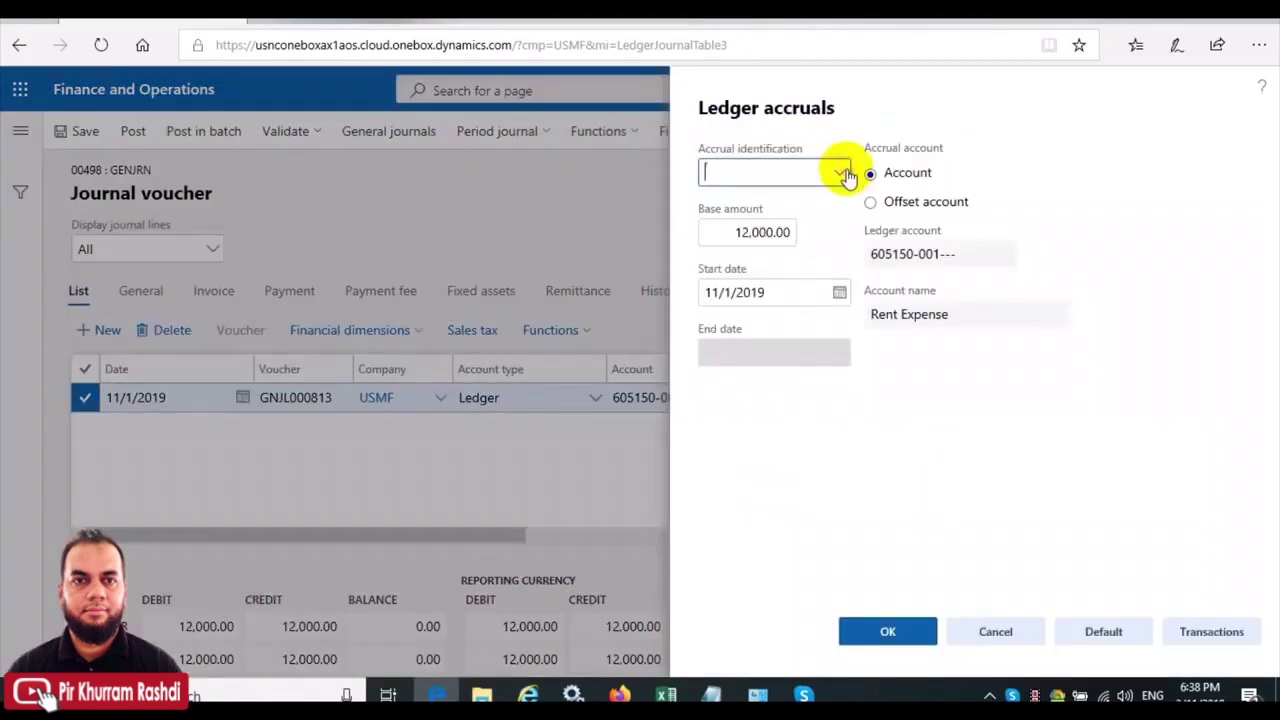
pyautogui.click(843, 174)
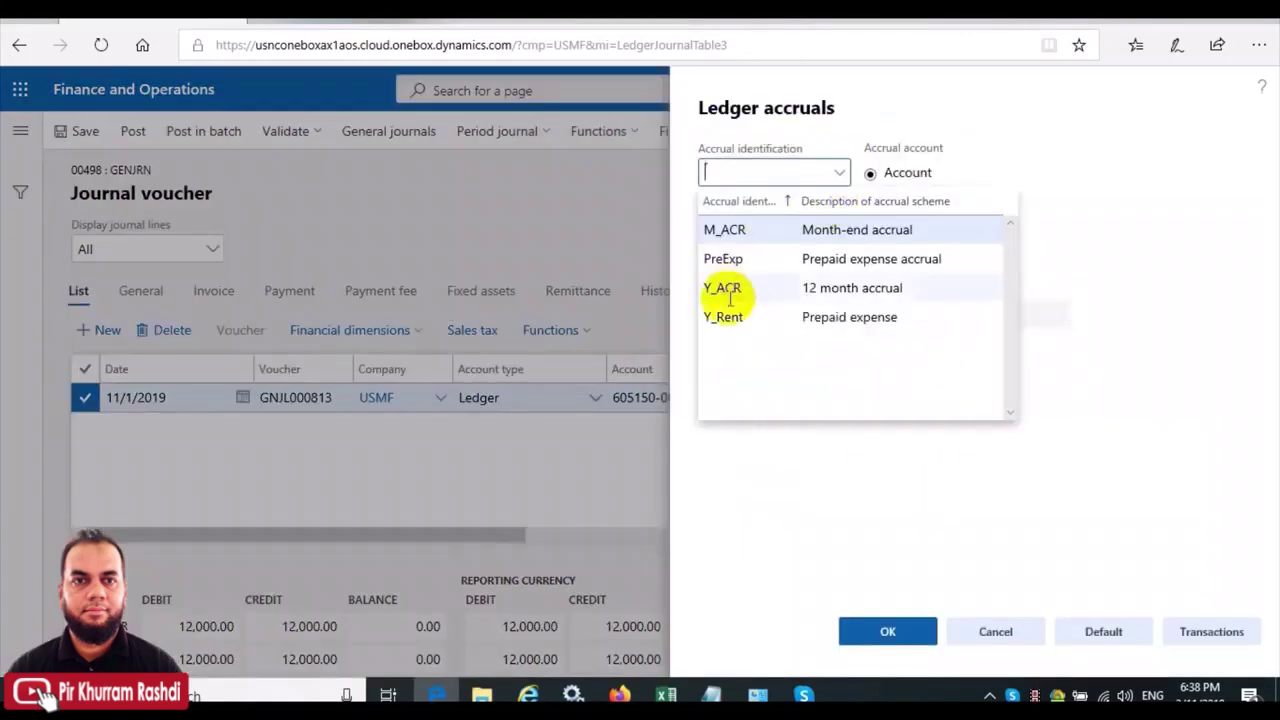
pyautogui.click(768, 258)
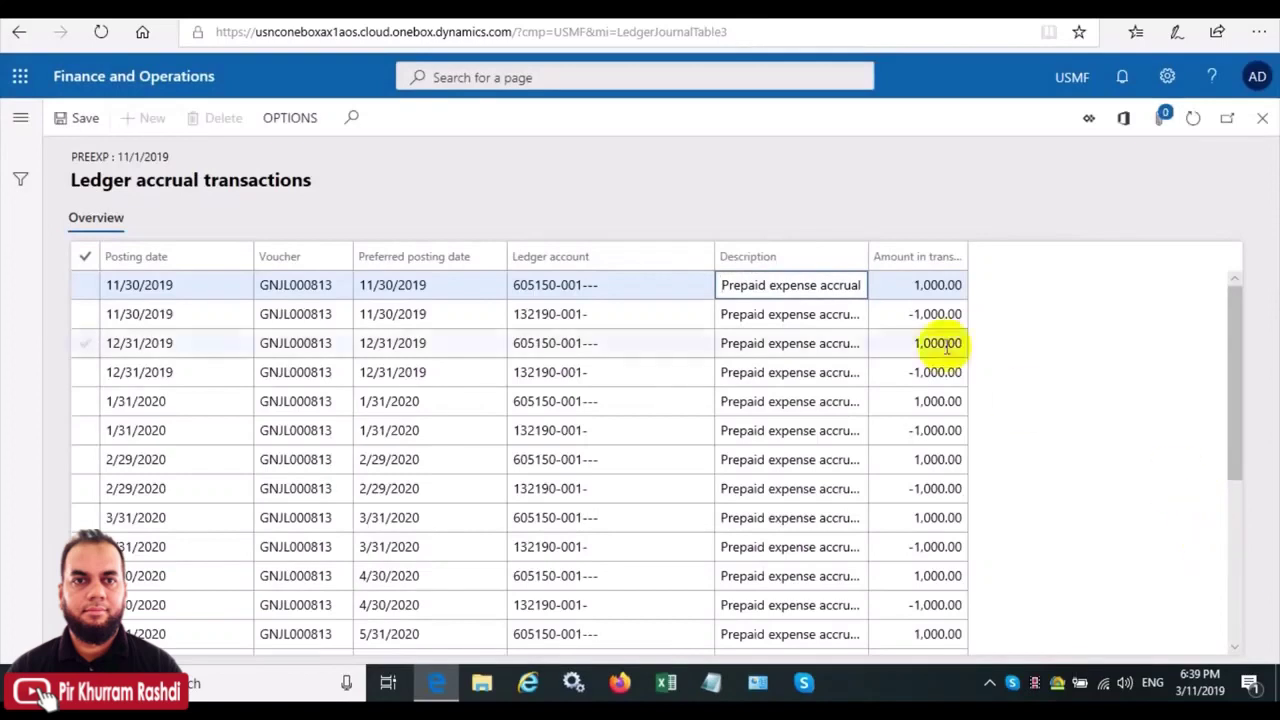
# Review the monthly ledger accrual transactions, close them and confirm the ledger accrual for the voucher line
pyautogui.moveTo(1236, 311); pyautogui.dragTo(1249, 271)
pyautogui.click(88, 118)
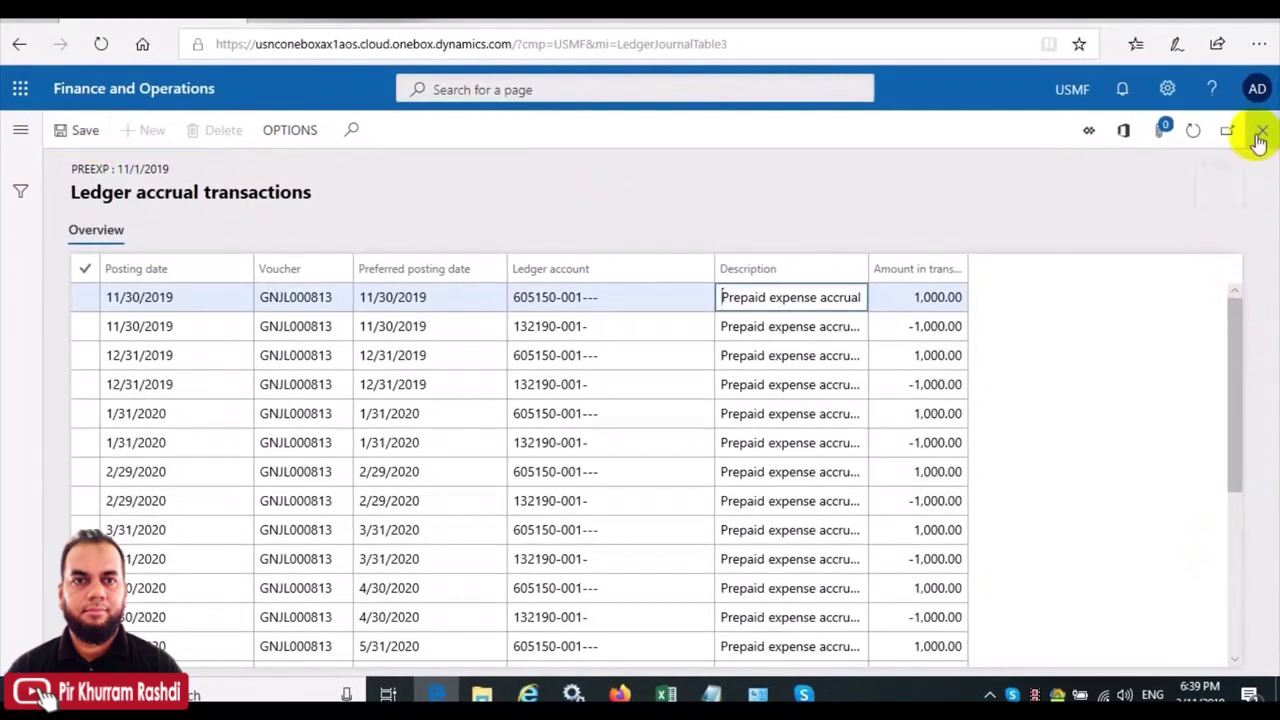
pyautogui.click(1260, 136)
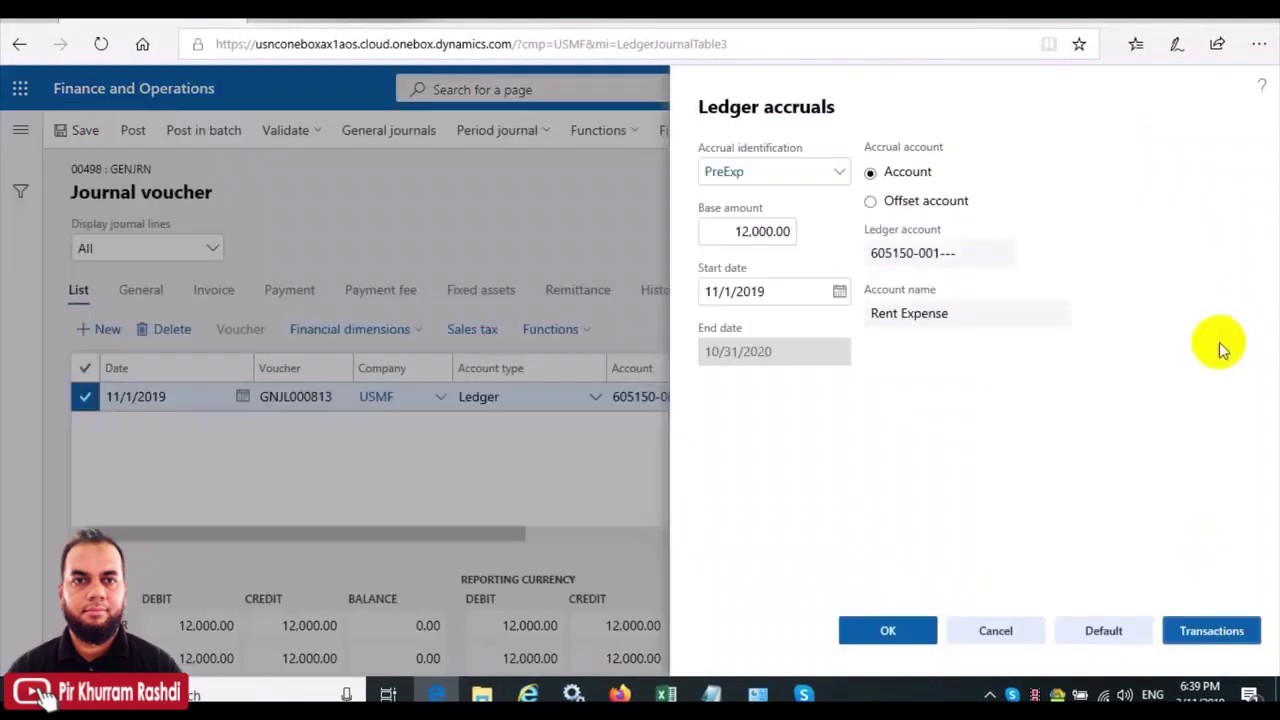
pyautogui.click(888, 630)
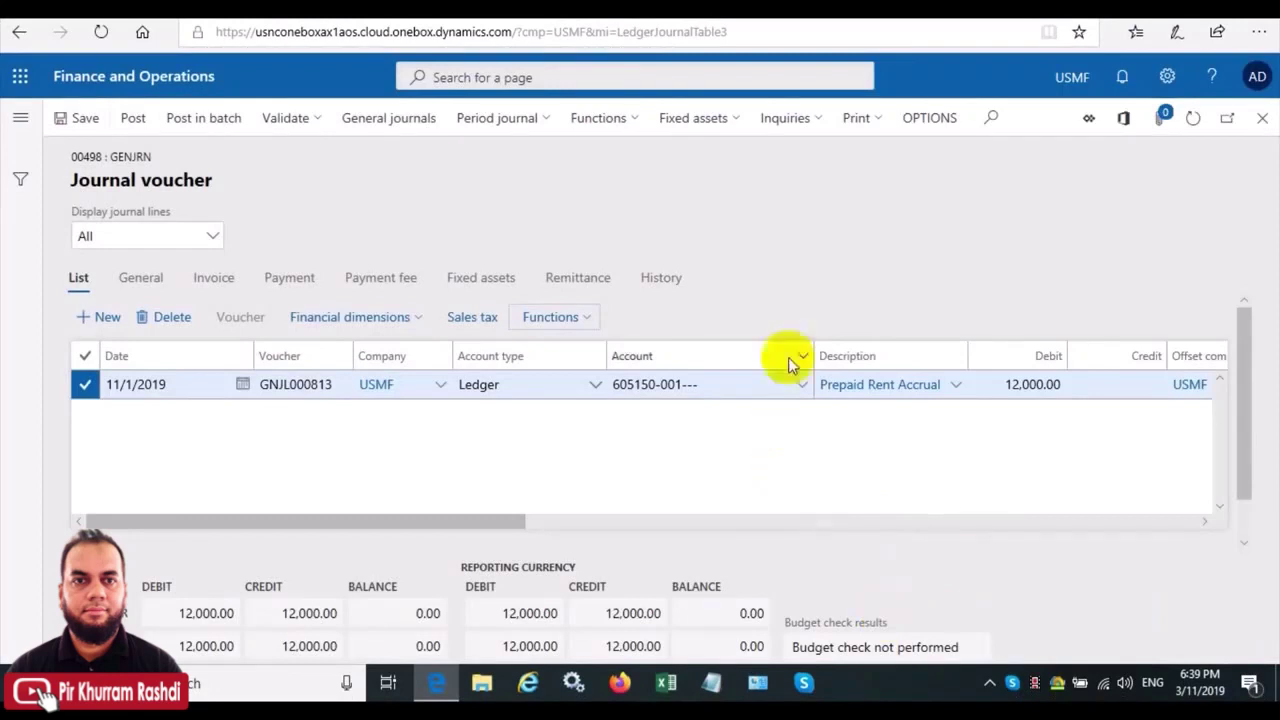
# Print the general journal to the screen with specifications, totals and accrual schemes included
pyautogui.click(866, 124)
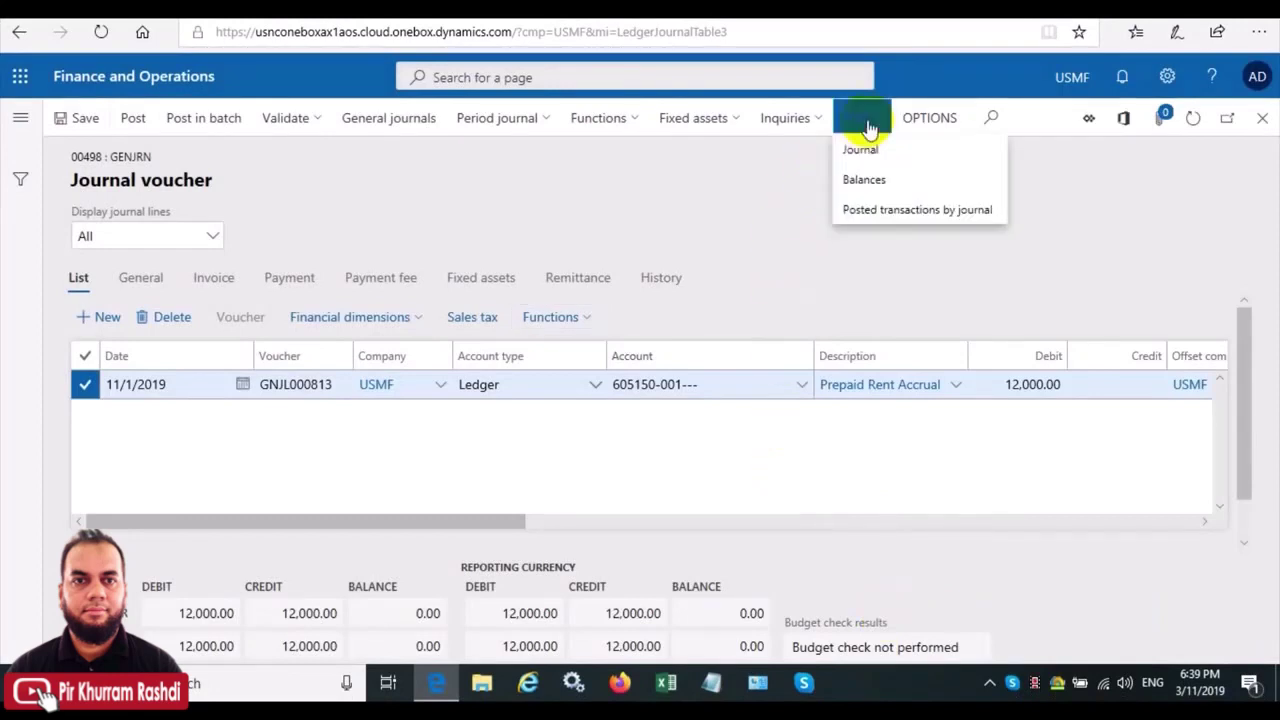
pyautogui.click(868, 150)
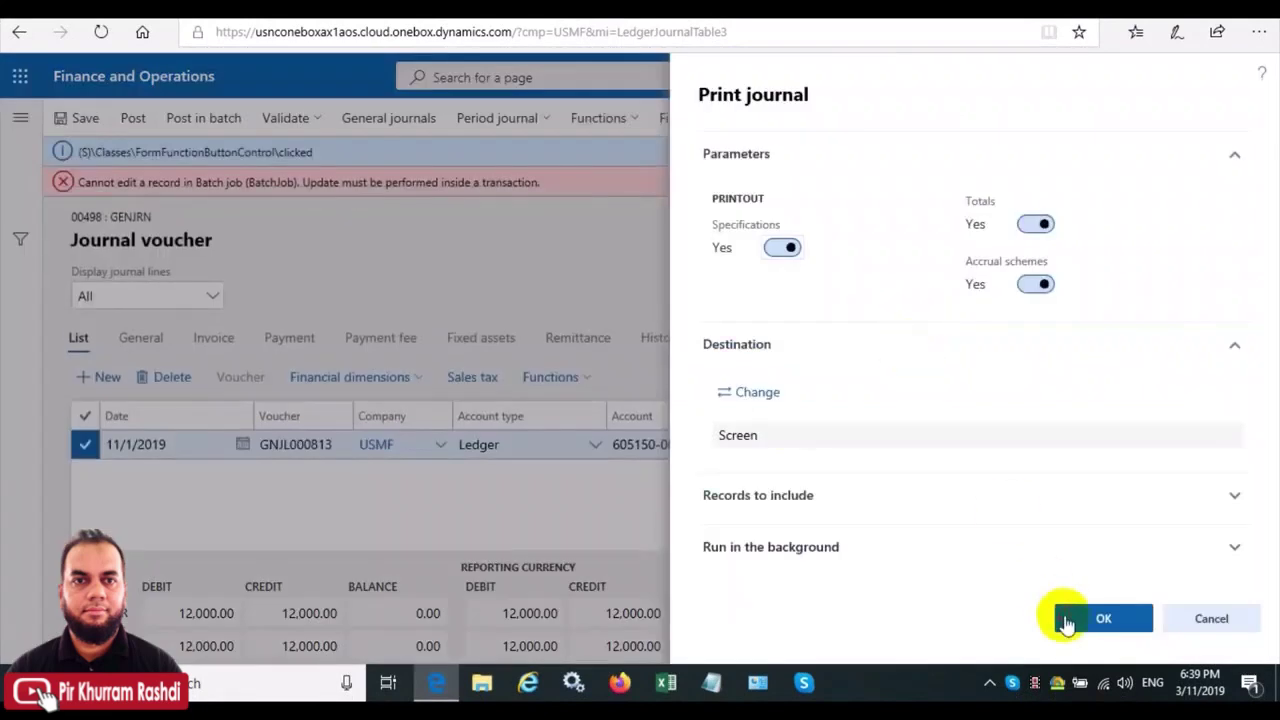
pyautogui.click(1066, 622)
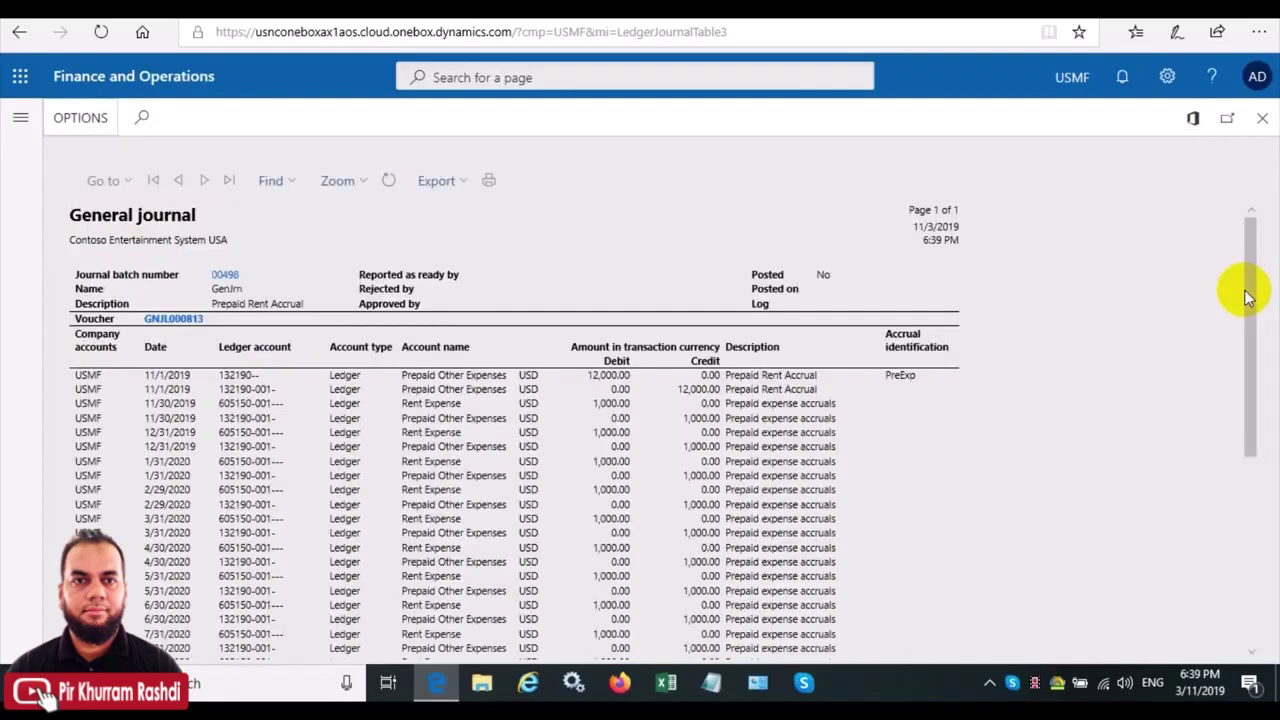
# Examine the dates, accounts and amounts of the monthly accrual lines in the general journal report, and close the report
pyautogui.moveTo(1257, 245); pyautogui.dragTo(1237, 300)
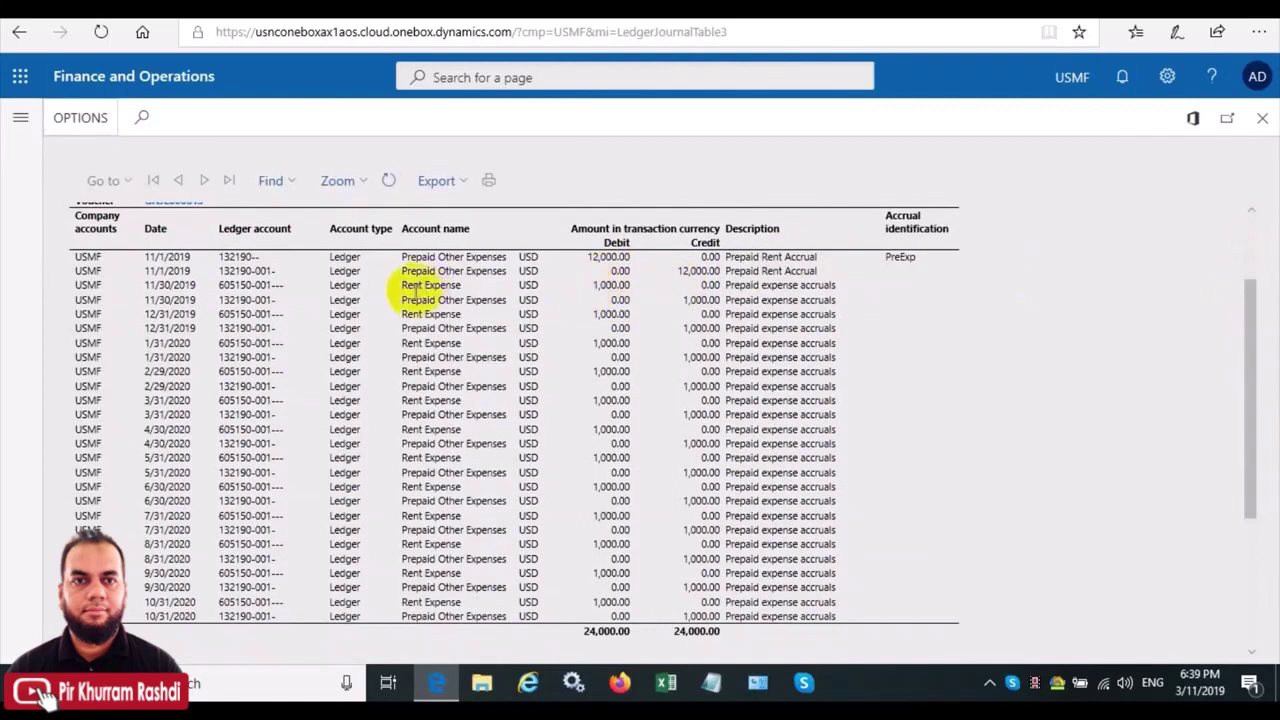
pyautogui.moveTo(401, 285); pyautogui.dragTo(643, 288)
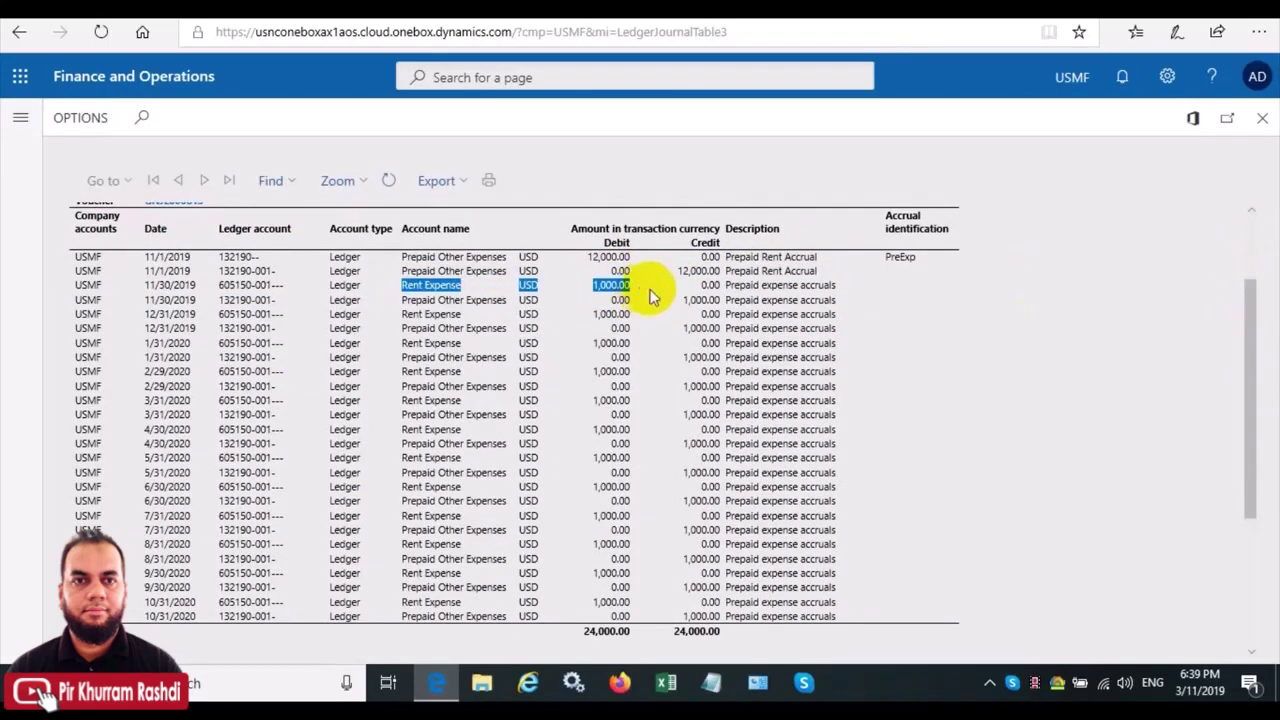
pyautogui.moveTo(703, 299); pyautogui.dragTo(687, 299)
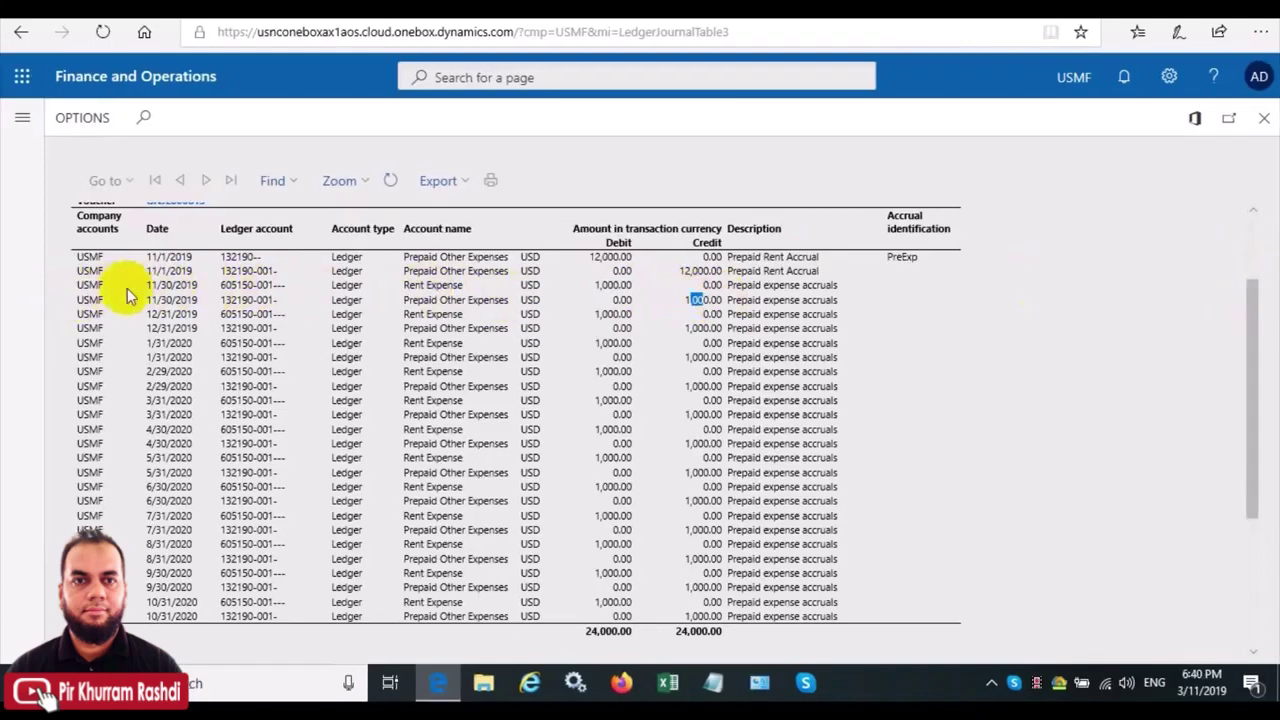
pyautogui.moveTo(147, 285); pyautogui.dragTo(196, 298)
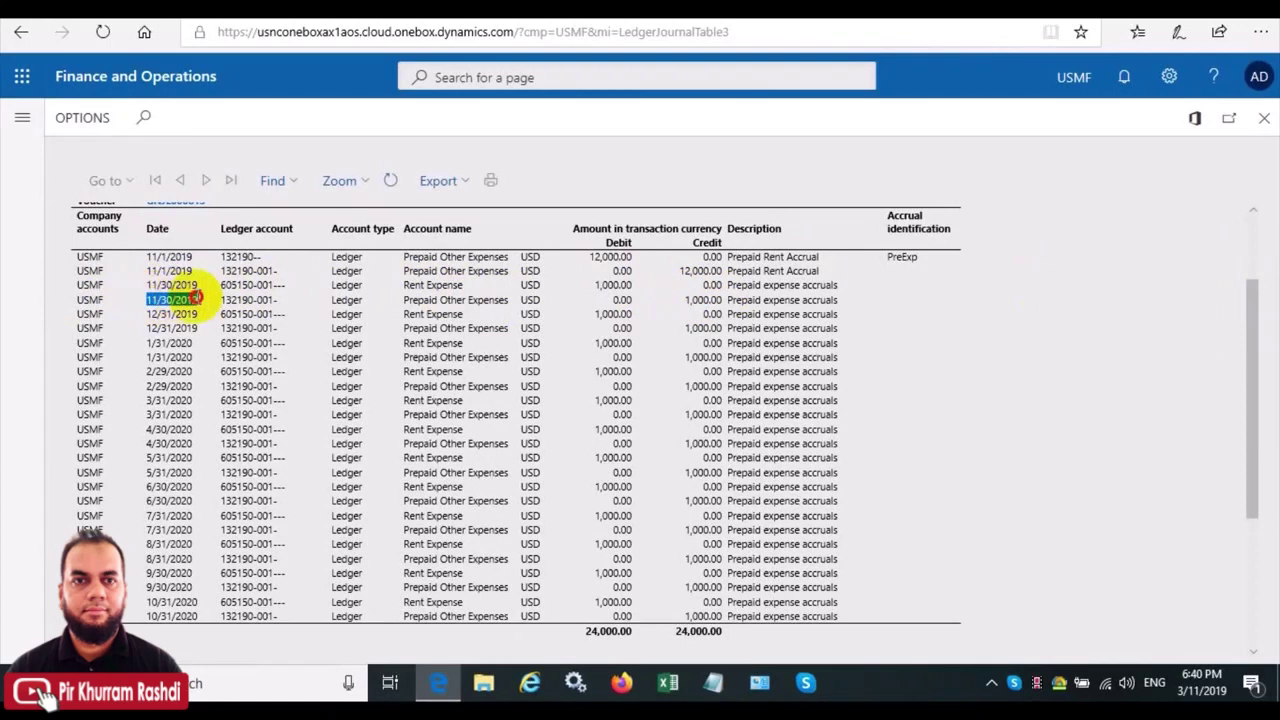
pyautogui.moveTo(77, 284); pyautogui.dragTo(878, 610)
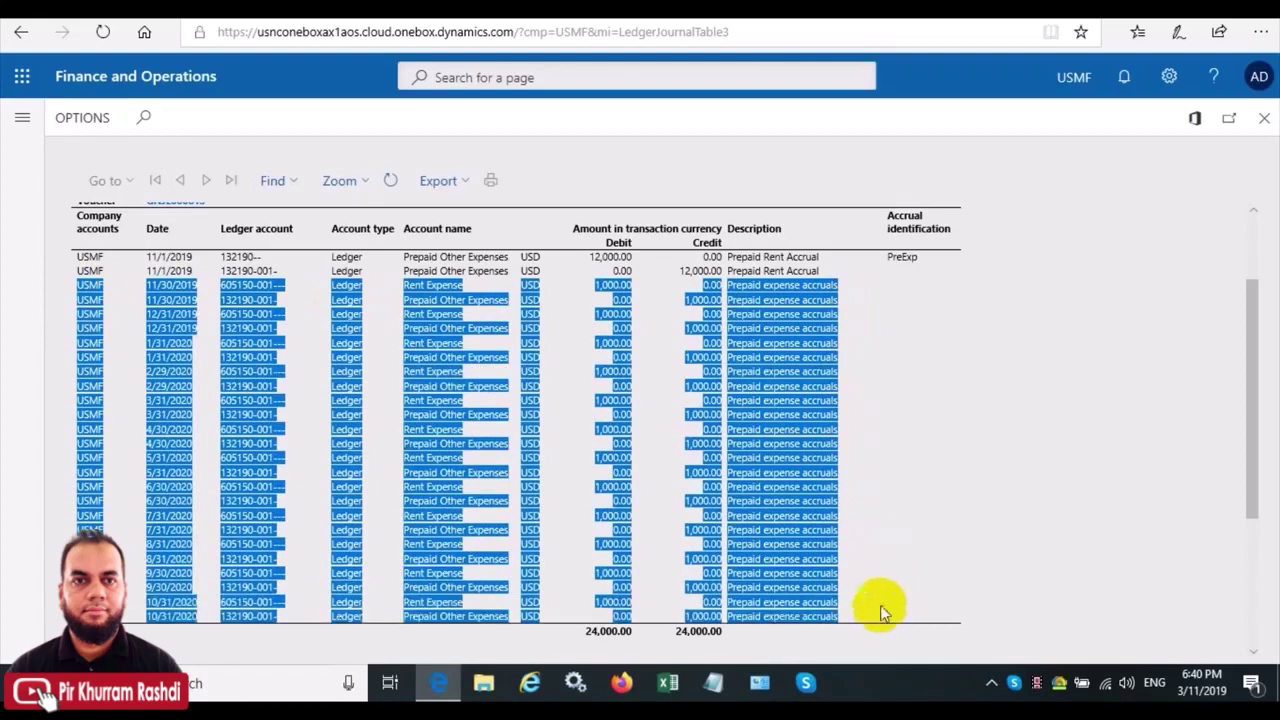
pyautogui.click(945, 440)
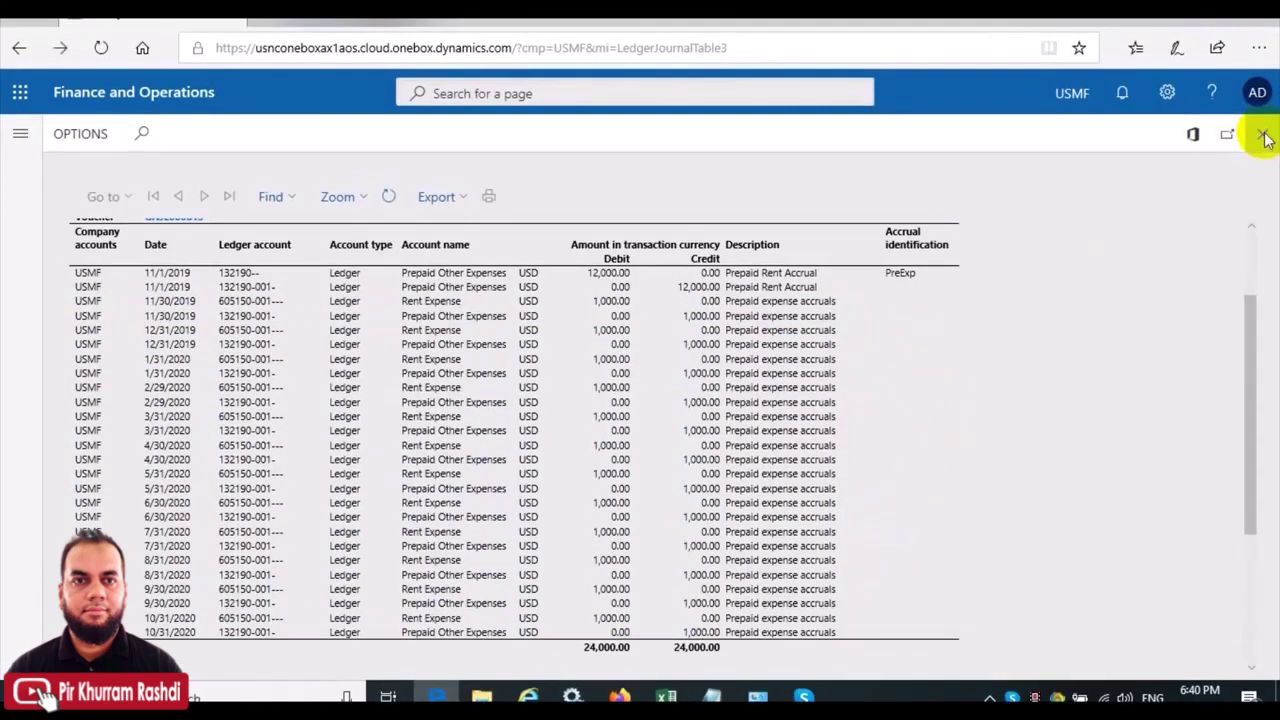
pyautogui.click(1264, 137)
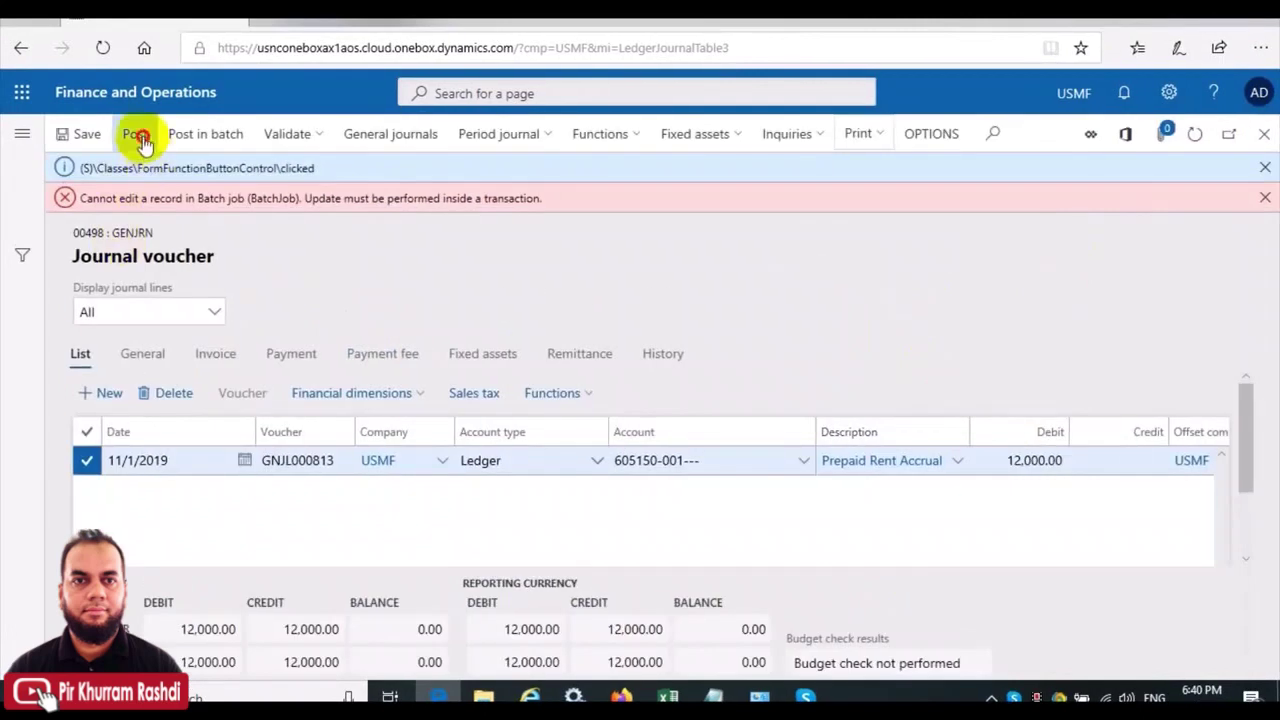
# Post the prepaid rent accrual journal, dismiss the batch job error and check the posting messages
pyautogui.click(135, 134)
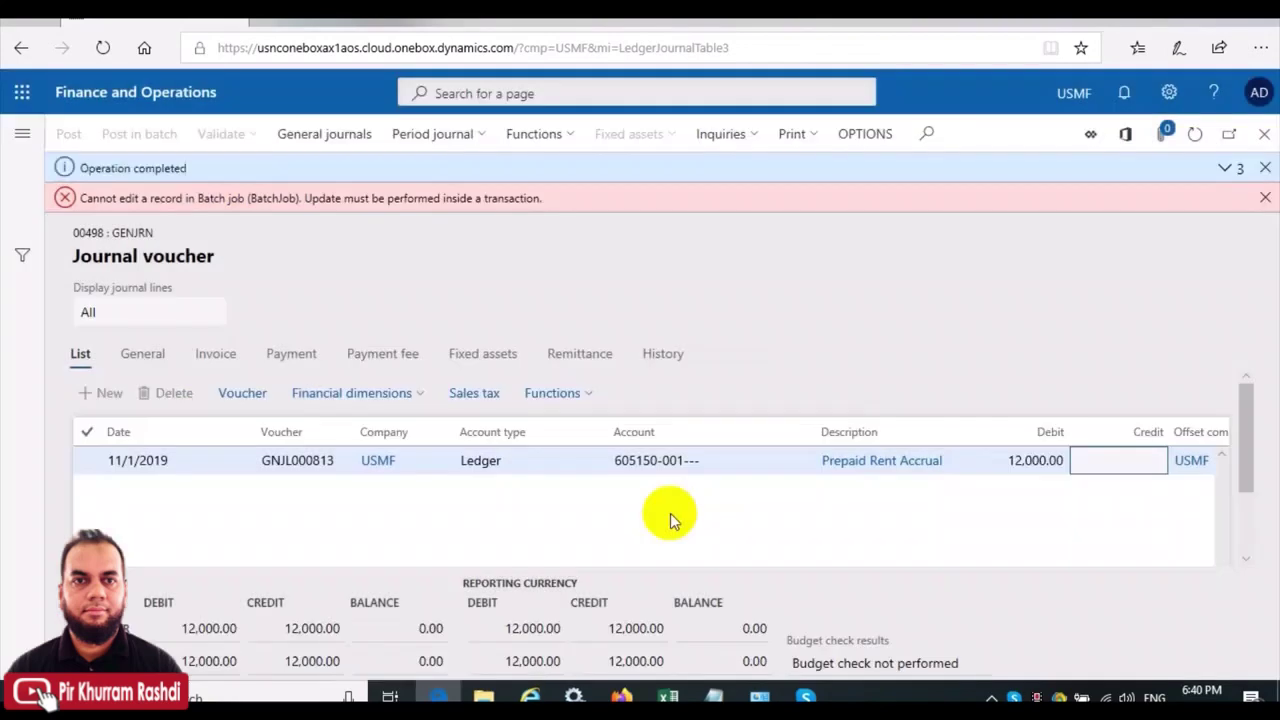
pyautogui.click(1265, 198)
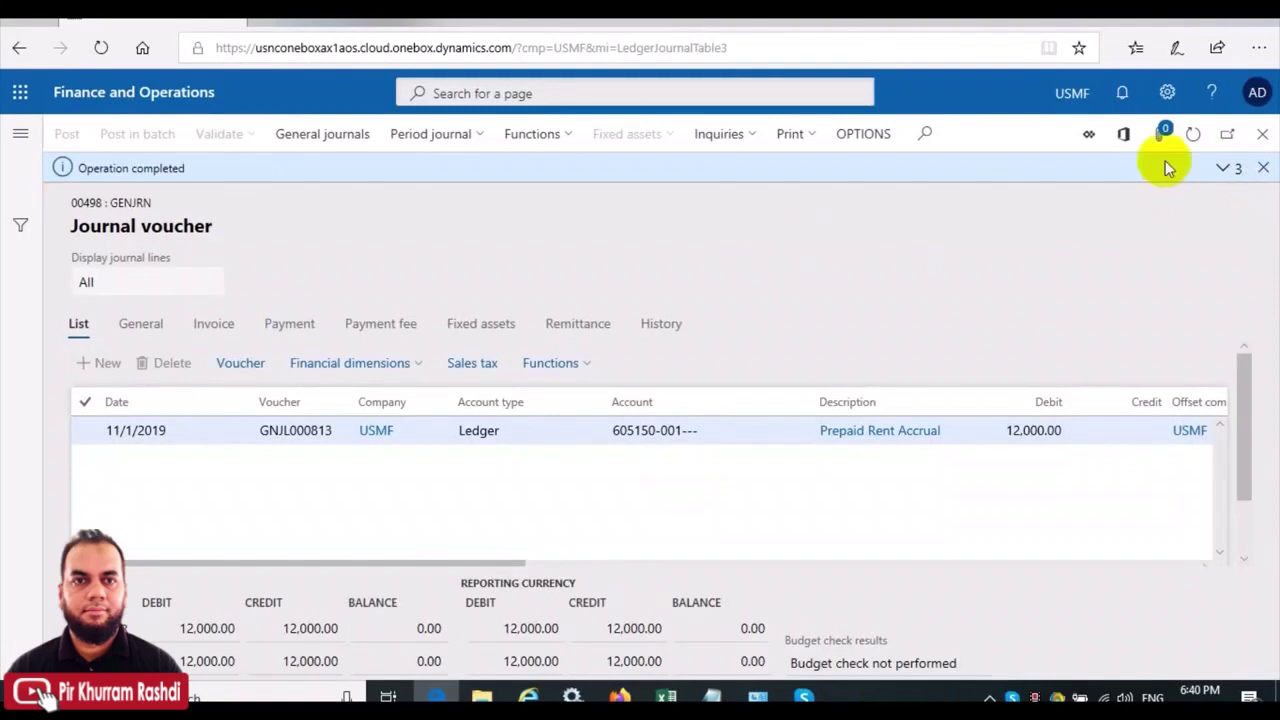
pyautogui.click(1222, 170)
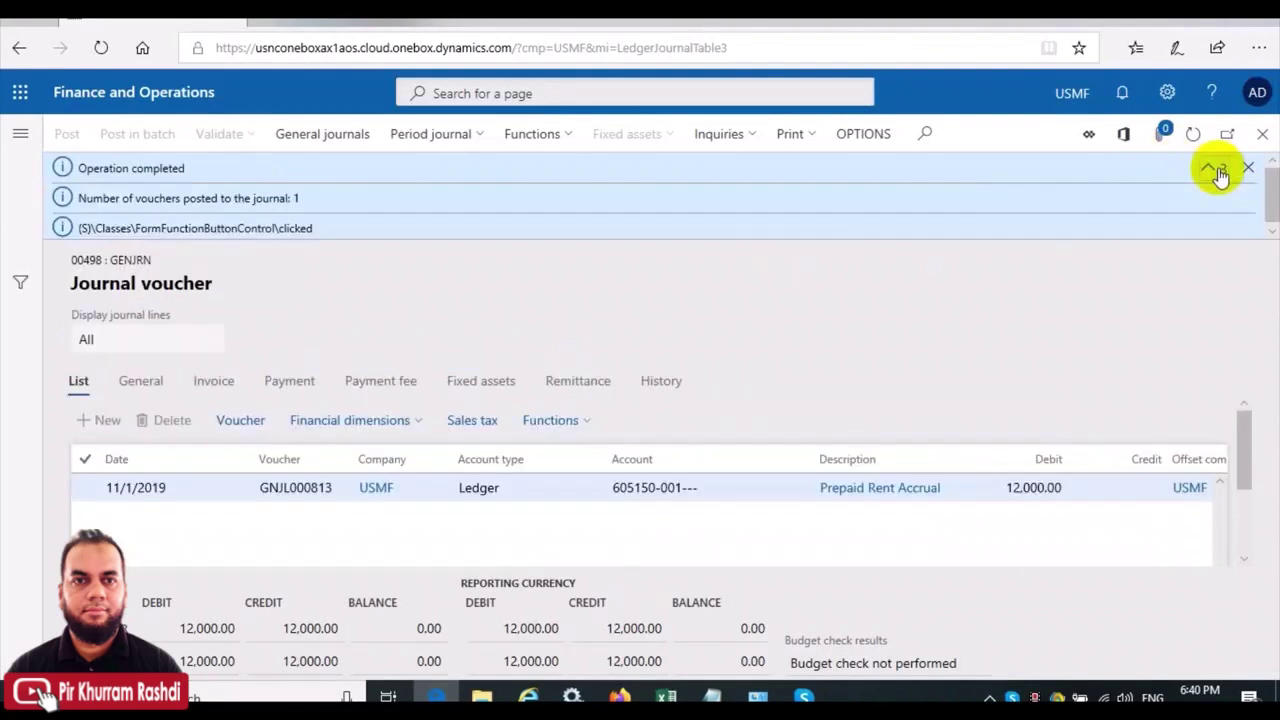
pyautogui.click(1222, 170)
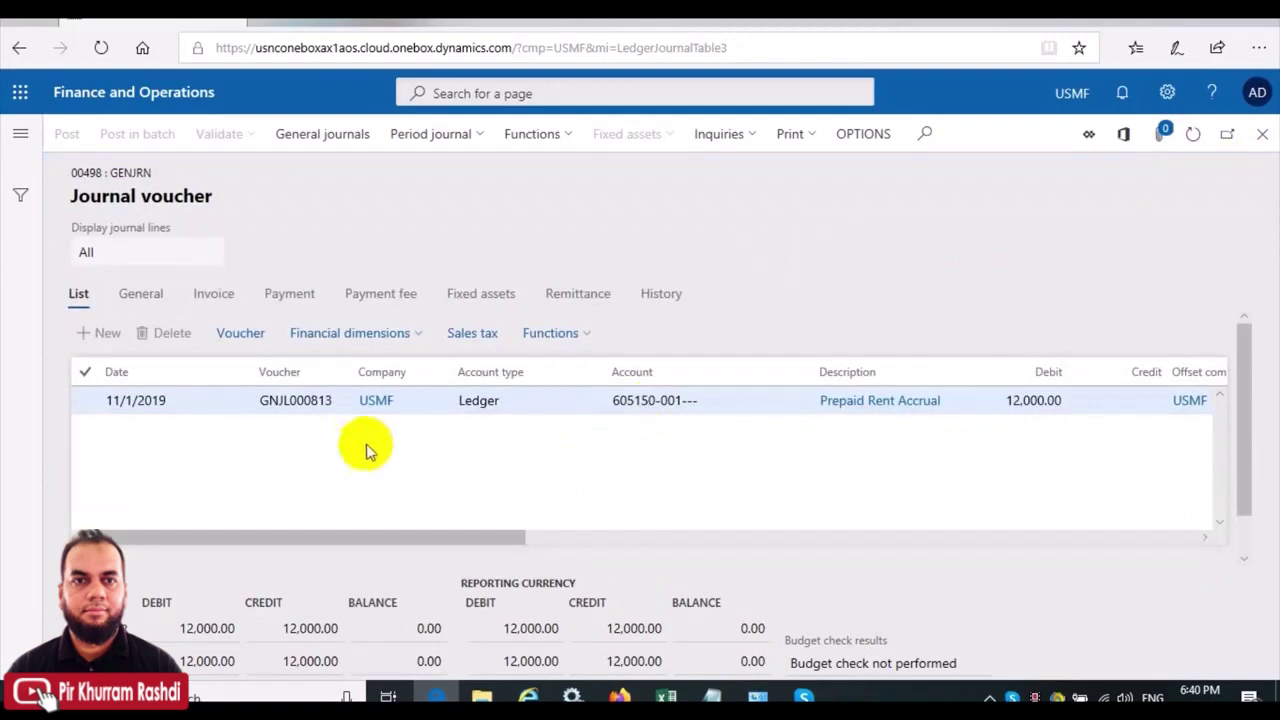
# Open the voucher transactions of the posted journal line, check the entries and open their related transactions
pyautogui.click(247, 340)
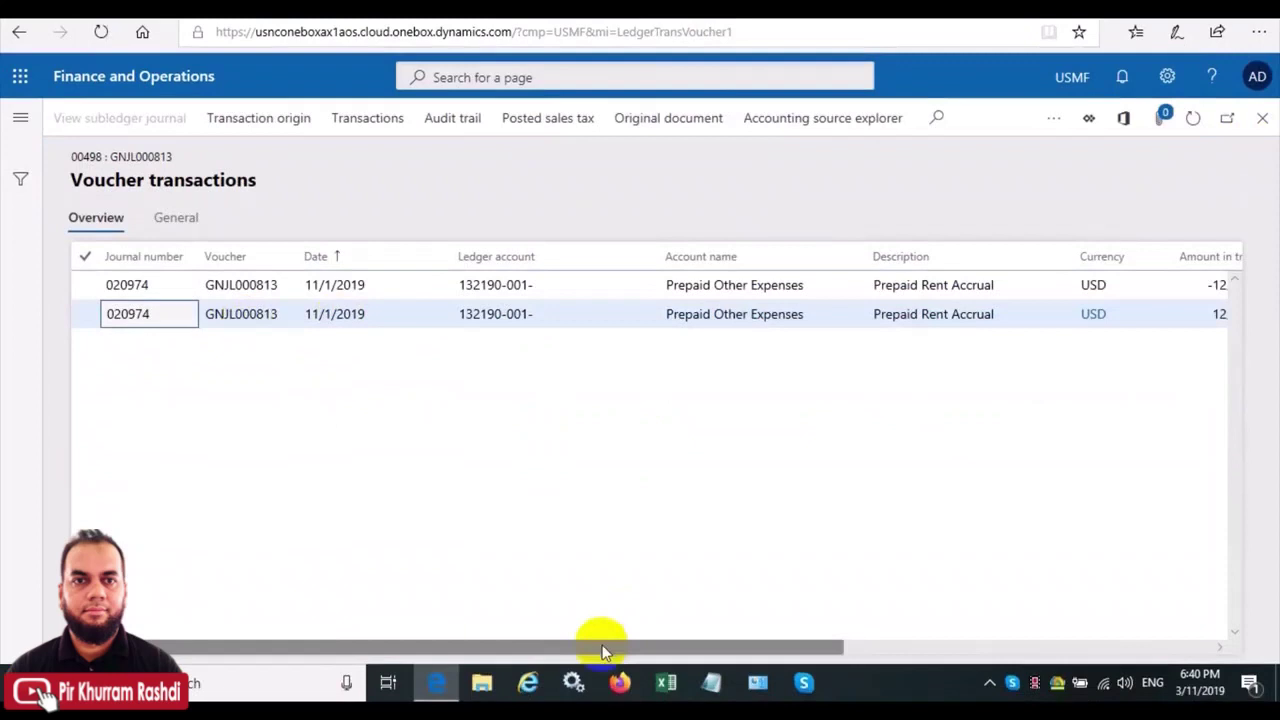
pyautogui.moveTo(603, 651); pyautogui.dragTo(416, 640)
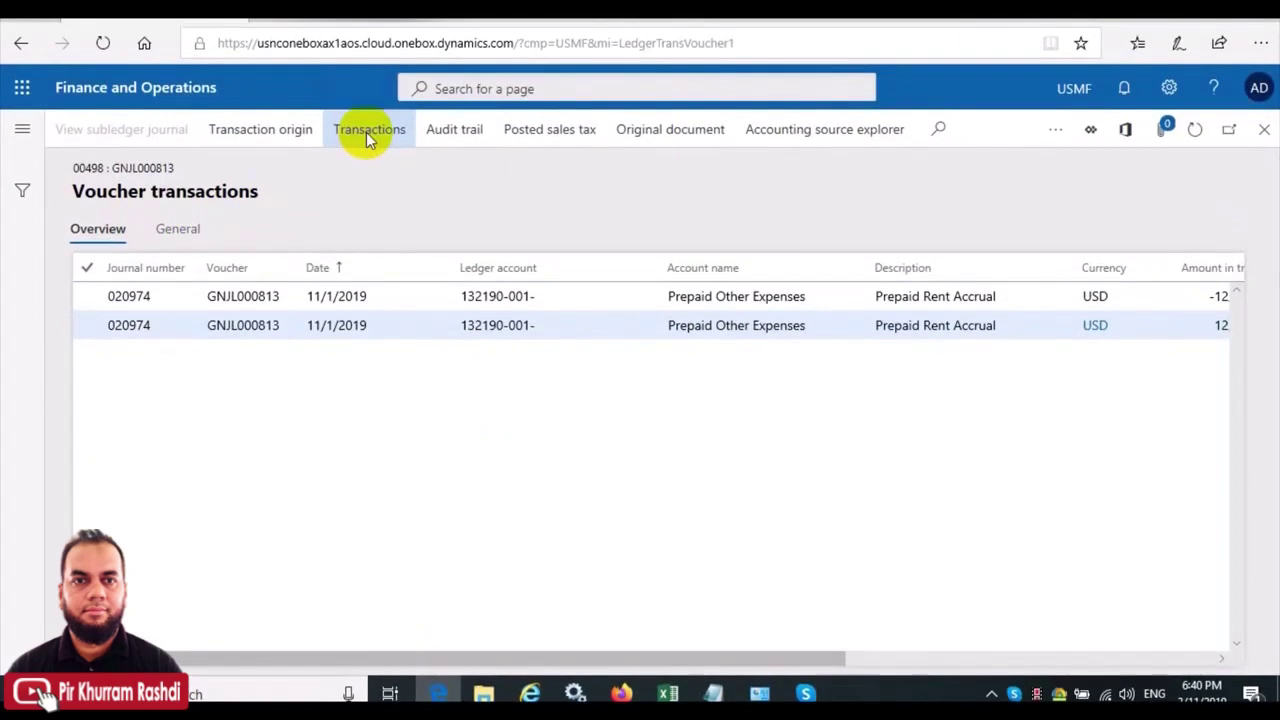
pyautogui.click(368, 130)
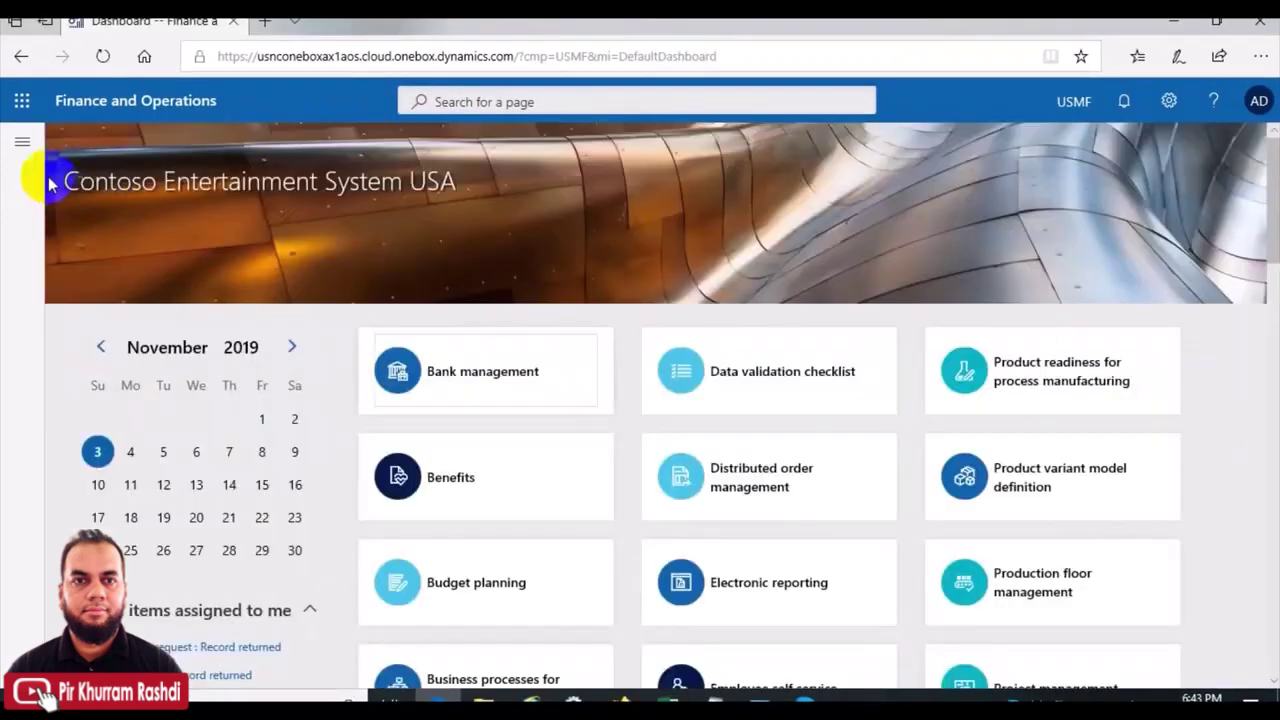
# Open the voucher transactions inquiry of the General ledger module
pyautogui.click(24, 150)
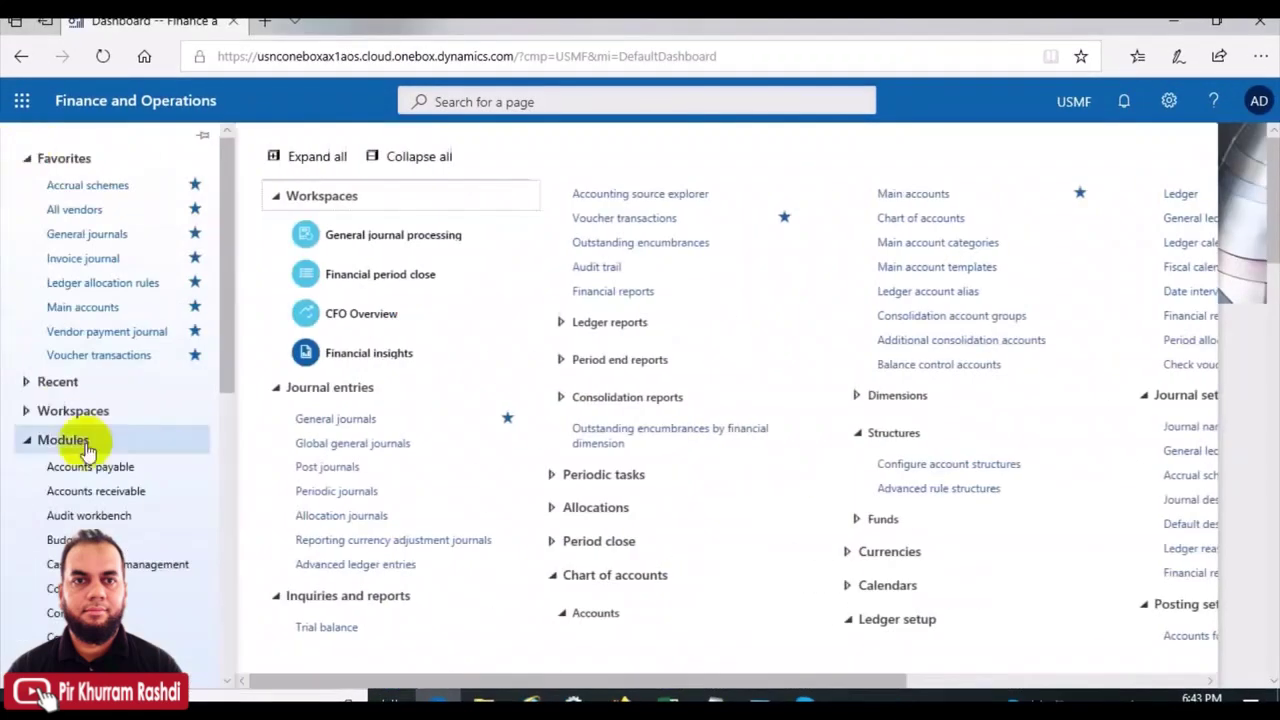
pyautogui.moveTo(219, 357); pyautogui.dragTo(203, 514)
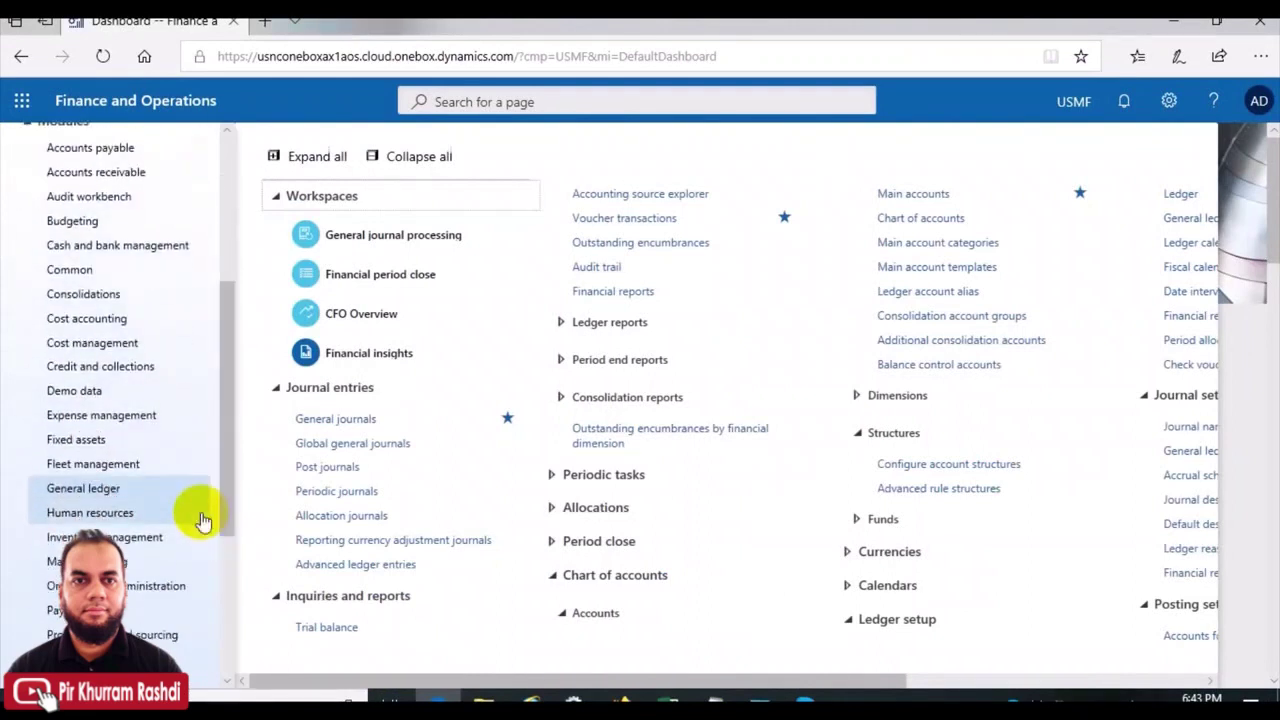
pyautogui.click(615, 575)
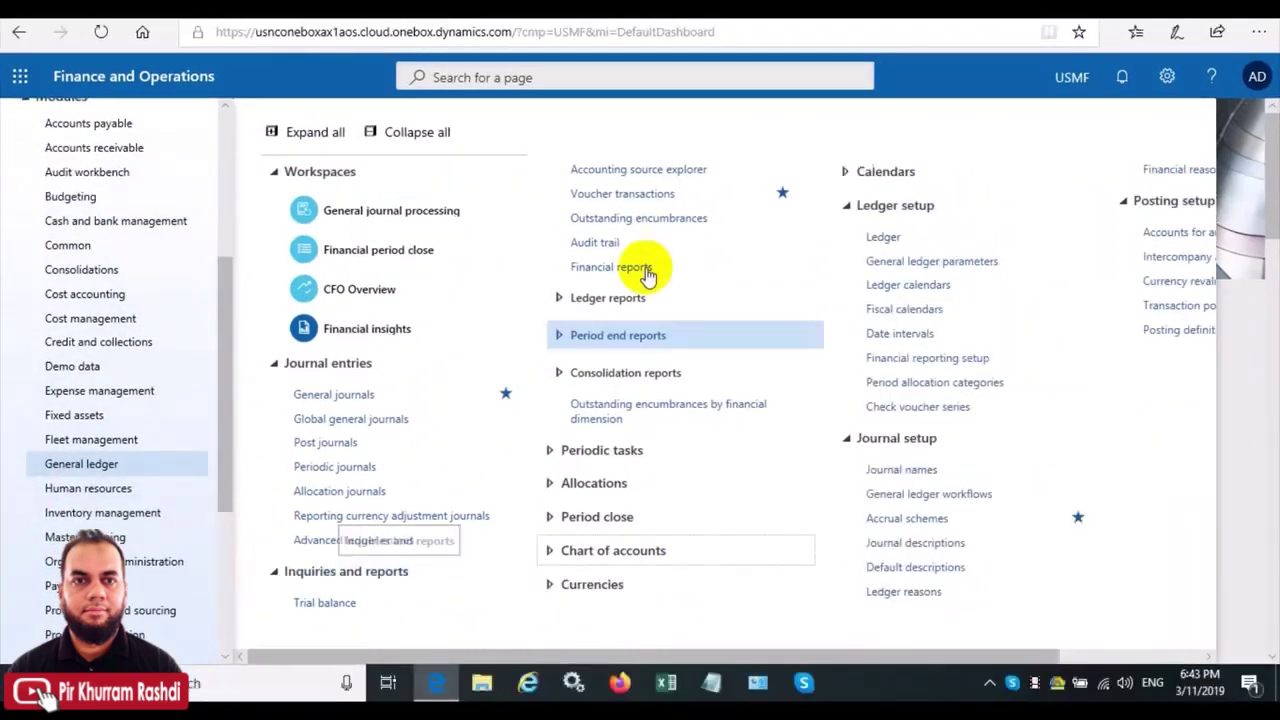
pyautogui.click(660, 196)
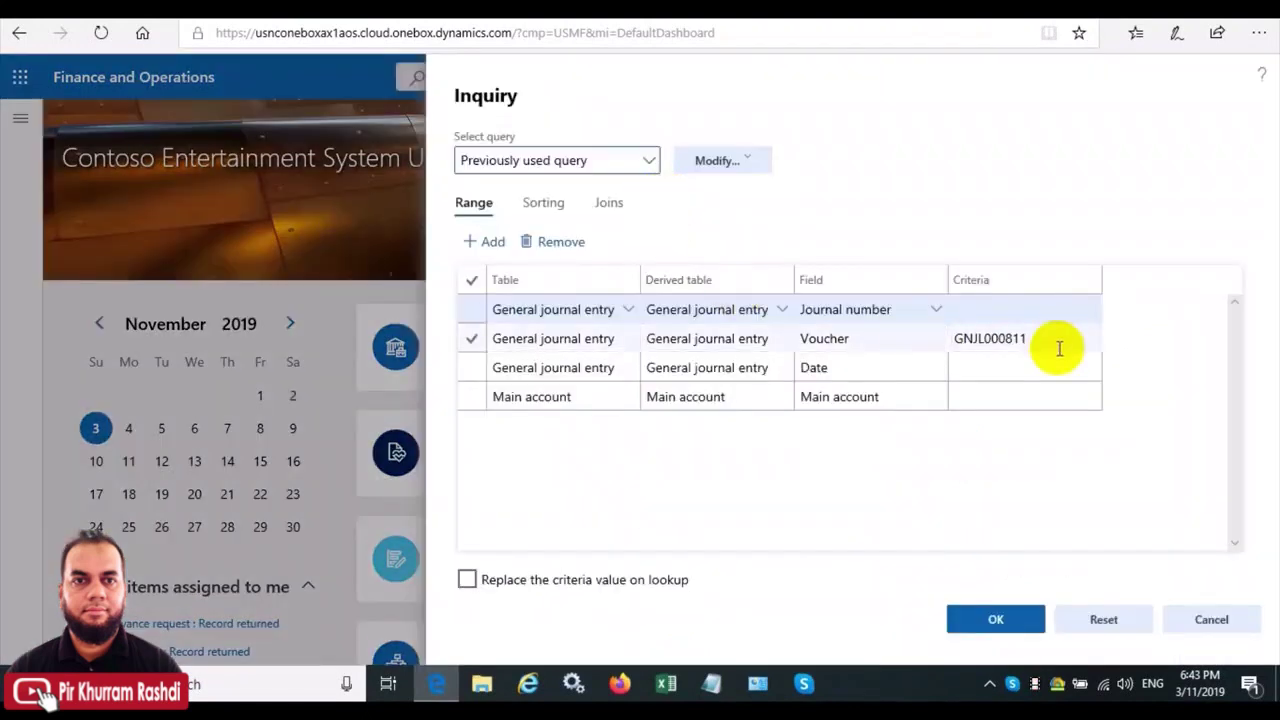
# Set the inquiry's Voucher criteria to GNJL000813 and run the query
pyautogui.click(1051, 339)
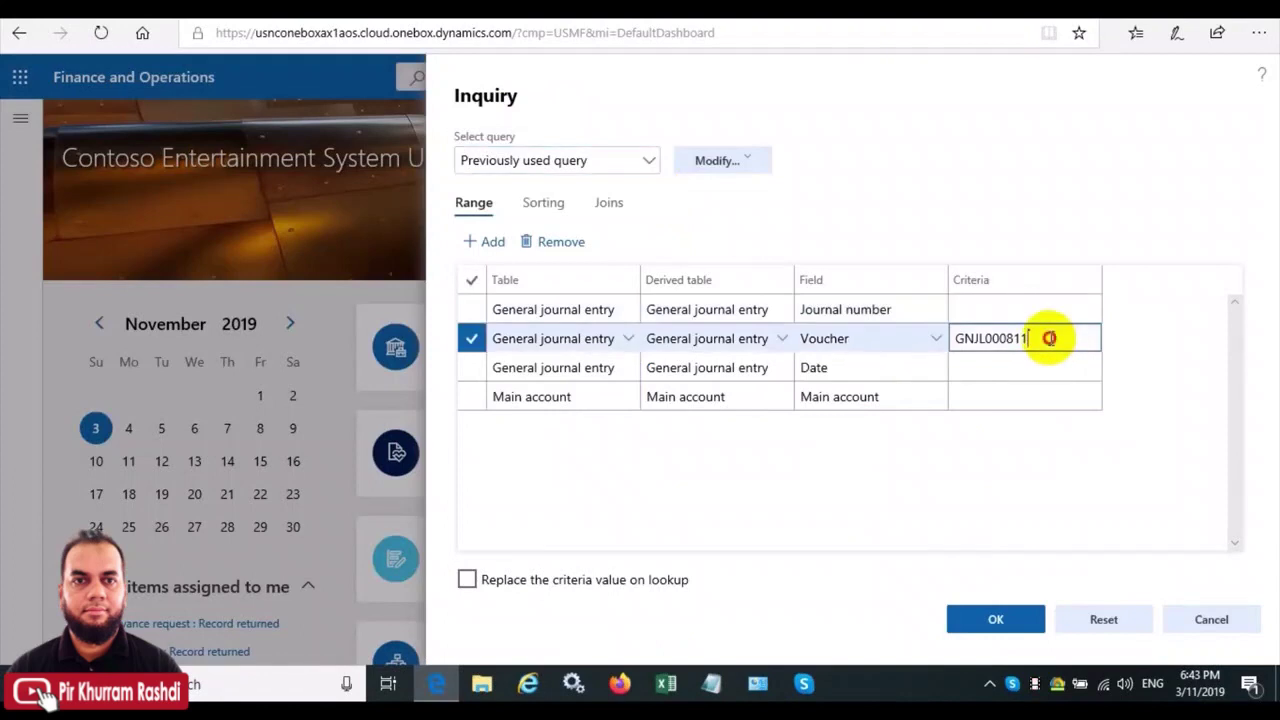
pyautogui.moveTo(1049, 338); pyautogui.dragTo(934, 337)
pyautogui.write('GNJL000813')
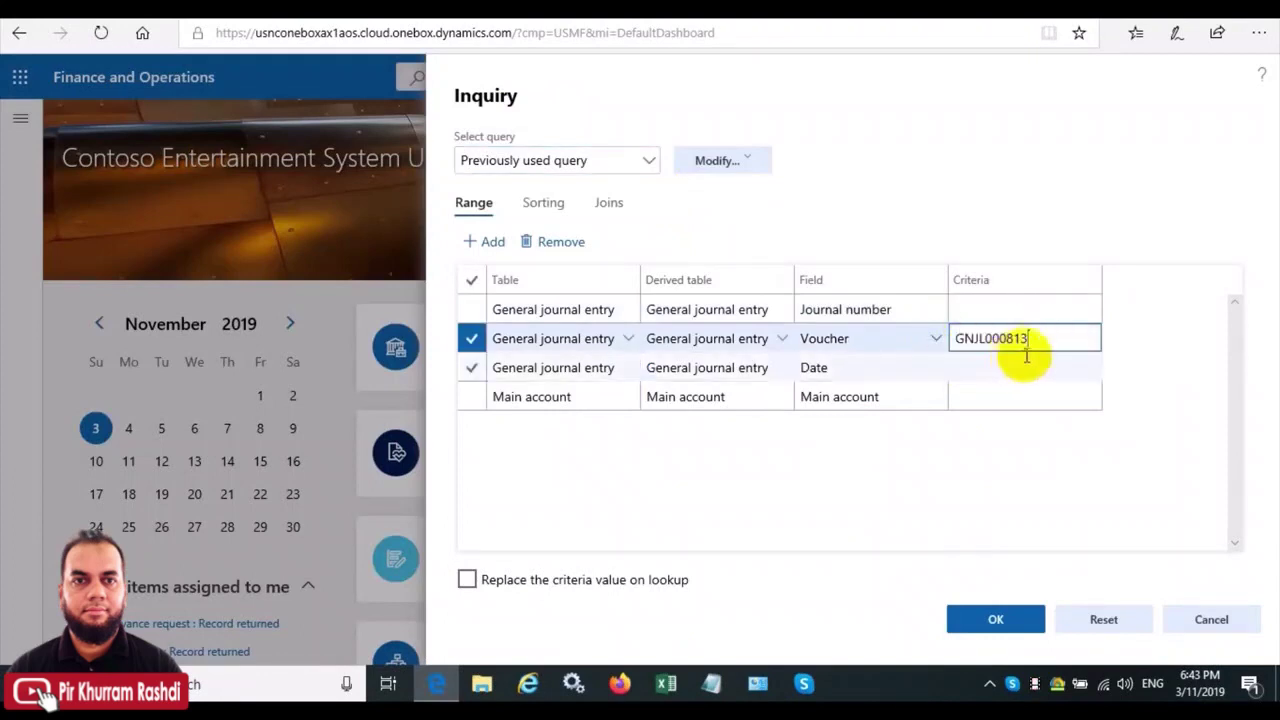
pyautogui.click(1020, 620)
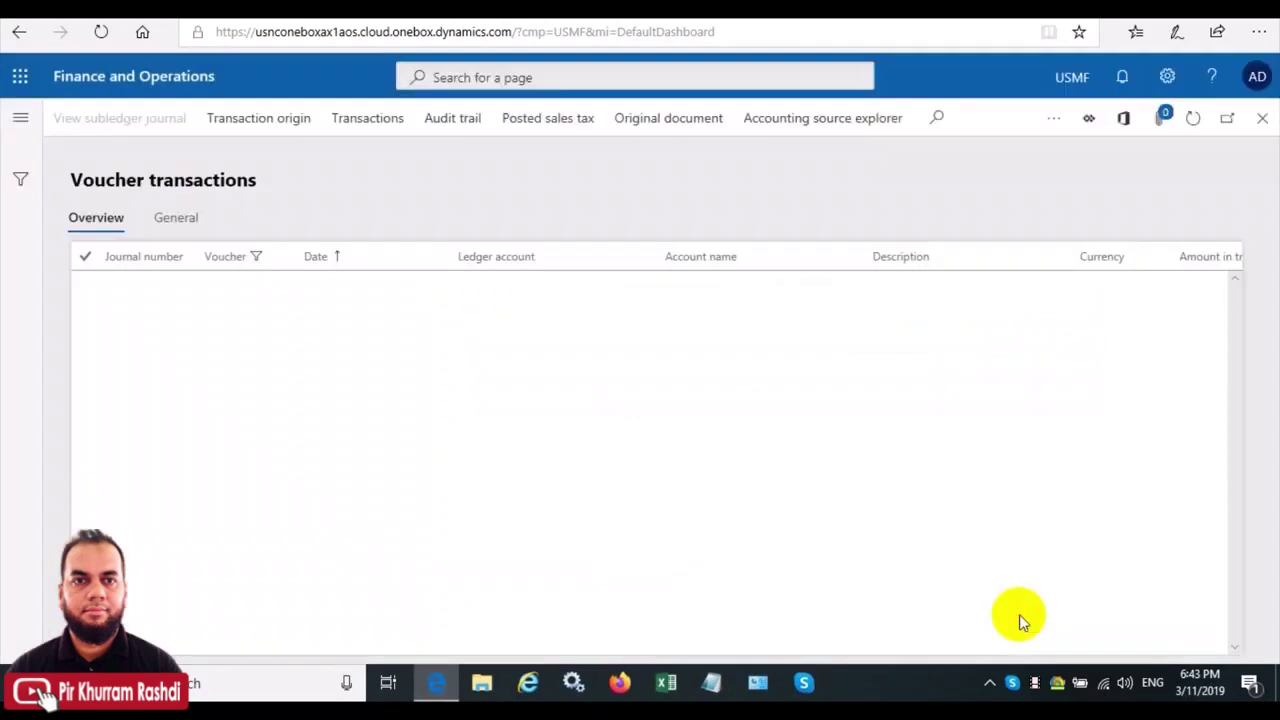
# Examine the voucher's monthly transactions, comparing dates, Rent Expense and Prepaid Other Expenses accounts, and debit and credit amounts
pyautogui.scroll(-4, 1100, 500)
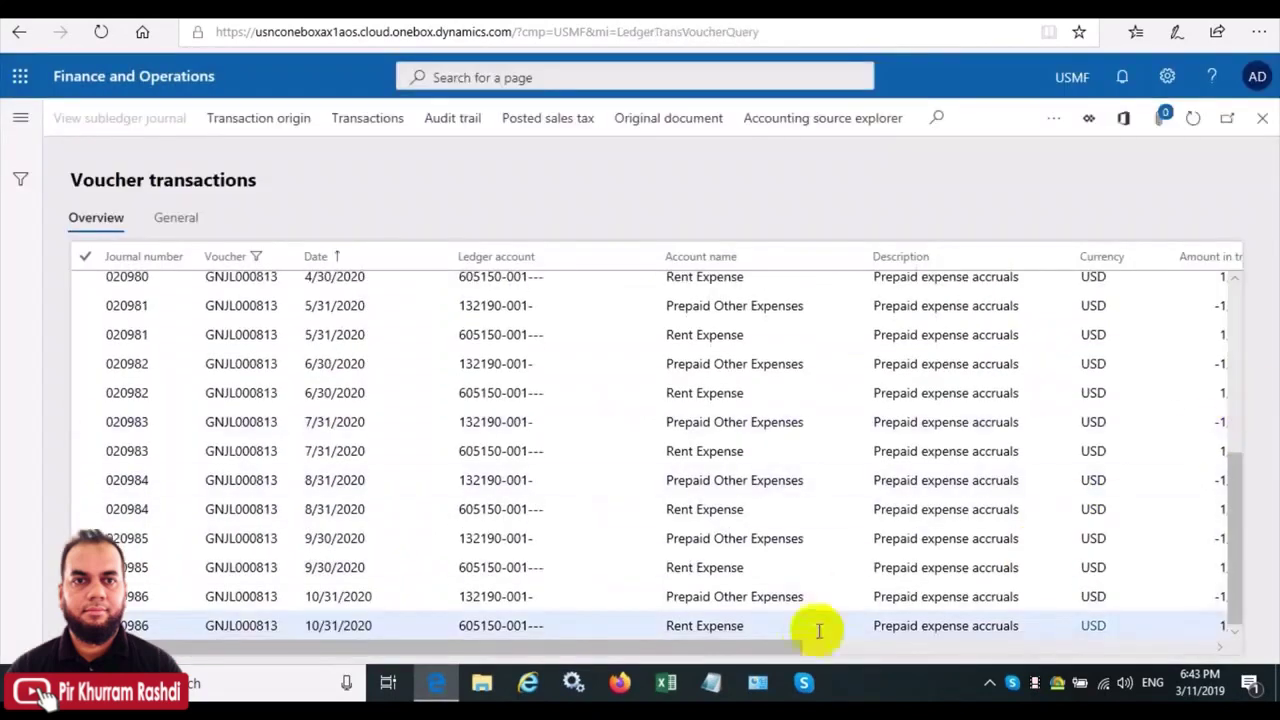
pyautogui.moveTo(706, 645); pyautogui.dragTo(1140, 636)
pyautogui.moveTo(1247, 528); pyautogui.dragTo(1258, 343)
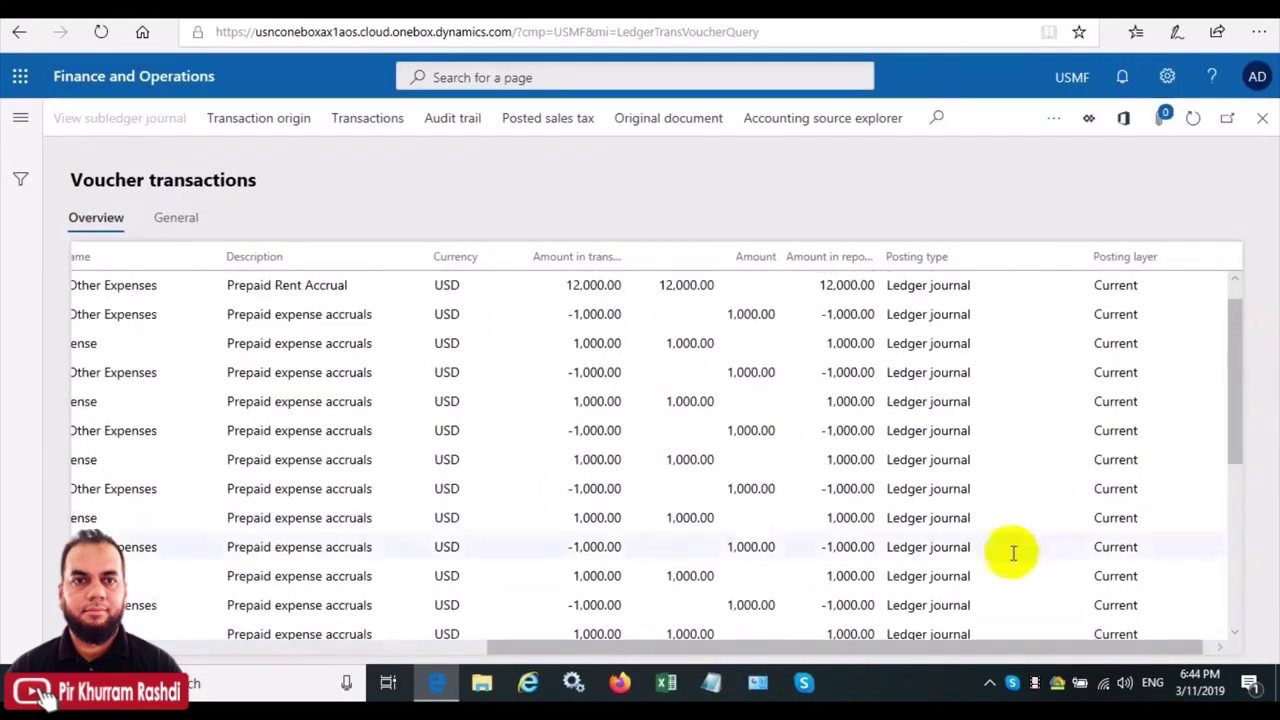
pyautogui.moveTo(872, 648); pyautogui.dragTo(463, 632)
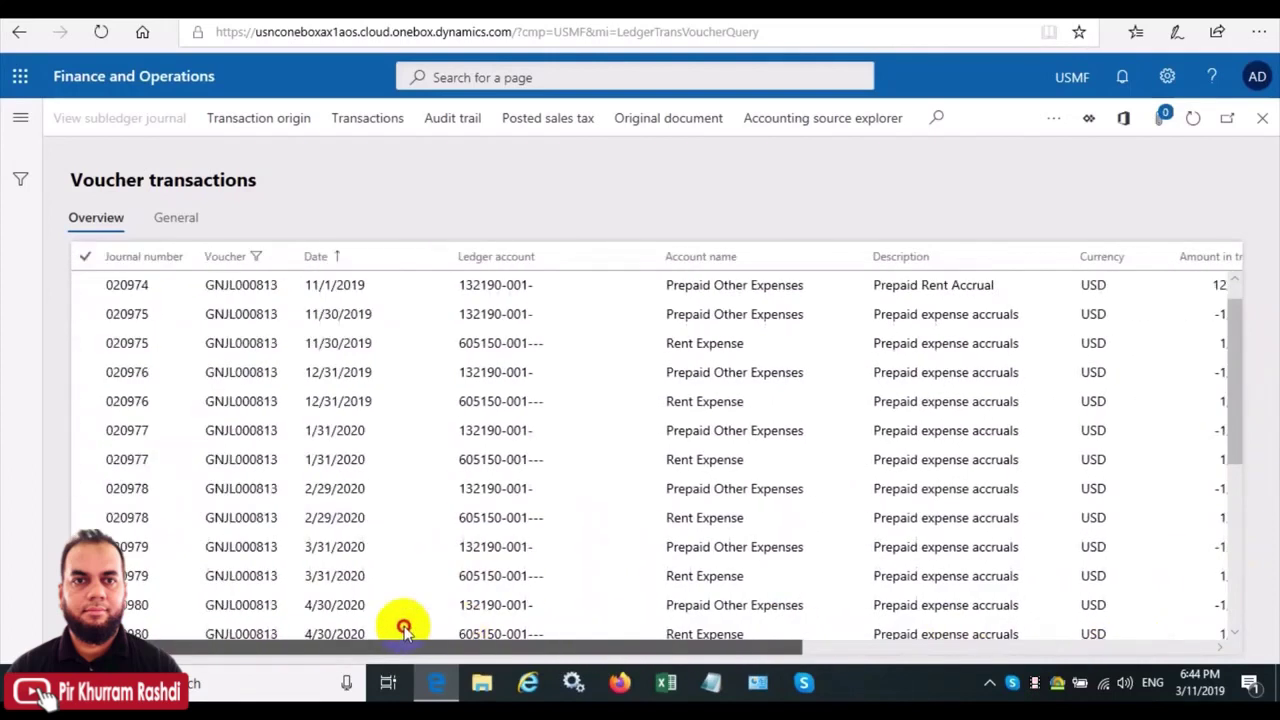
pyautogui.click(520, 343)
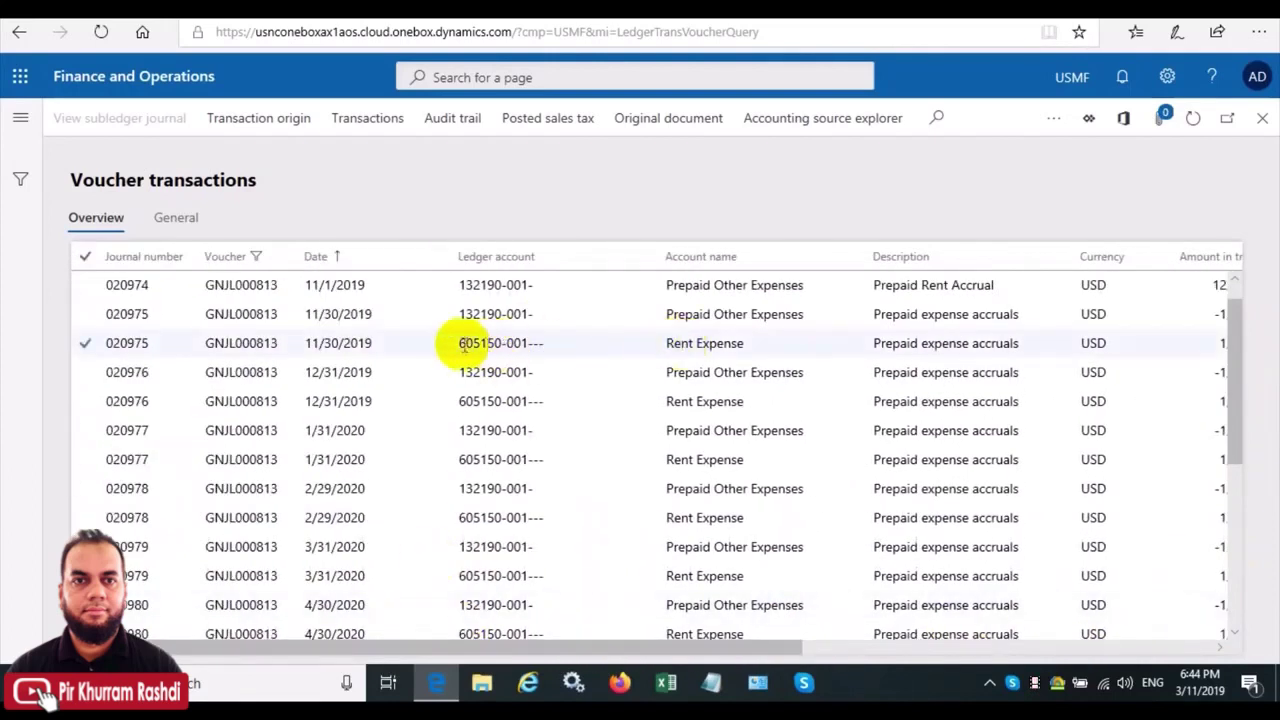
pyautogui.moveTo(694, 651); pyautogui.dragTo(1022, 641)
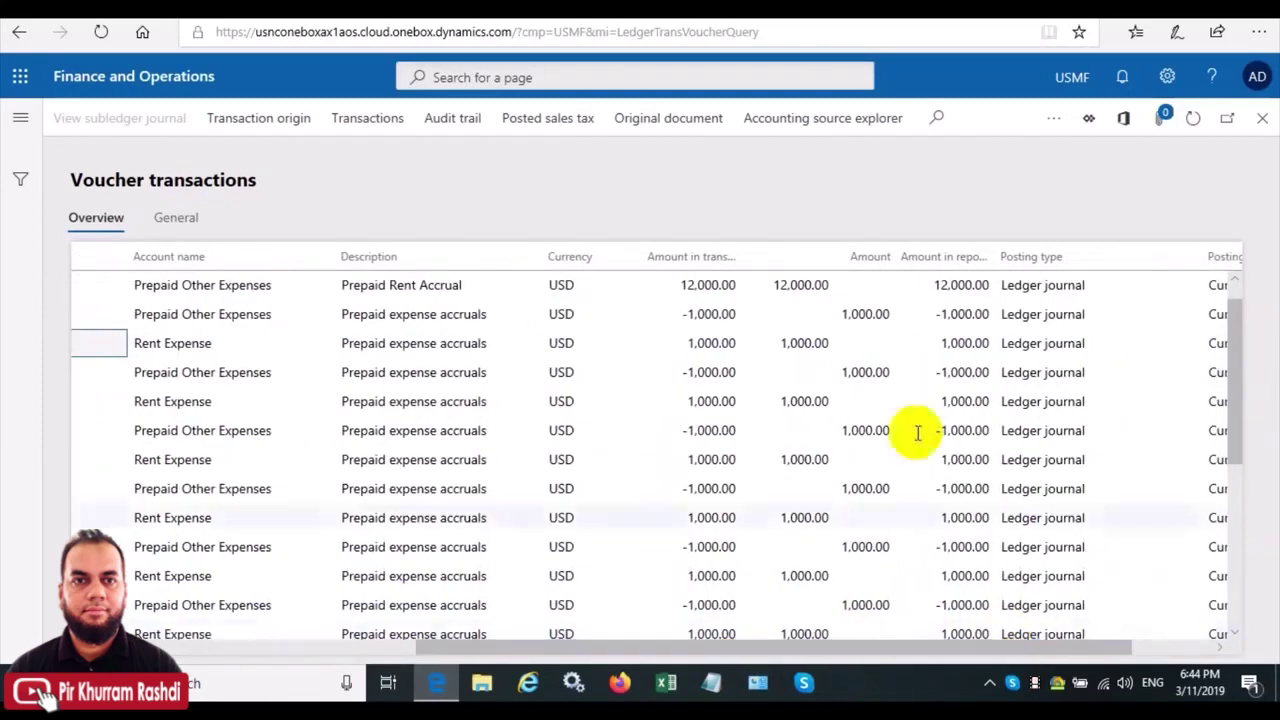
pyautogui.click(814, 341)
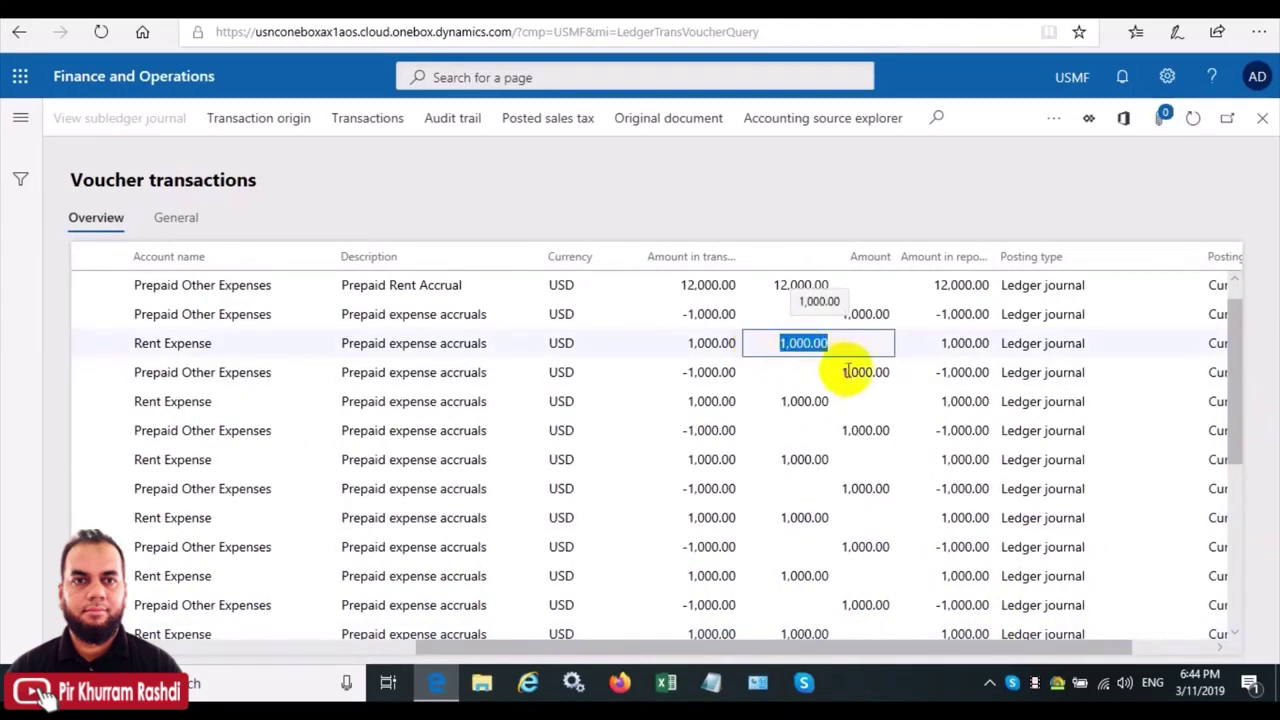
pyautogui.moveTo(1232, 318); pyautogui.dragTo(1236, 480)
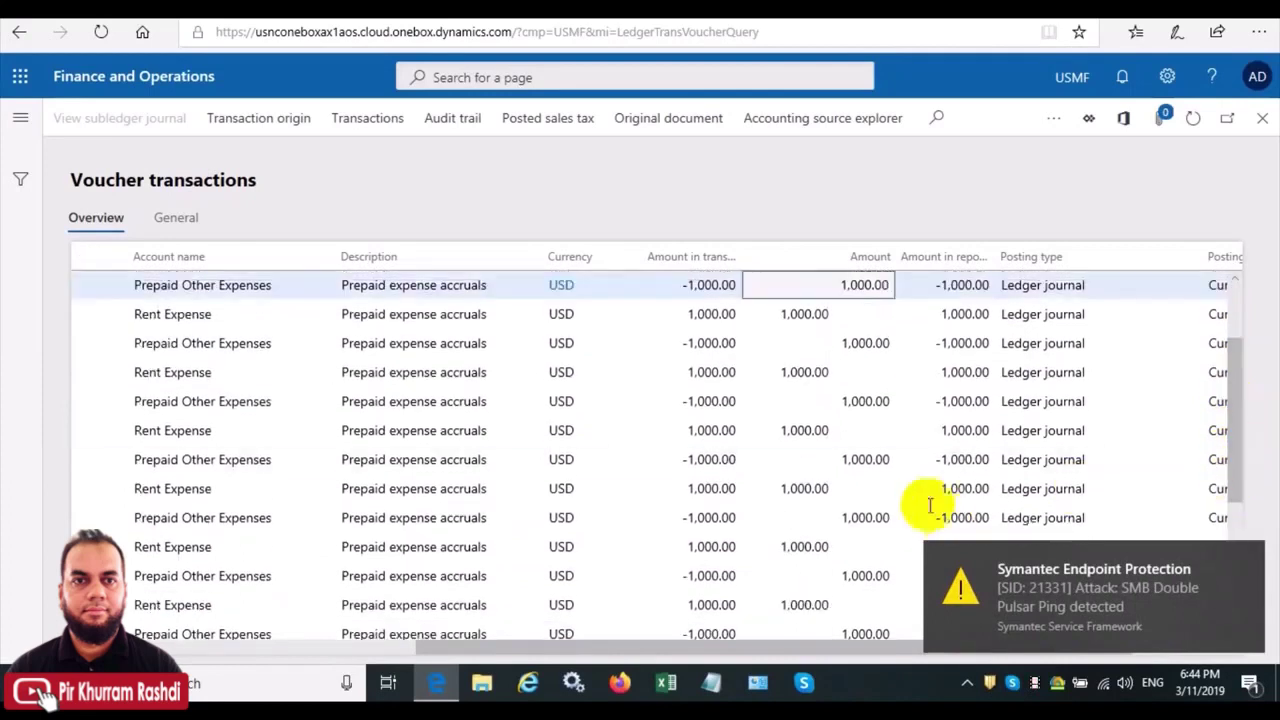
pyautogui.moveTo(726, 646); pyautogui.dragTo(306, 646)
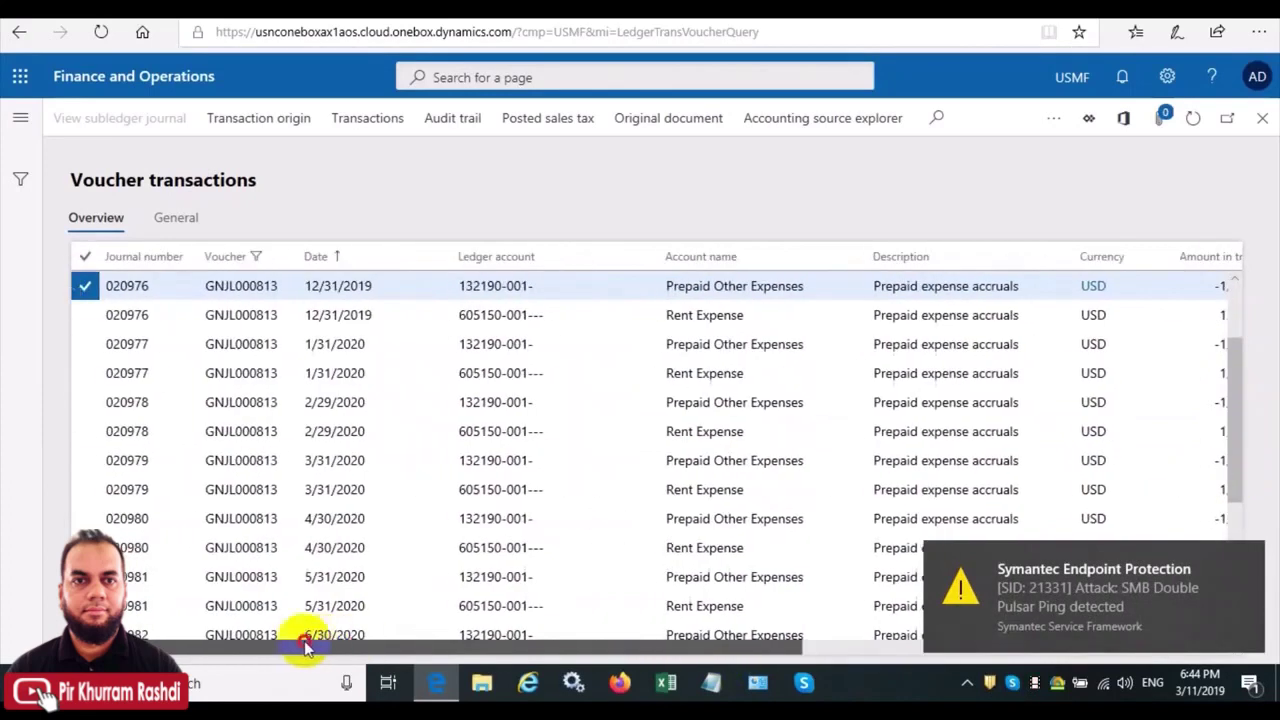